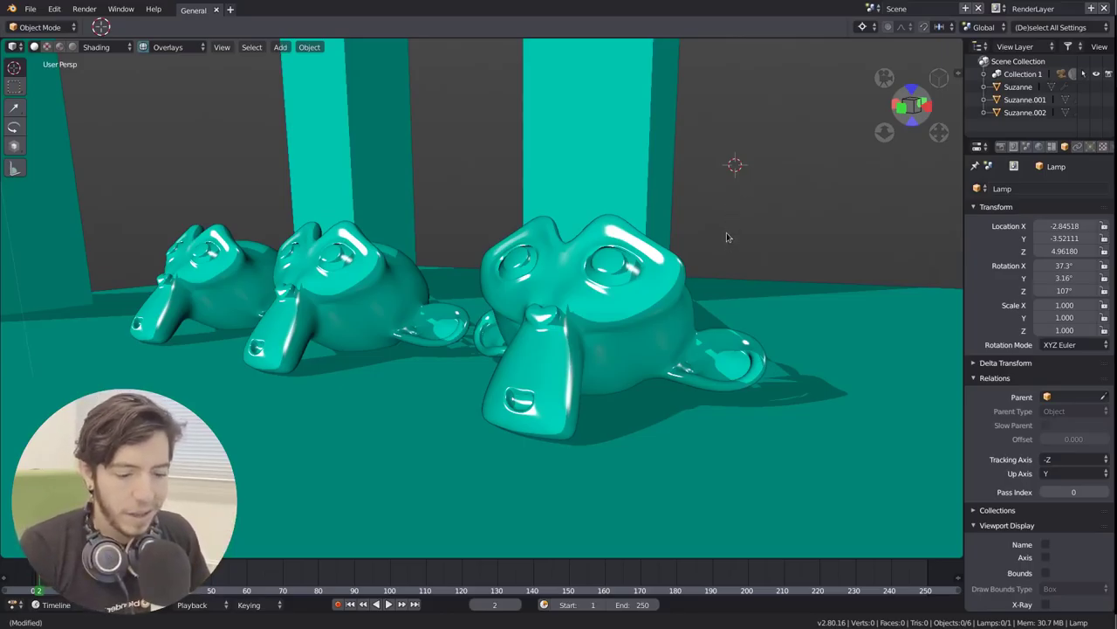
Select Suzanne.002 to view its Subdivision modifier, then deselect all objects with Alt+A.
click(633, 259)
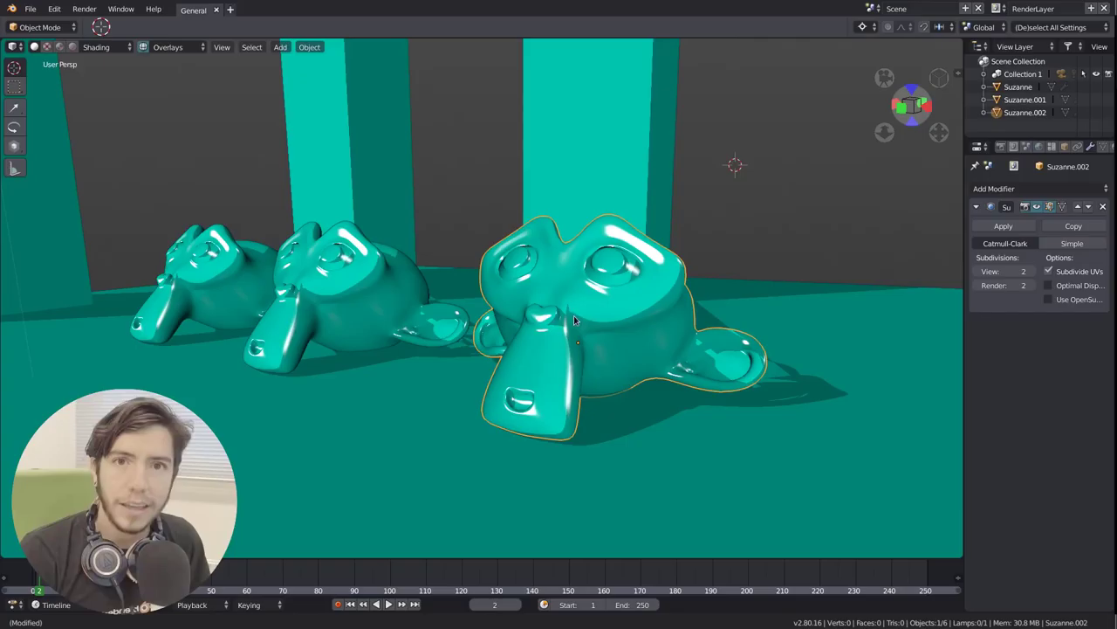
key(alt+a)
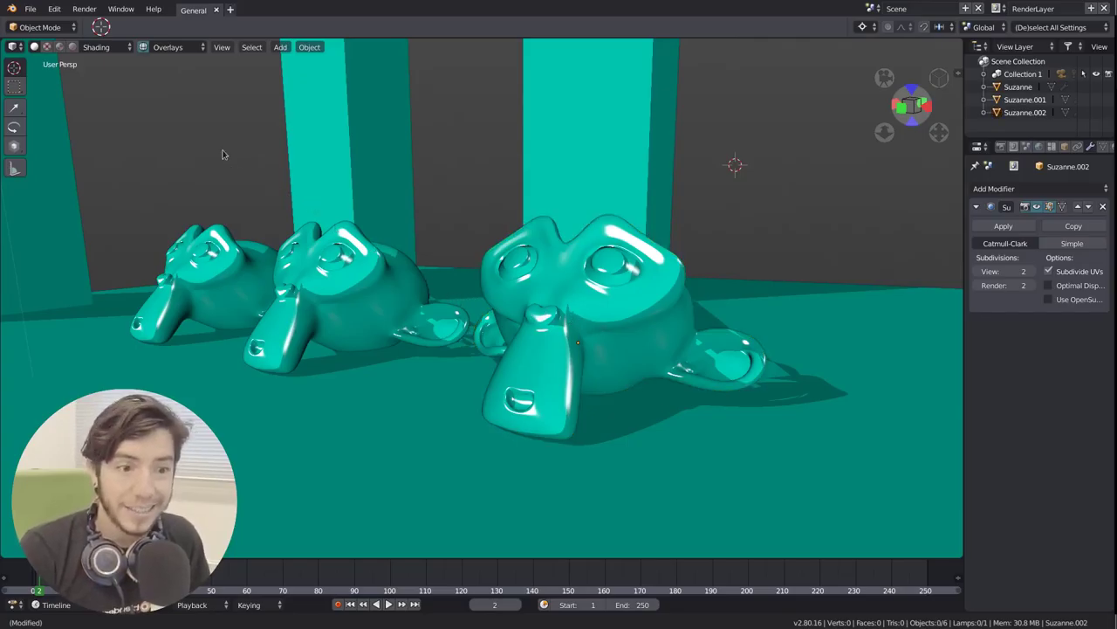
Enable the Wireframes overlay on all objects in the viewport.
click(178, 48)
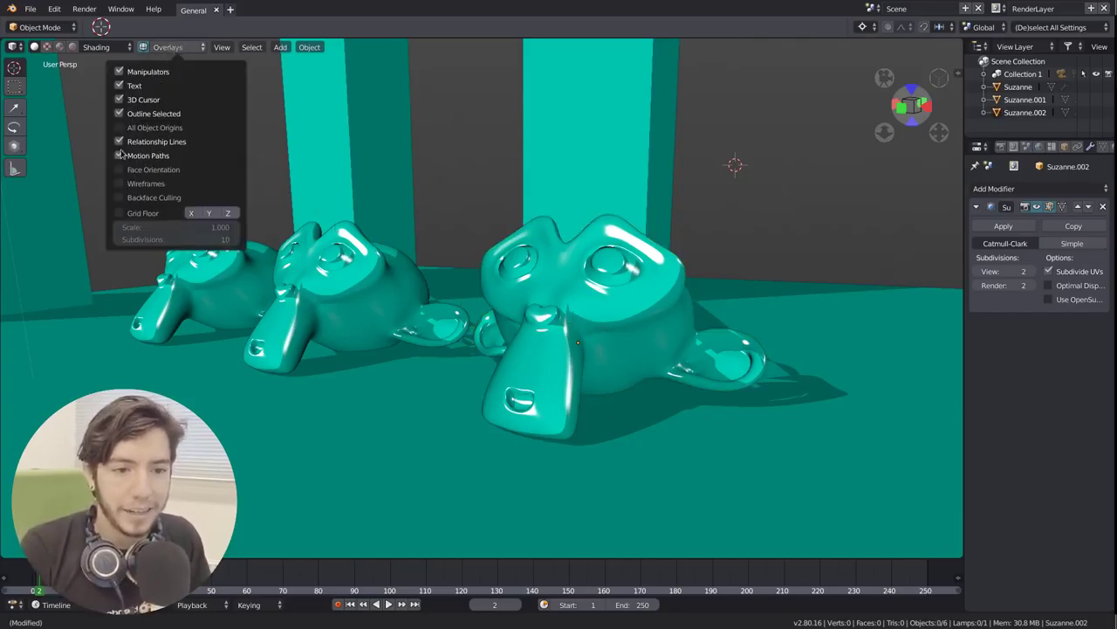
click(148, 186)
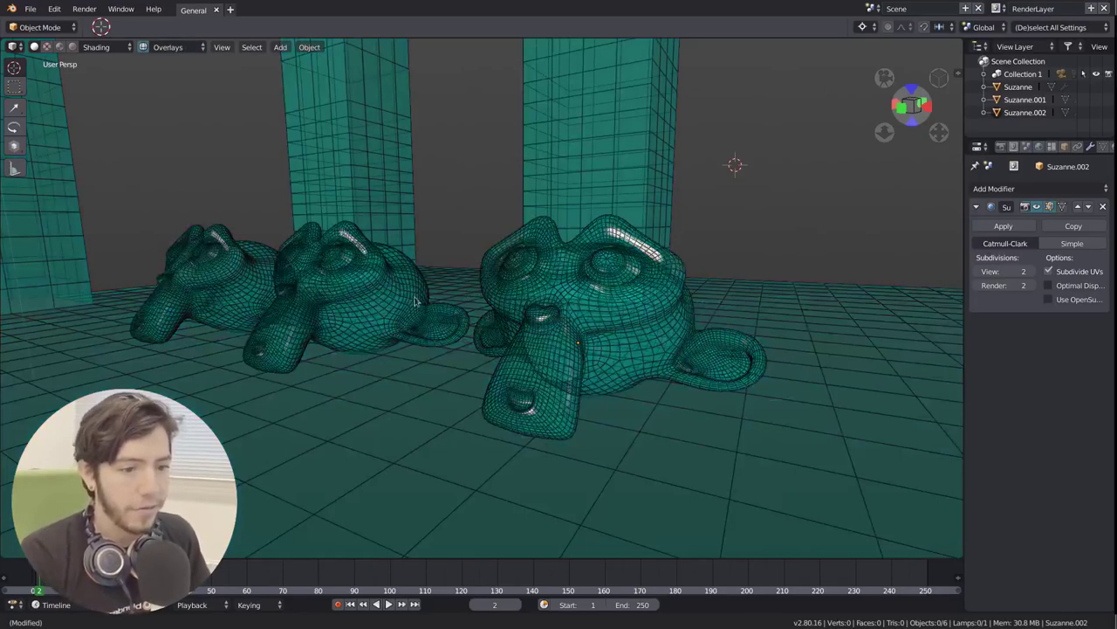
middle_drag(415, 301, 449, 262)
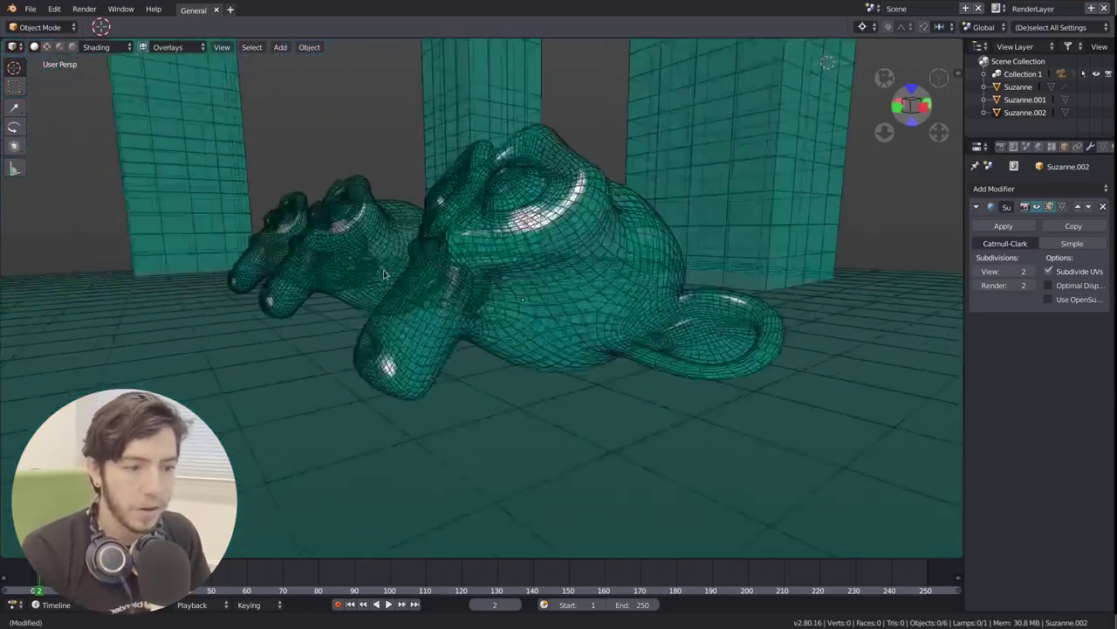
scroll(455, 252, up, 5)
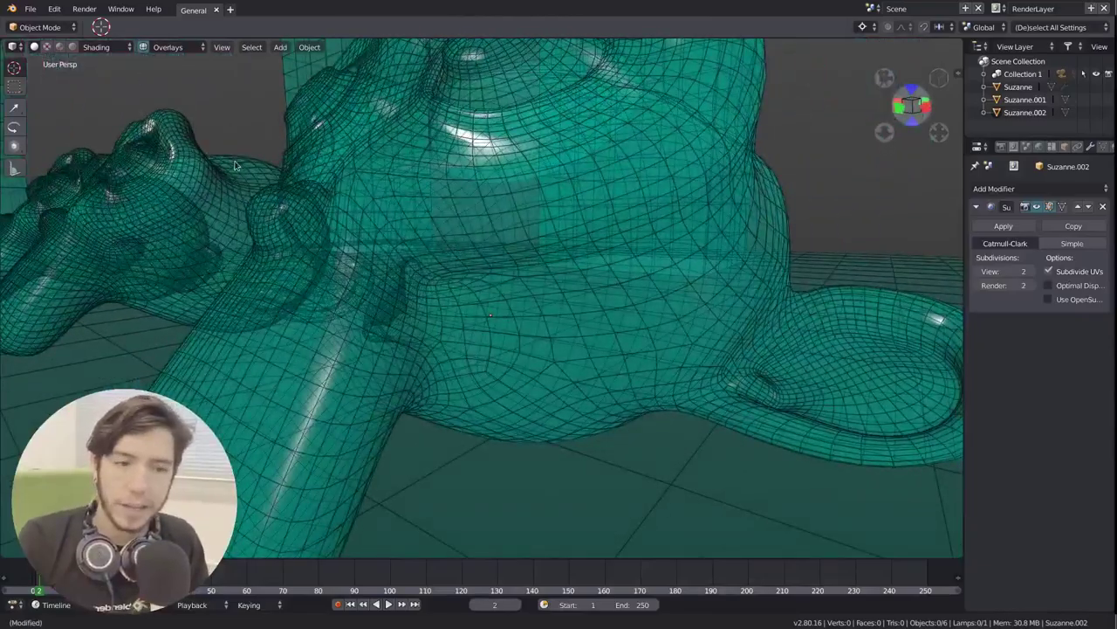
Lower X-Ray opacity to 0.0 and orbit to inspect the dark wire meshes.
click(103, 46)
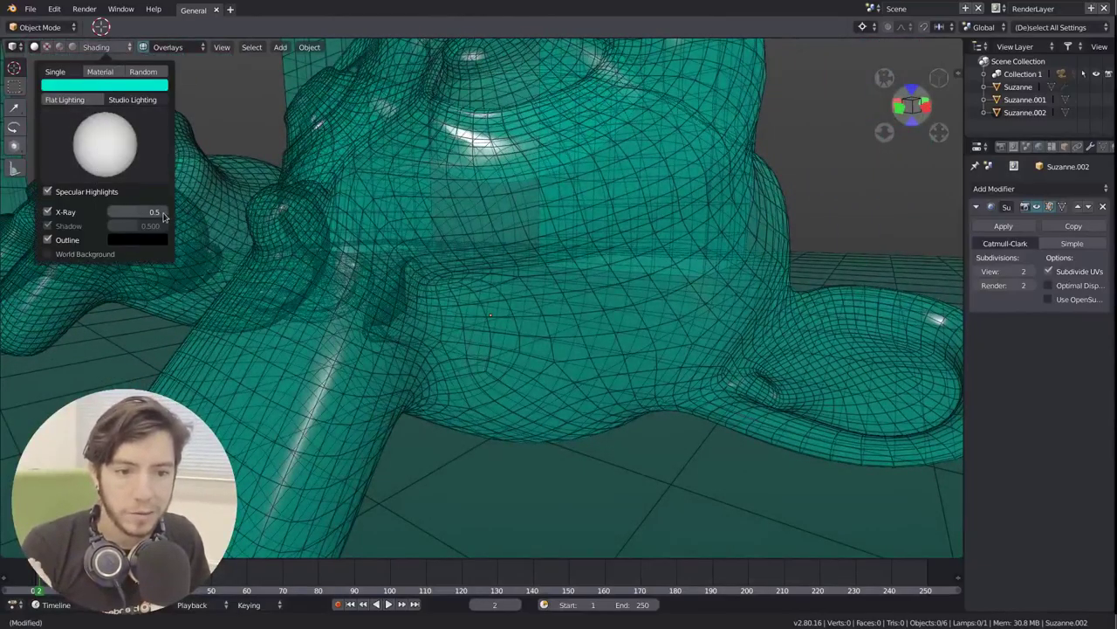
drag(167, 213, 114, 212)
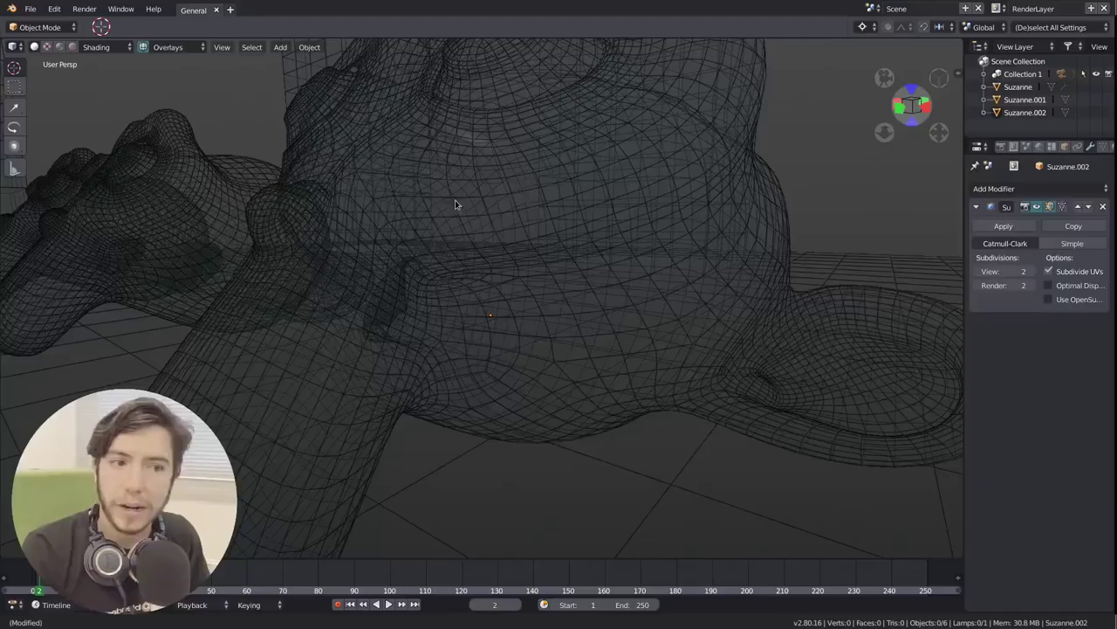
mouse_move(512, 186)
middle_down()
mouse_move(553, 197)
mouse_move(578, 242)
middle_up()
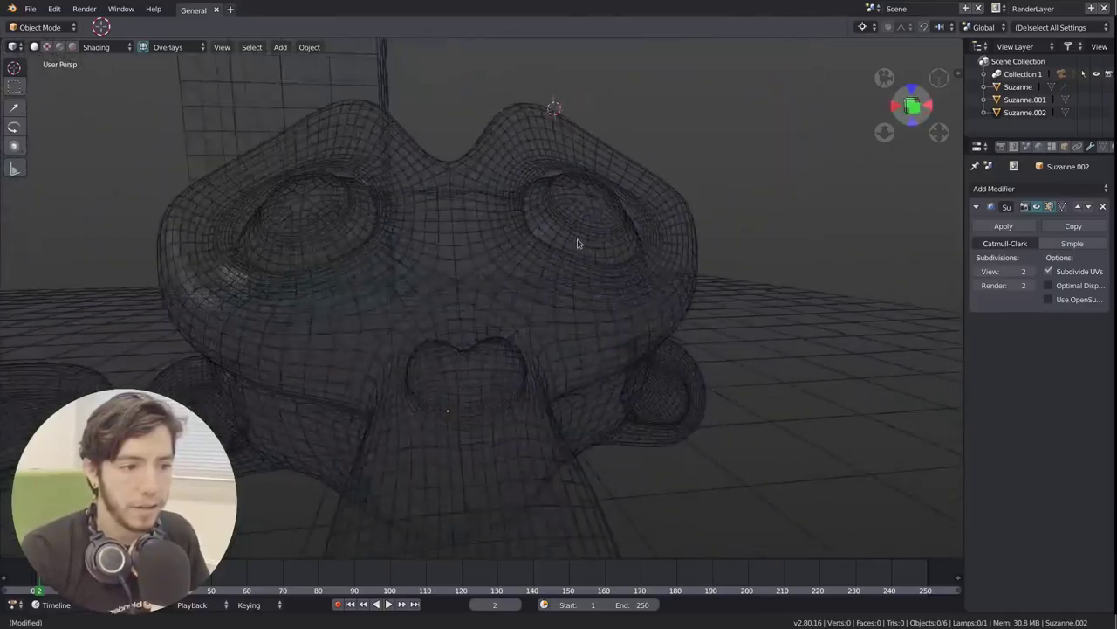
scroll(606, 194, up, 8)
scroll(474, 288, down, 10)
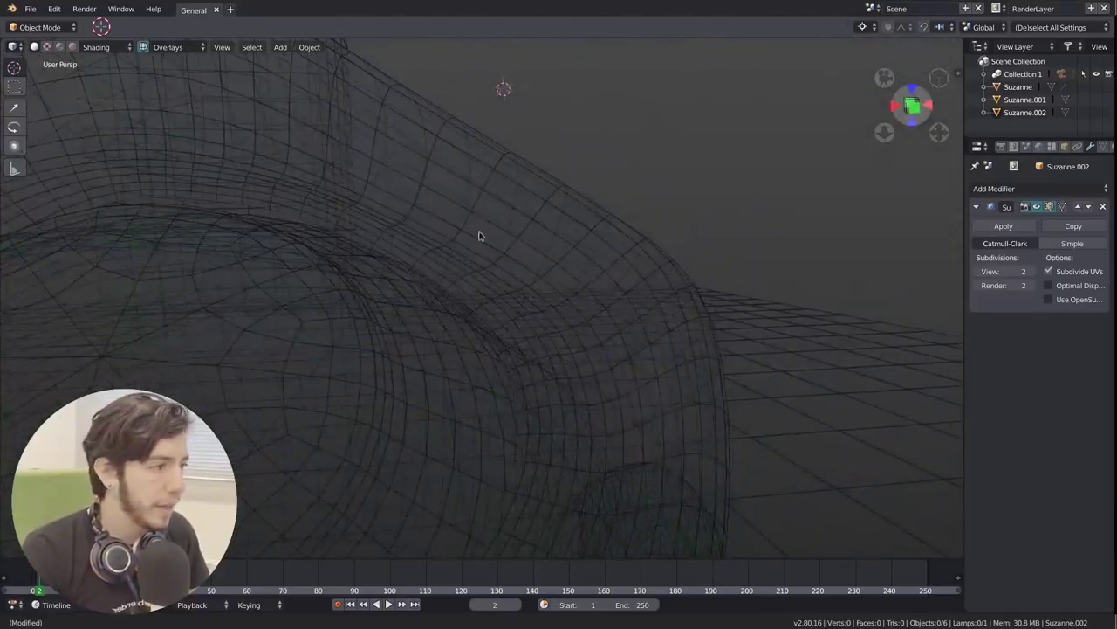
middle_drag(451, 242, 415, 280)
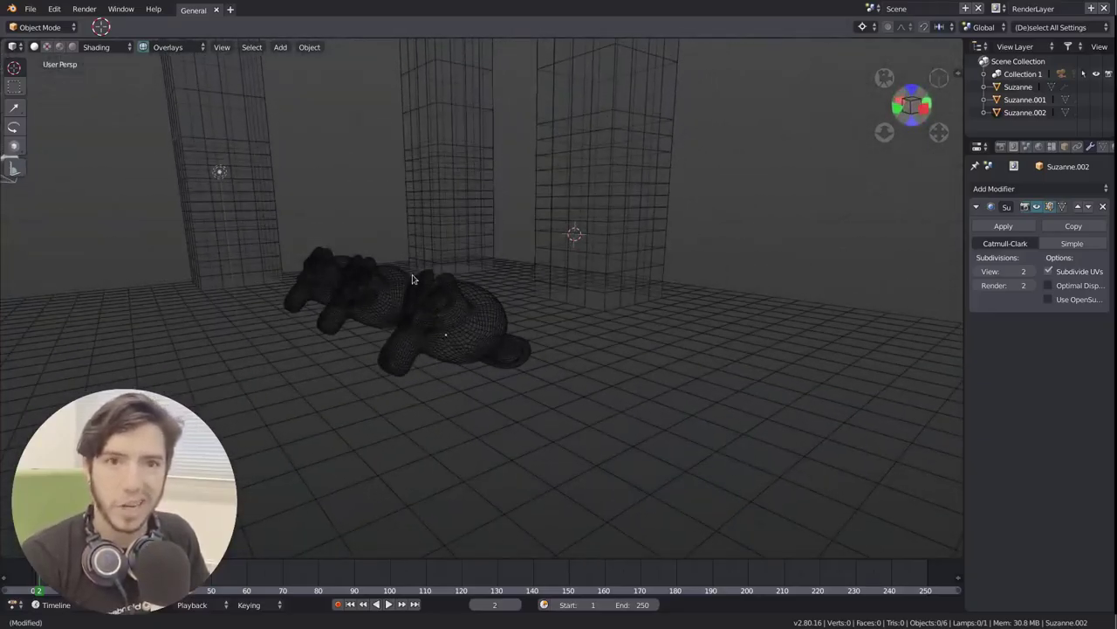
scroll(437, 282, up, 4)
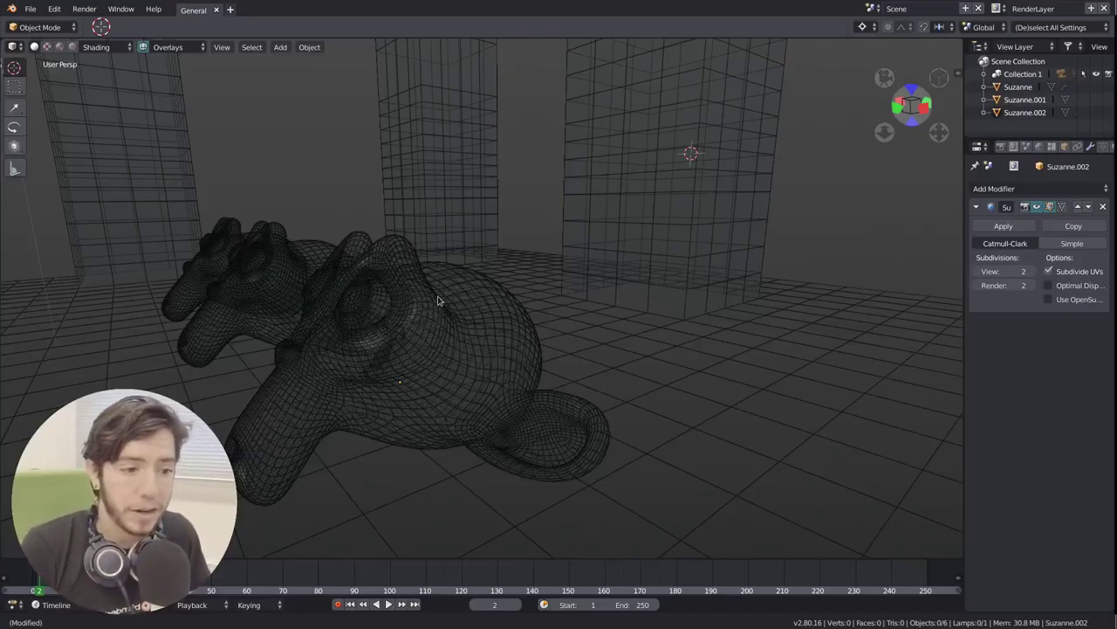
Set X-Ray opacity to 0.5, then switch X-Ray off for solid shading.
click(125, 49)
drag(122, 212, 157, 215)
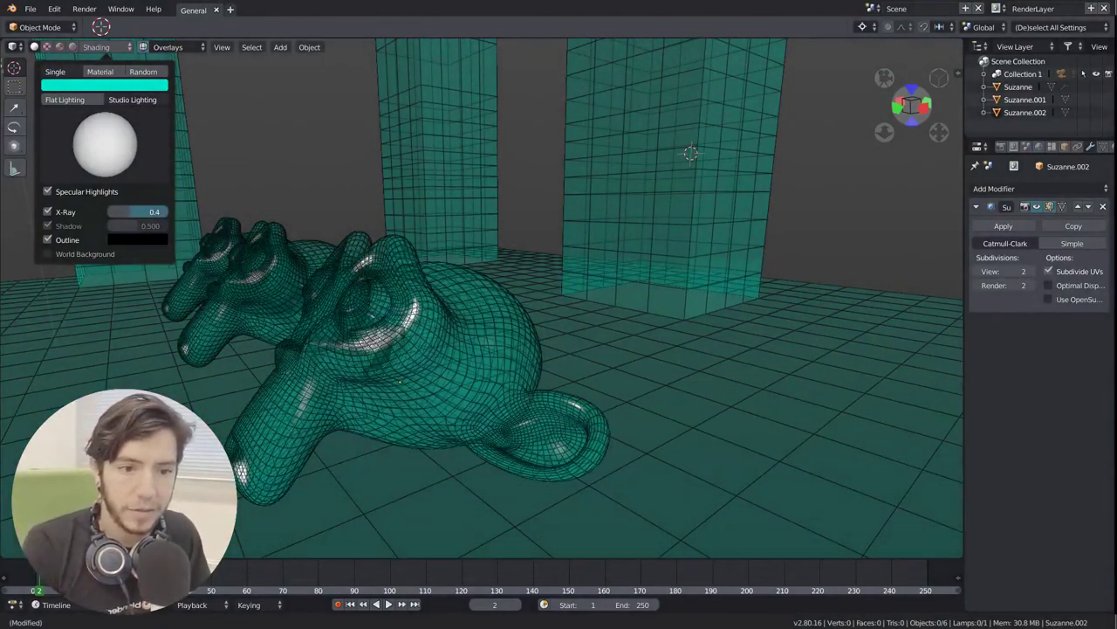
click(66, 213)
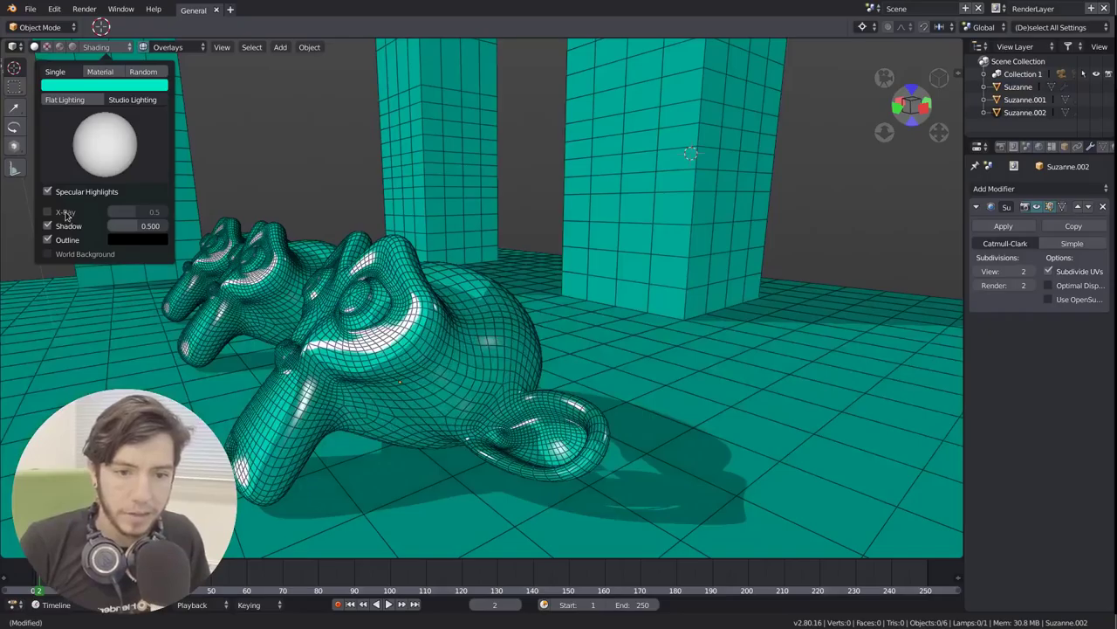
Toggle World Background and Specular Highlights on and off, then orbit for a closer view.
click(93, 255)
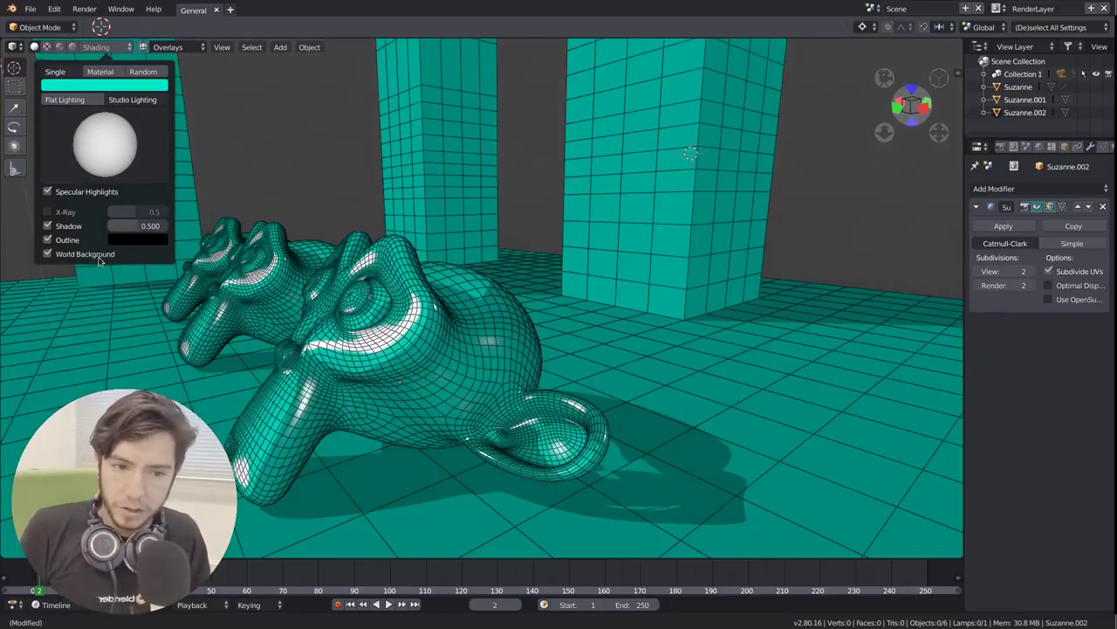
click(98, 257)
click(96, 193)
click(96, 192)
middle_drag(262, 259, 343, 249)
scroll(343, 249, down, 4)
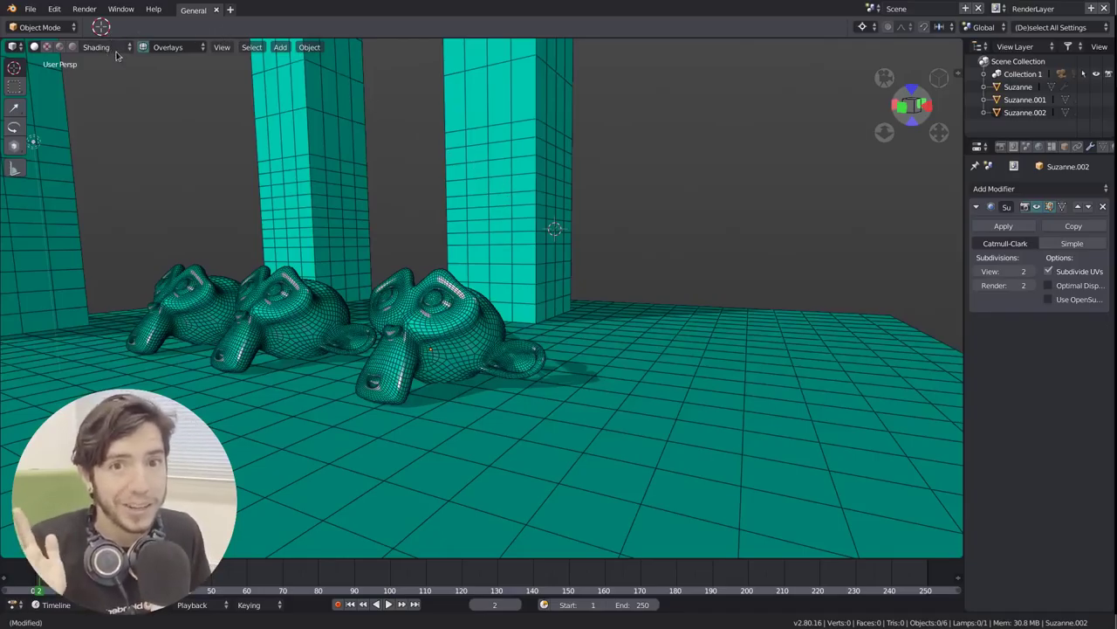
Turn off the Wireframes overlay and widen the Properties editor leftward.
click(173, 49)
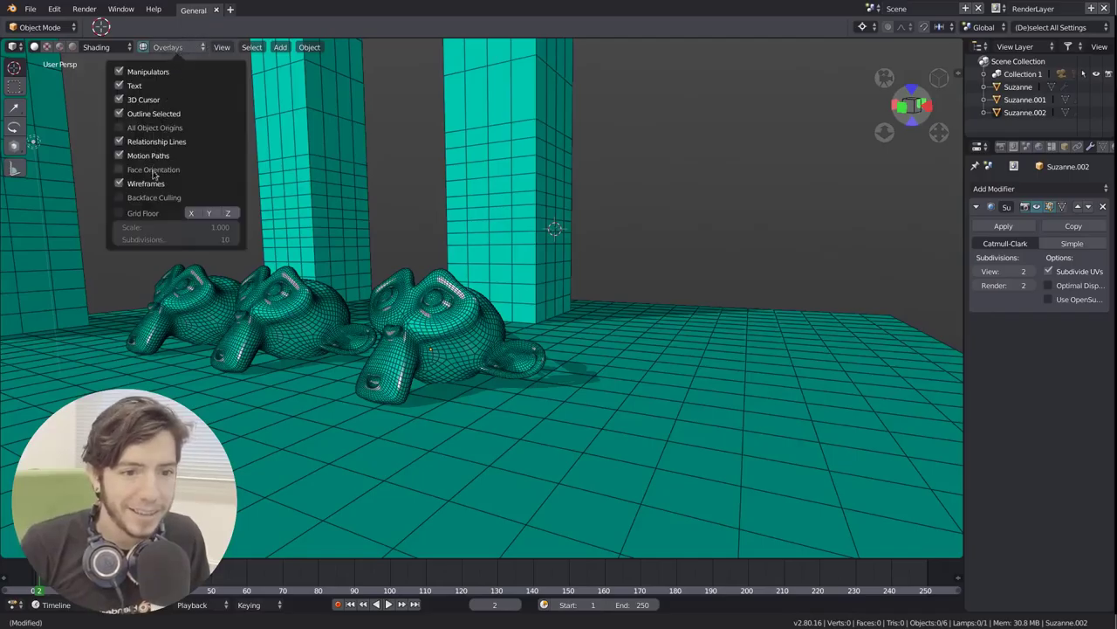
click(149, 183)
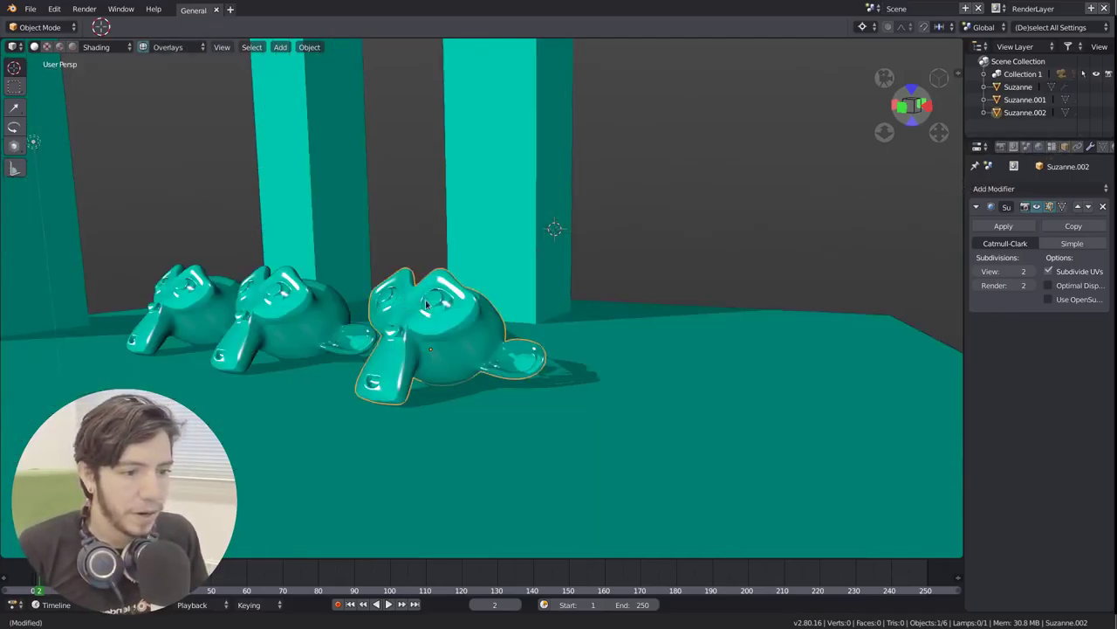
key(ctrl+z)
drag(963, 167, 843, 167)
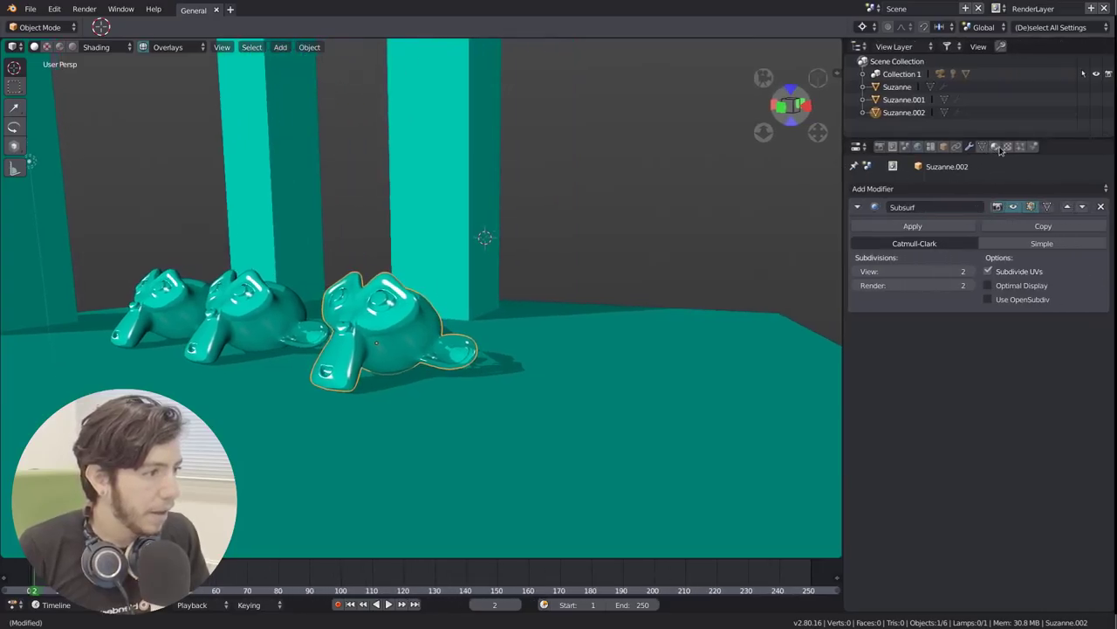
click(972, 148)
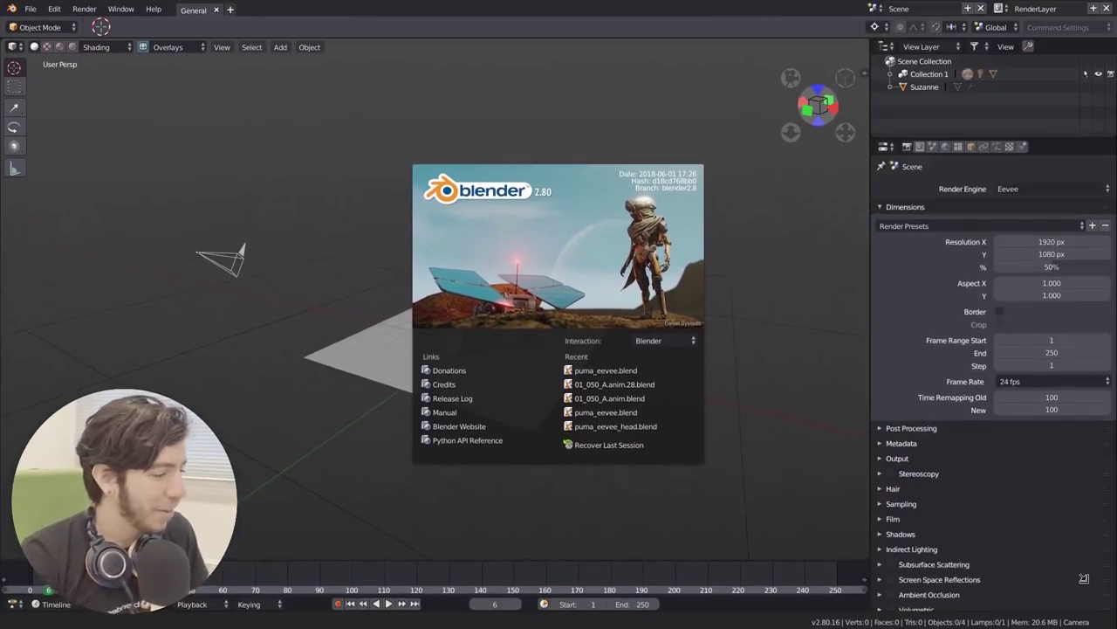
Select Suzanne, give her a new material and expand its Viewport Display panel.
click(564, 247)
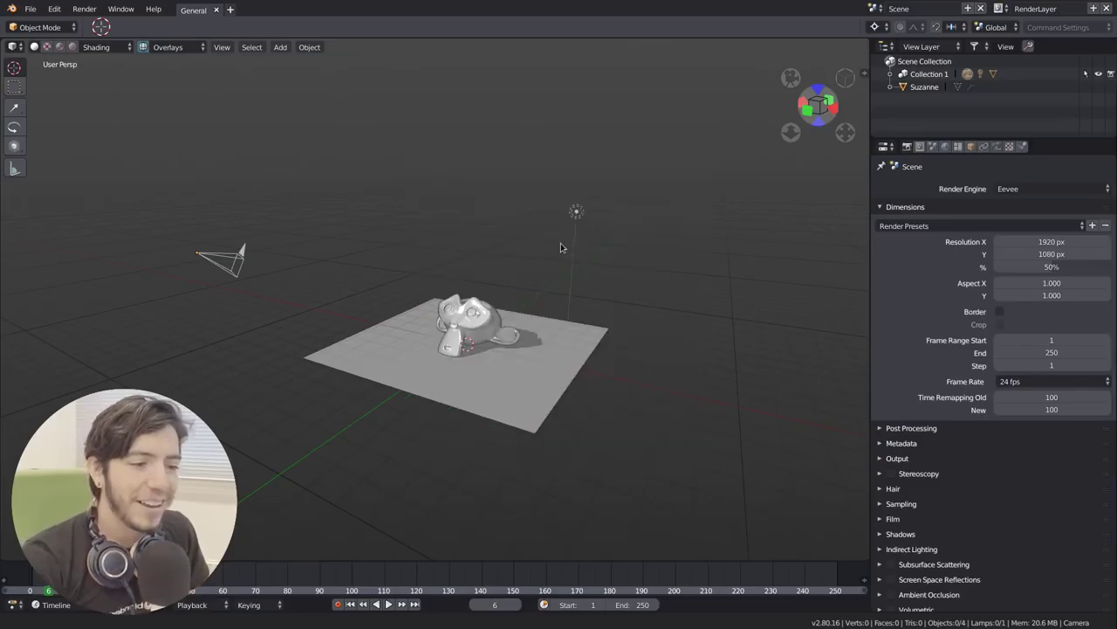
click(493, 358)
click(489, 345)
scroll(479, 342, up, 7)
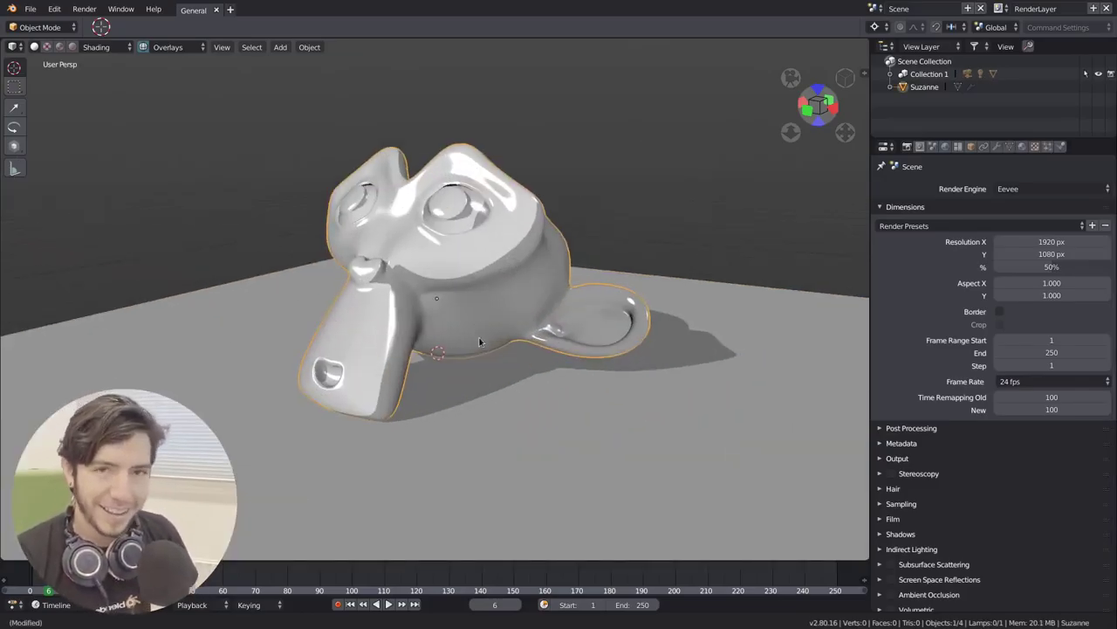
click(1023, 145)
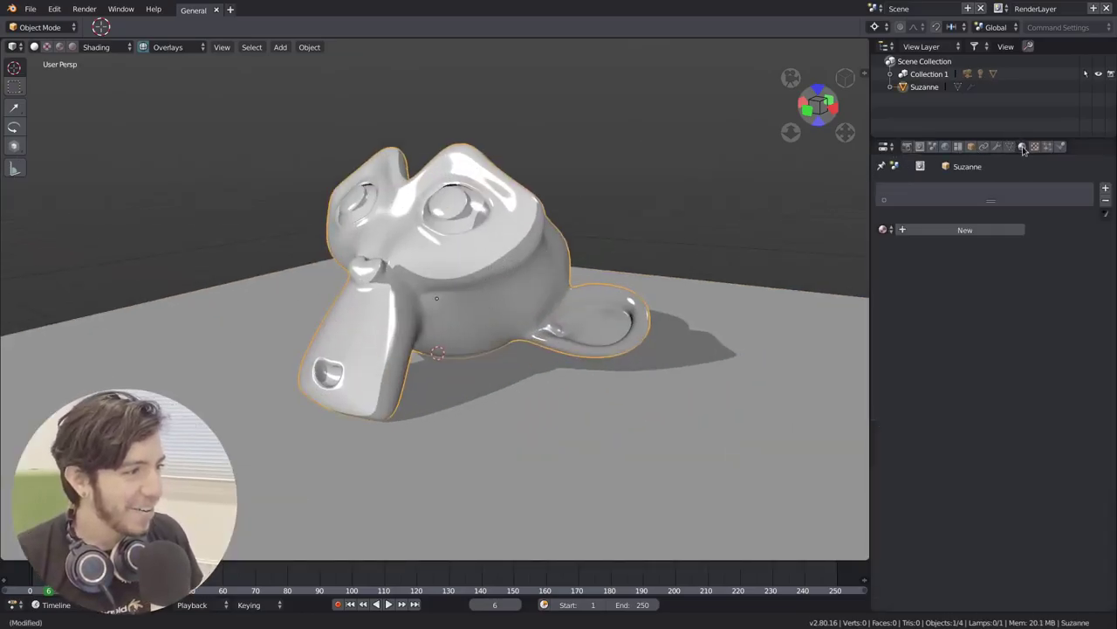
click(983, 229)
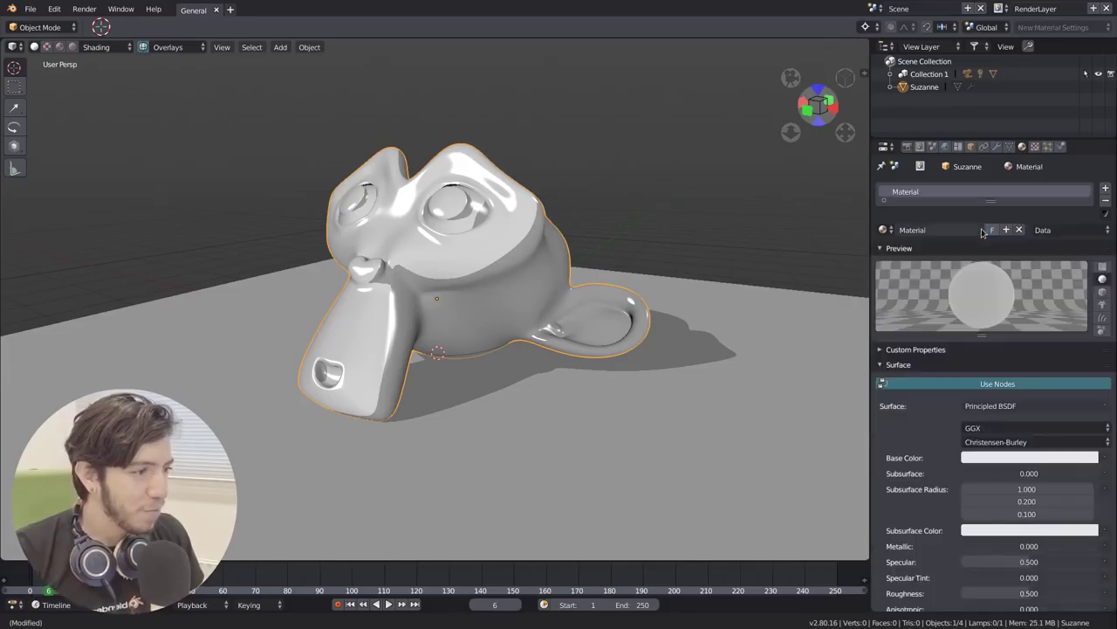
click(915, 253)
click(920, 279)
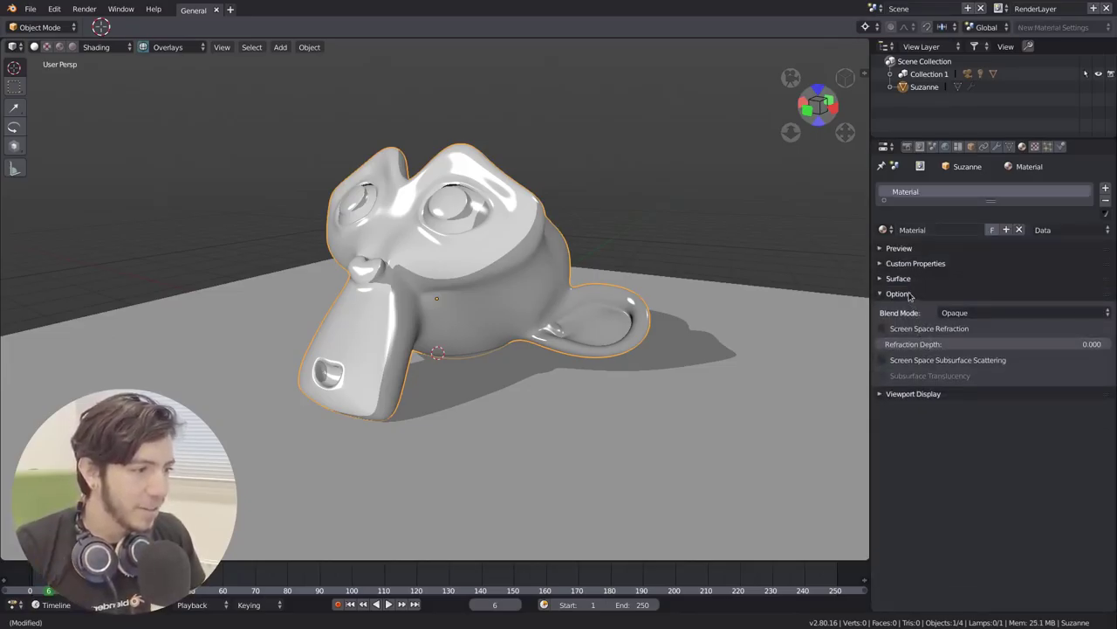
click(904, 294)
click(917, 309)
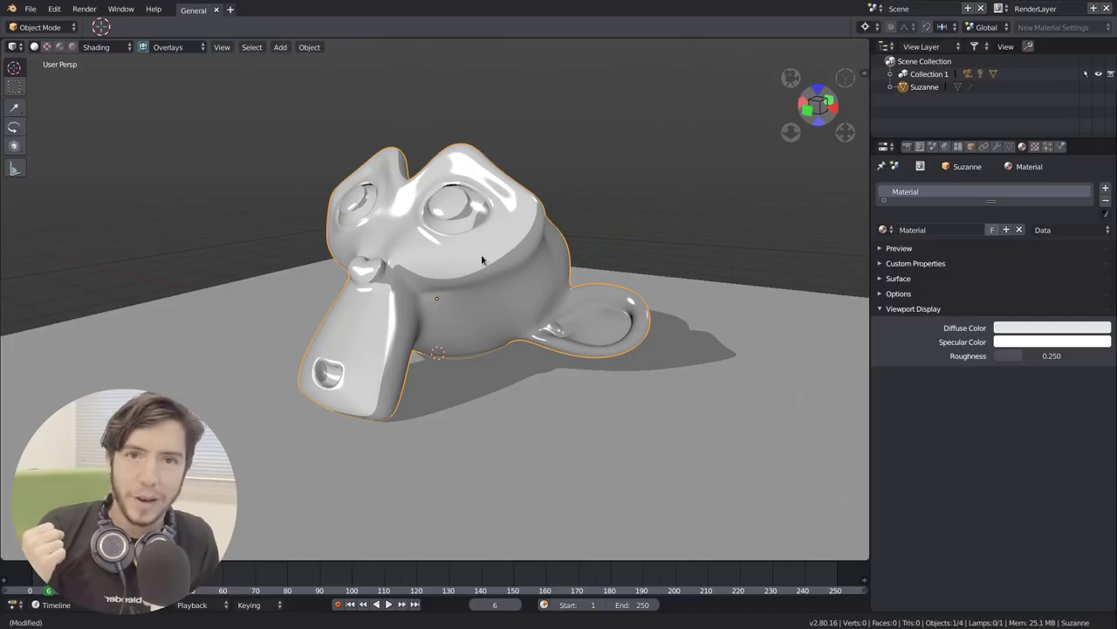
click(101, 48)
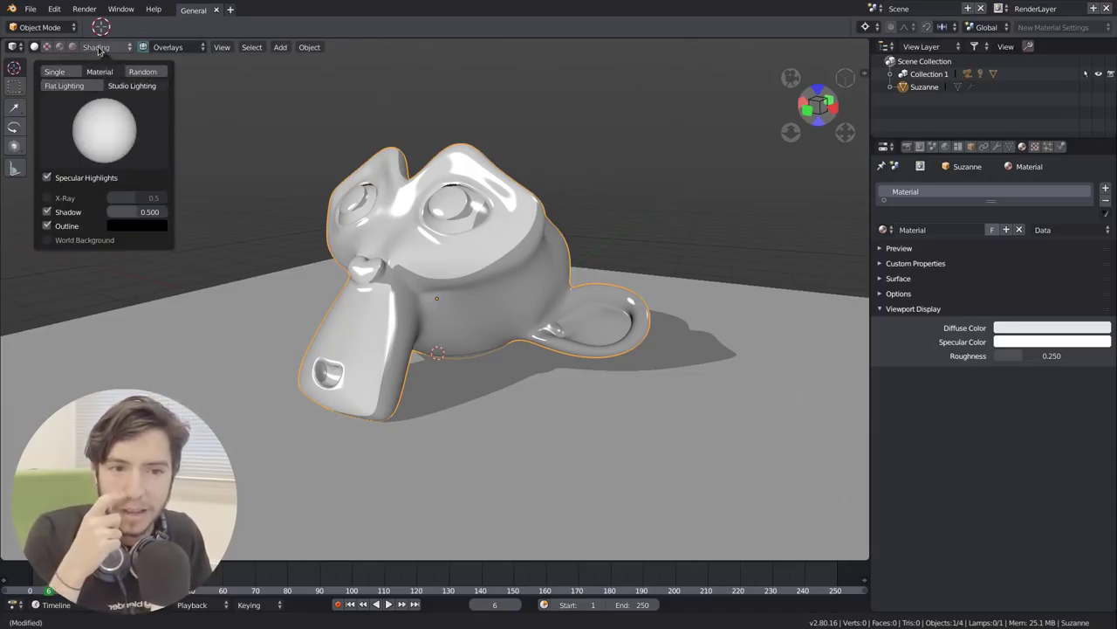
Set diffuse colour orange-red, specular saturated green and roughness 0.763.
click(1049, 329)
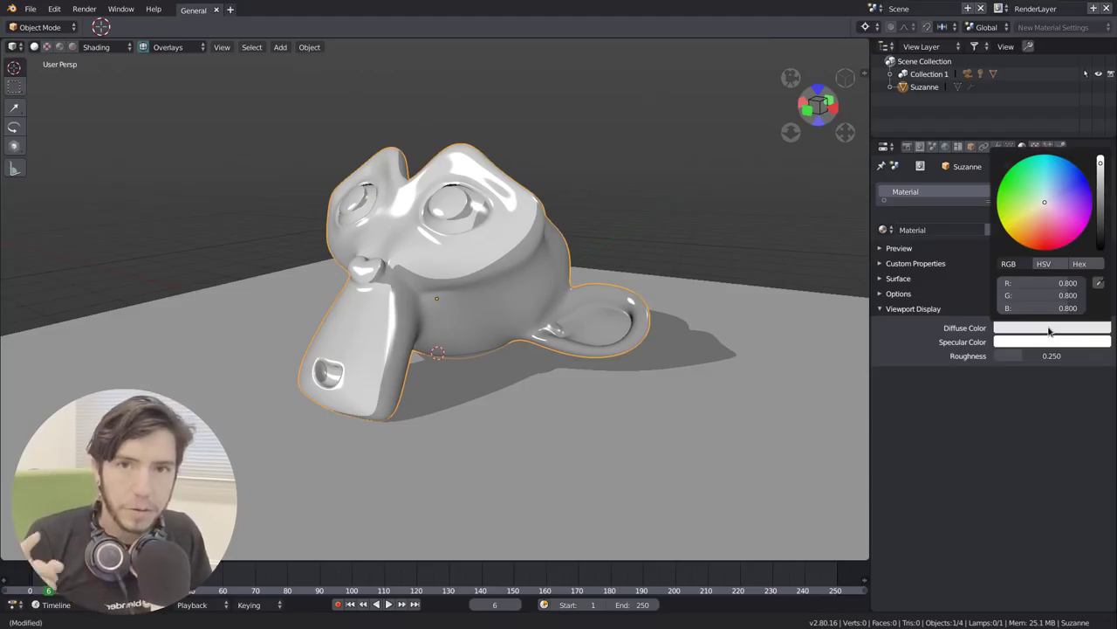
mouse_move(1066, 234)
mouse_down()
mouse_move(1034, 240)
mouse_move(1046, 237)
mouse_up()
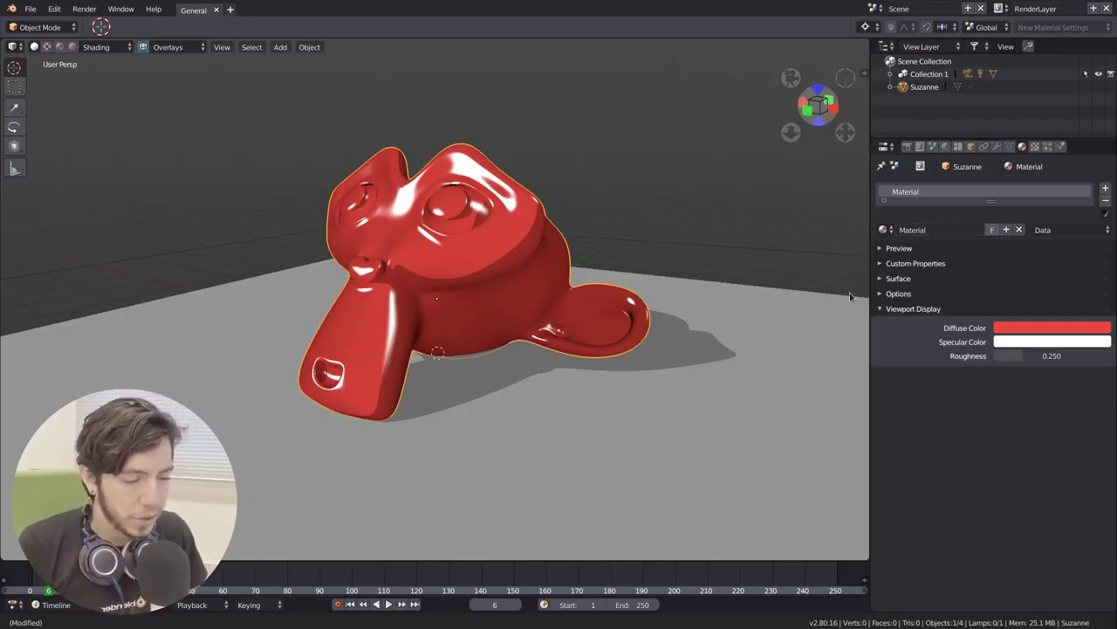
click(1038, 343)
click(1040, 215)
drag(1039, 215, 1008, 220)
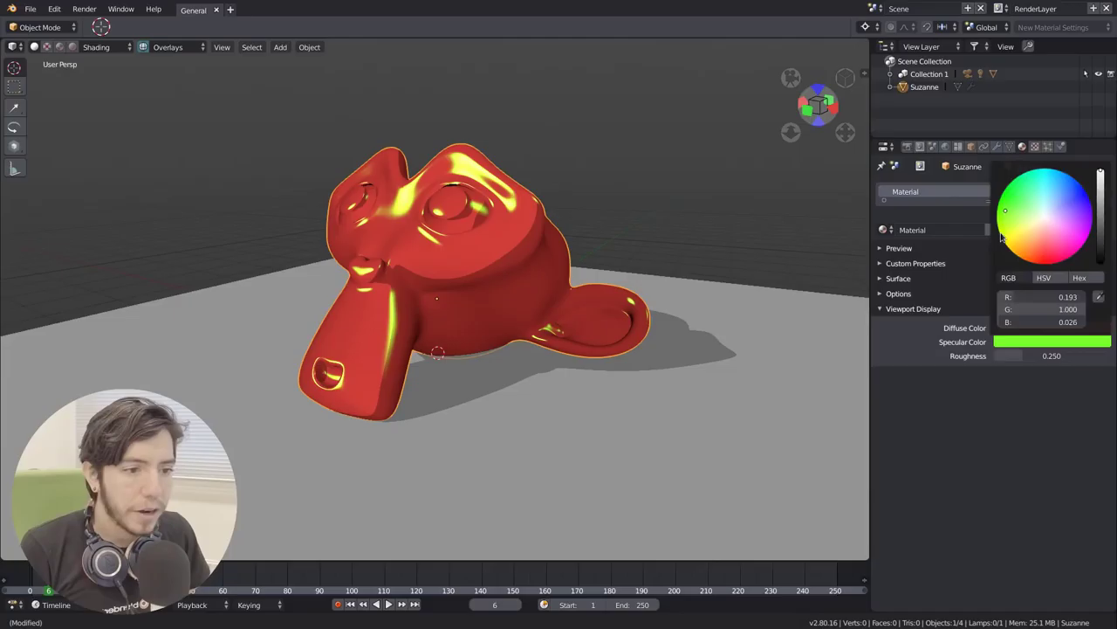
mouse_move(1052, 355)
mouse_down()
mouse_move(1098, 356)
mouse_move(1078, 352)
mouse_up()
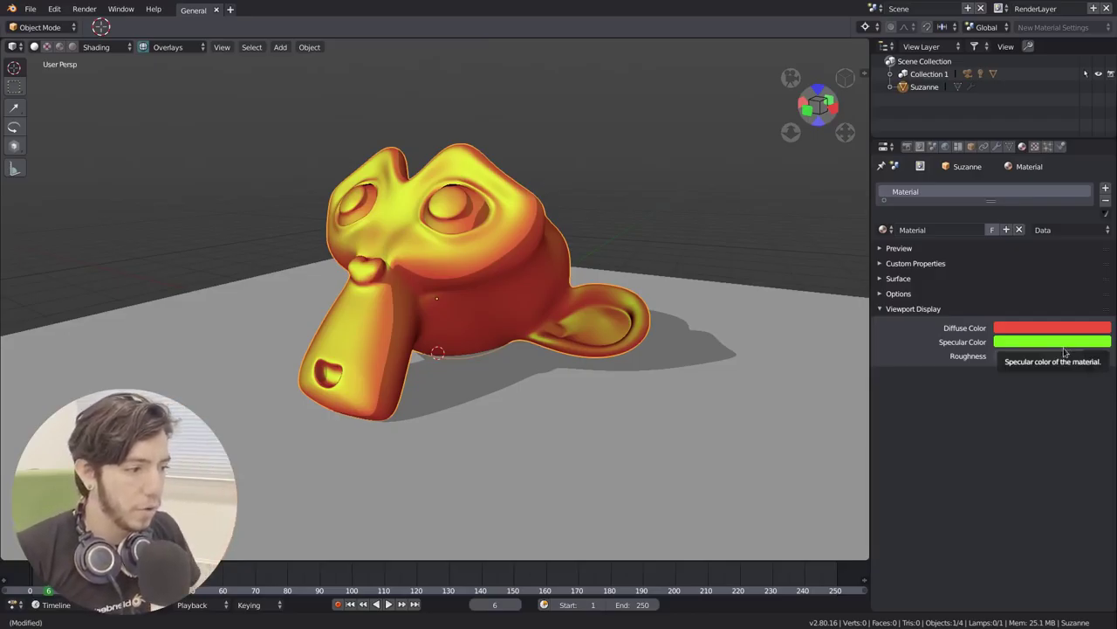
middle_drag(458, 256, 366, 226)
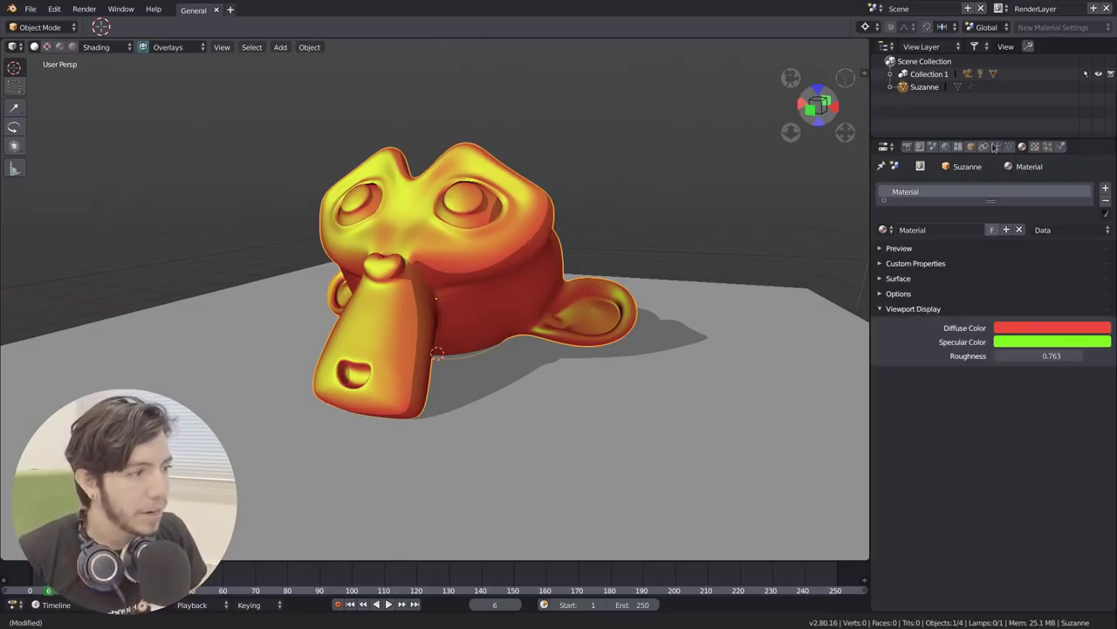
Adjust the Scene's viewport Light Direction so shadows fall further right.
click(933, 146)
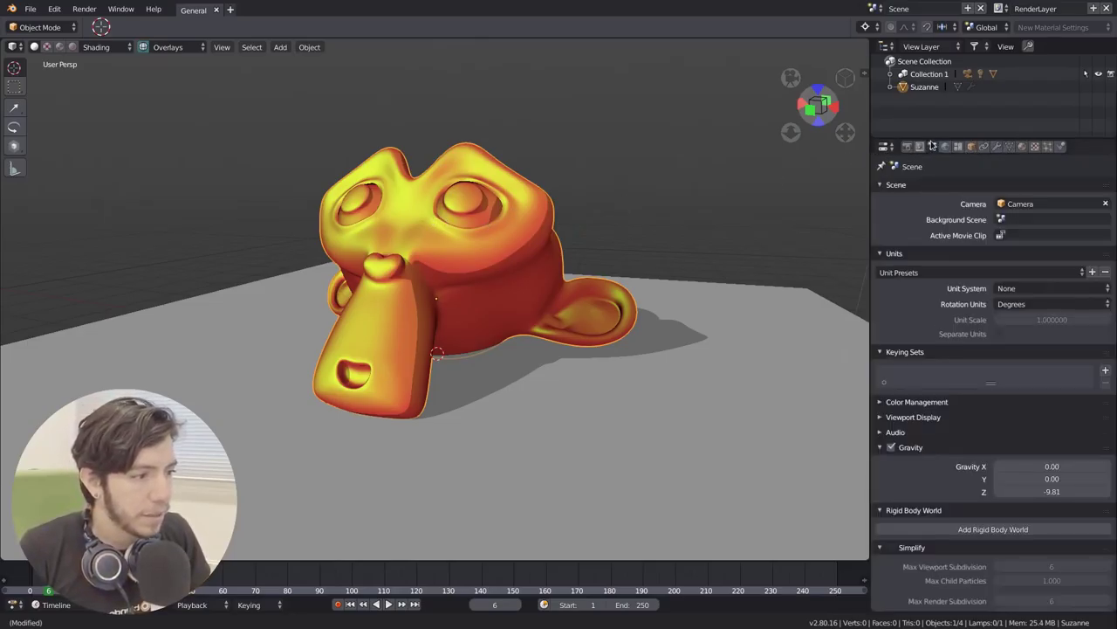
ctrl+click(929, 448)
click(929, 245)
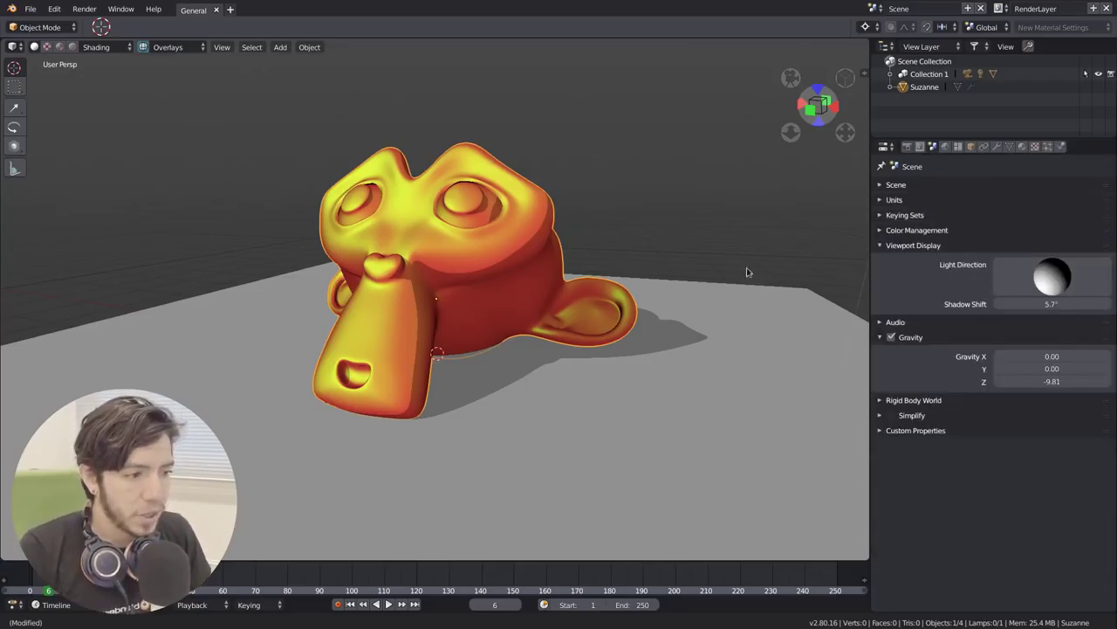
mouse_move(1054, 279)
mouse_down()
mouse_move(1063, 278)
mouse_move(1026, 296)
mouse_move(1058, 277)
mouse_up()
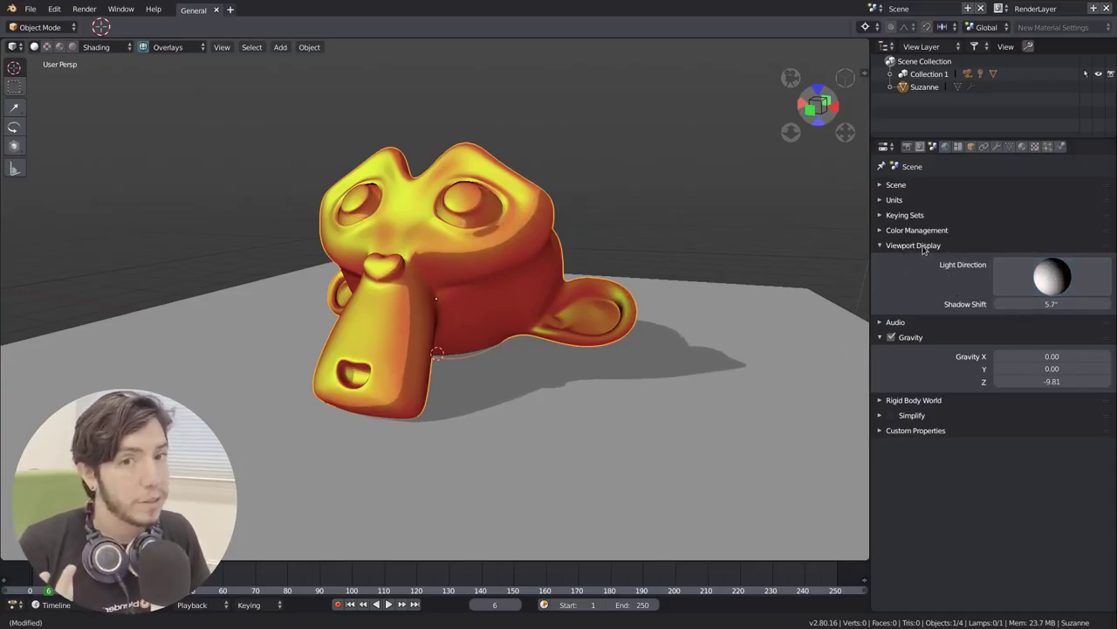
Expand the Object's Viewport Display panel and toggle the Name label on and off.
click(972, 147)
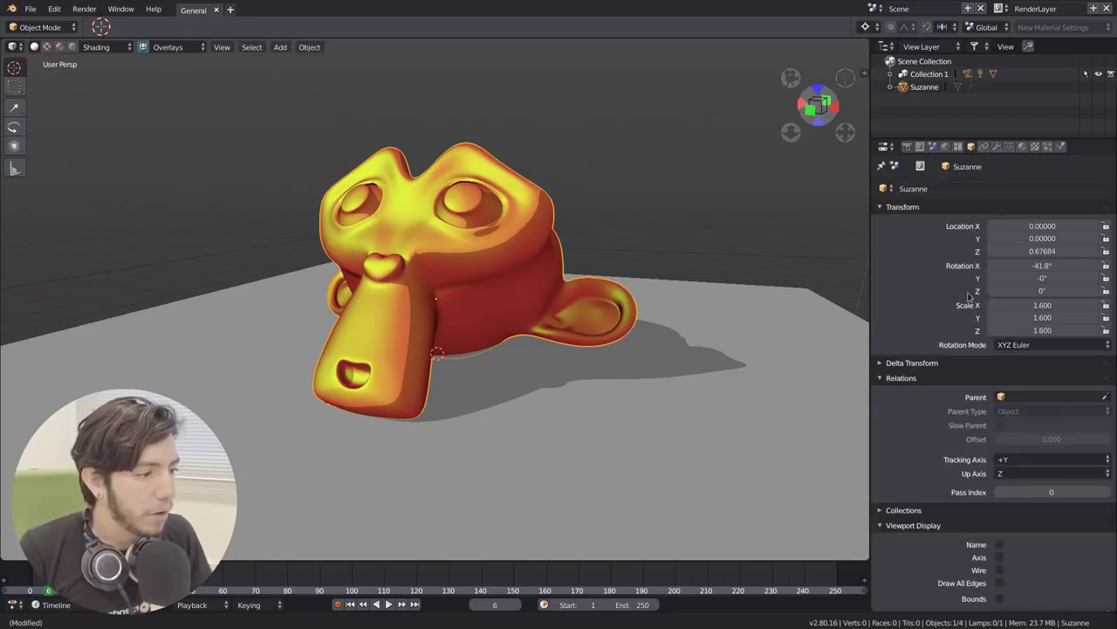
ctrl+click(911, 378)
click(912, 369)
click(911, 369)
click(917, 384)
click(1001, 403)
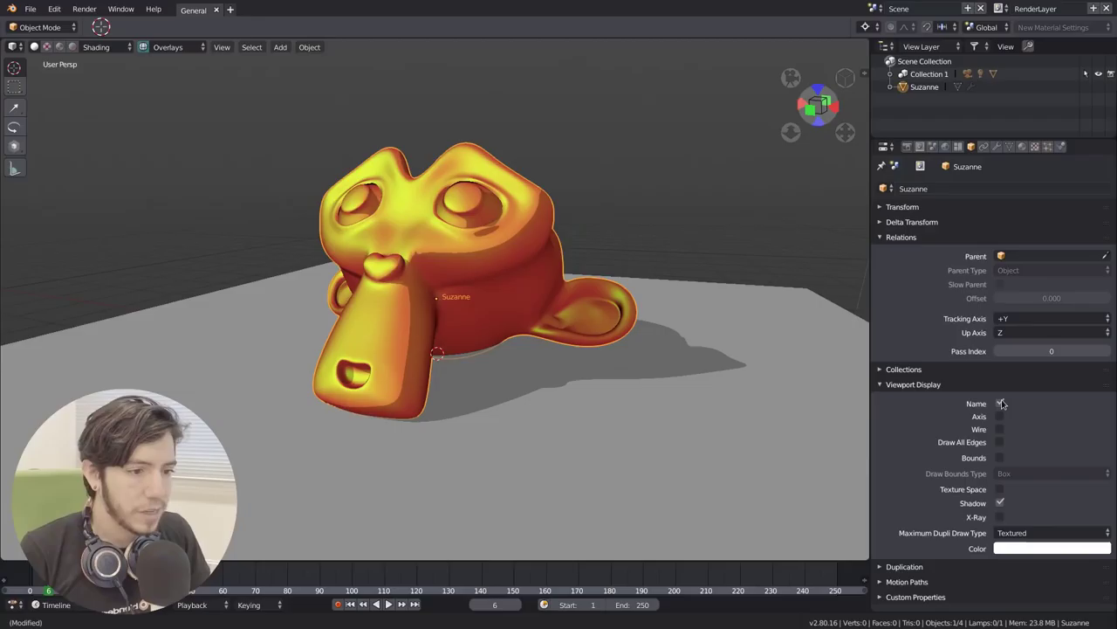
click(1000, 403)
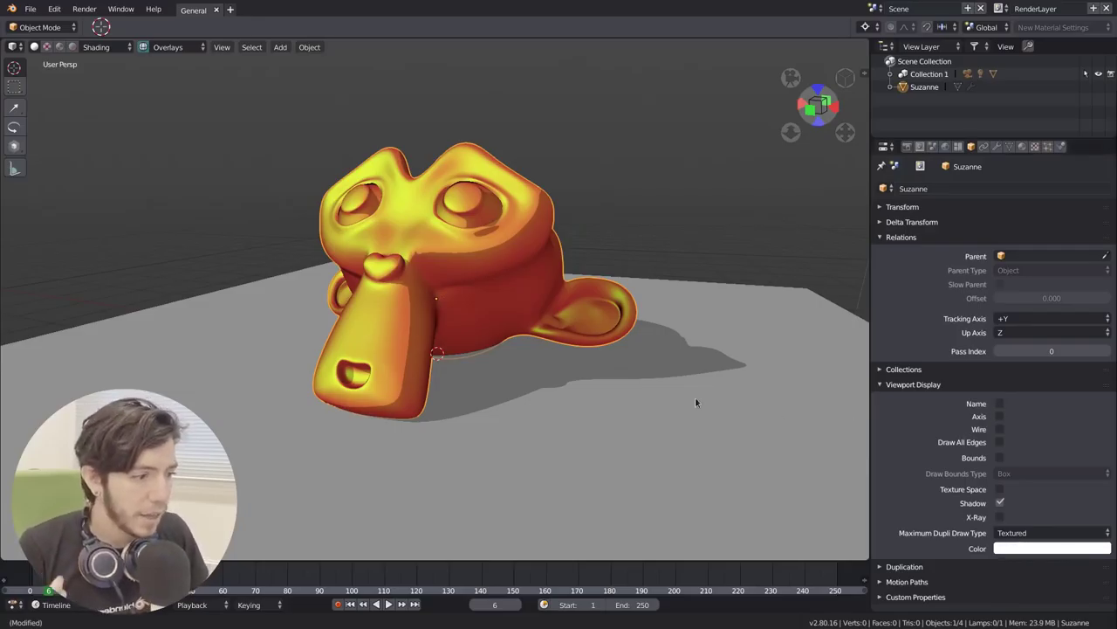
ctrl+click(932, 384)
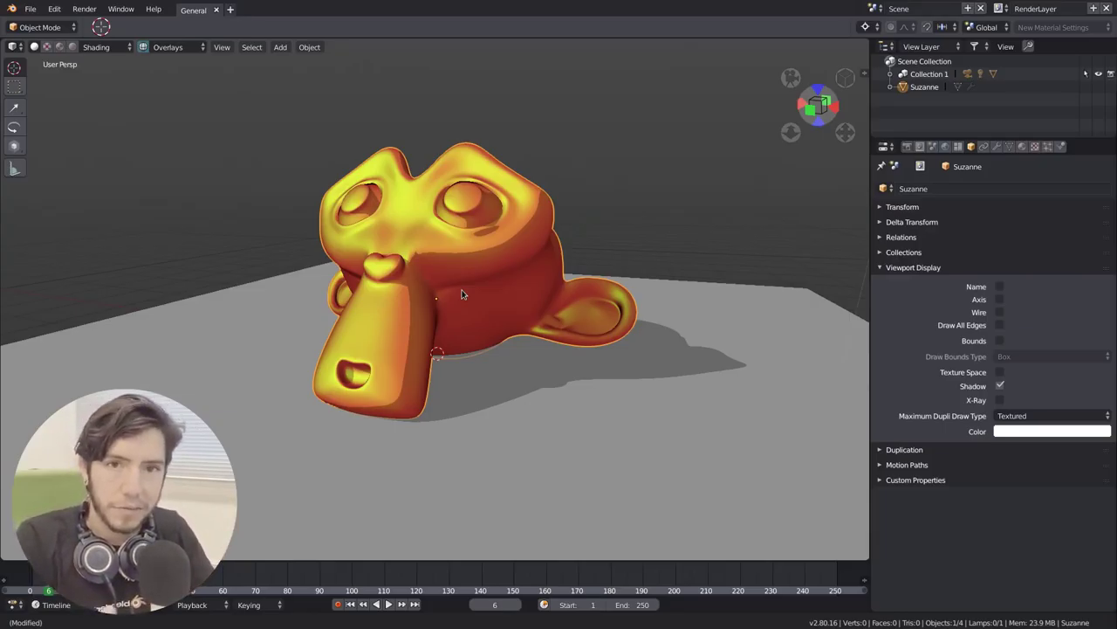
click(1023, 146)
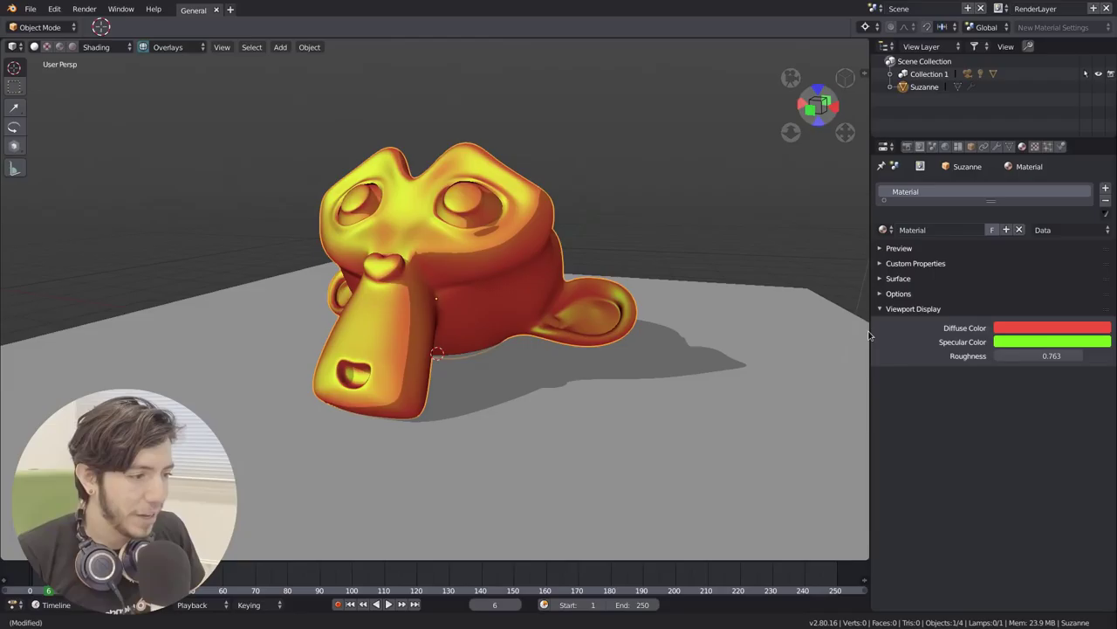
Widen the 3D viewport and browse the material's Surface and Options panels.
drag(871, 330, 962, 327)
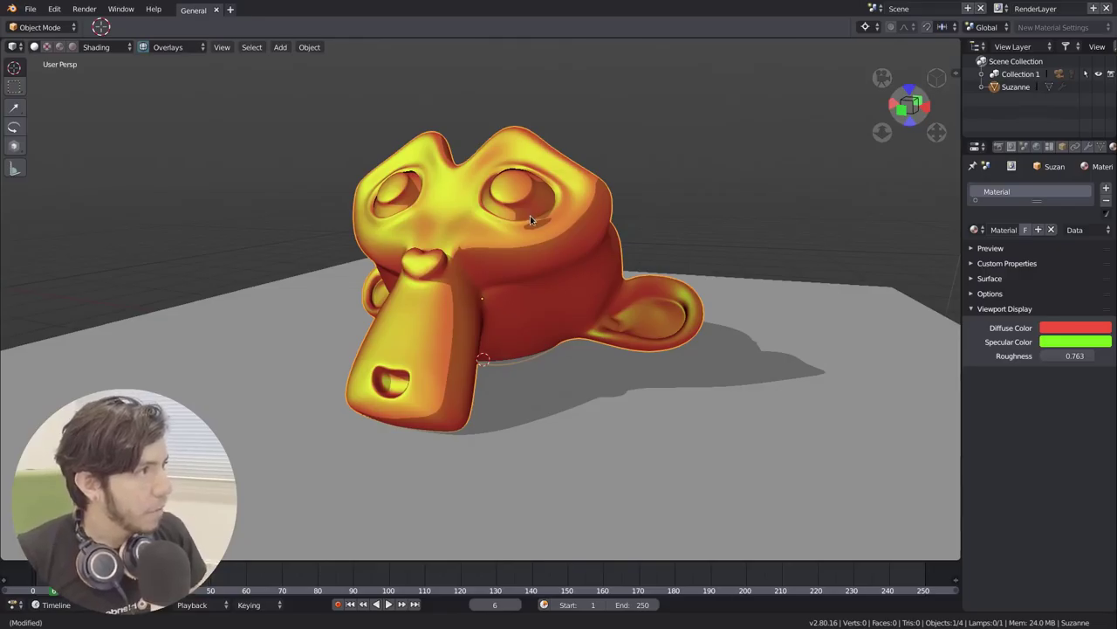
click(1061, 147)
scroll(1056, 146, down, 2)
click(1051, 148)
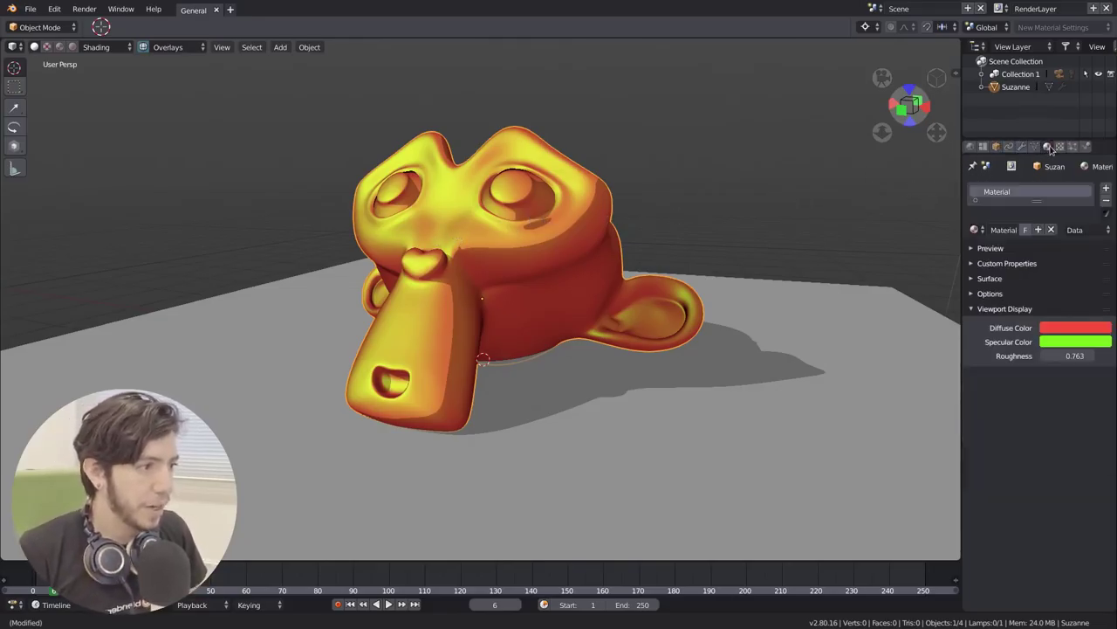
click(1017, 279)
click(1018, 281)
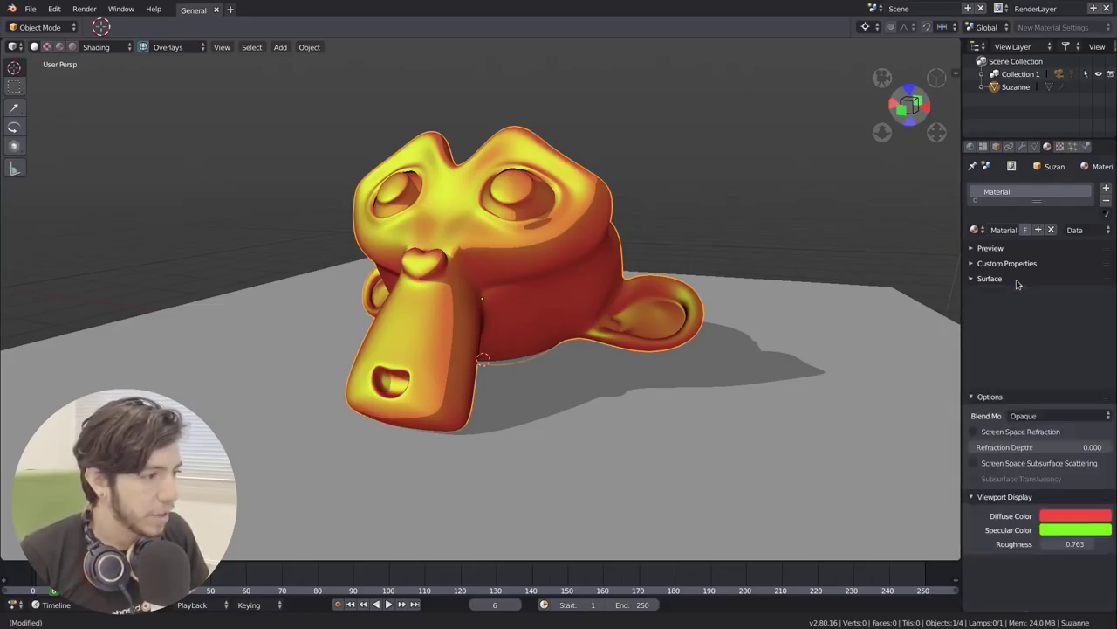
click(995, 294)
click(995, 294)
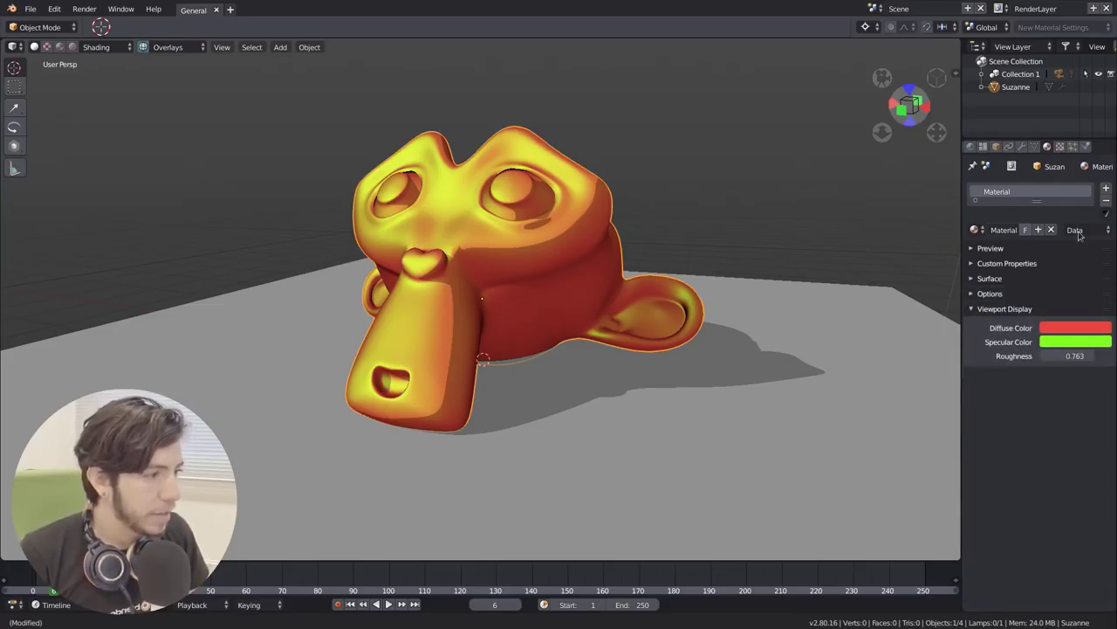
Show Suzanne's mesh data settings and glance at Geometry Data.
click(1036, 146)
click(1006, 577)
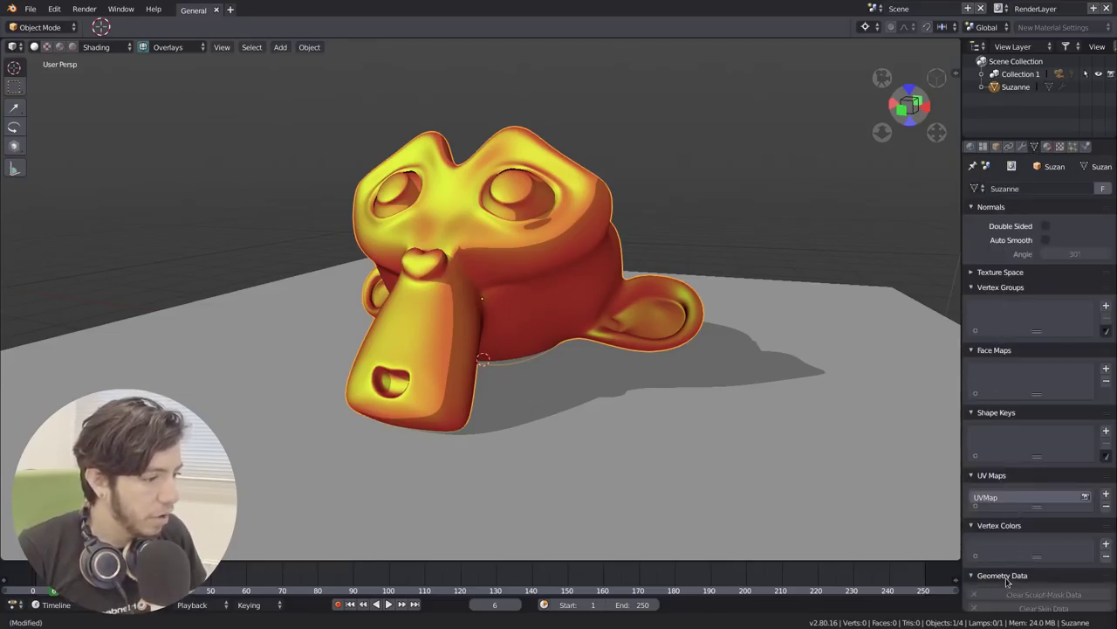
scroll(1008, 583, down, 3)
click(1004, 464)
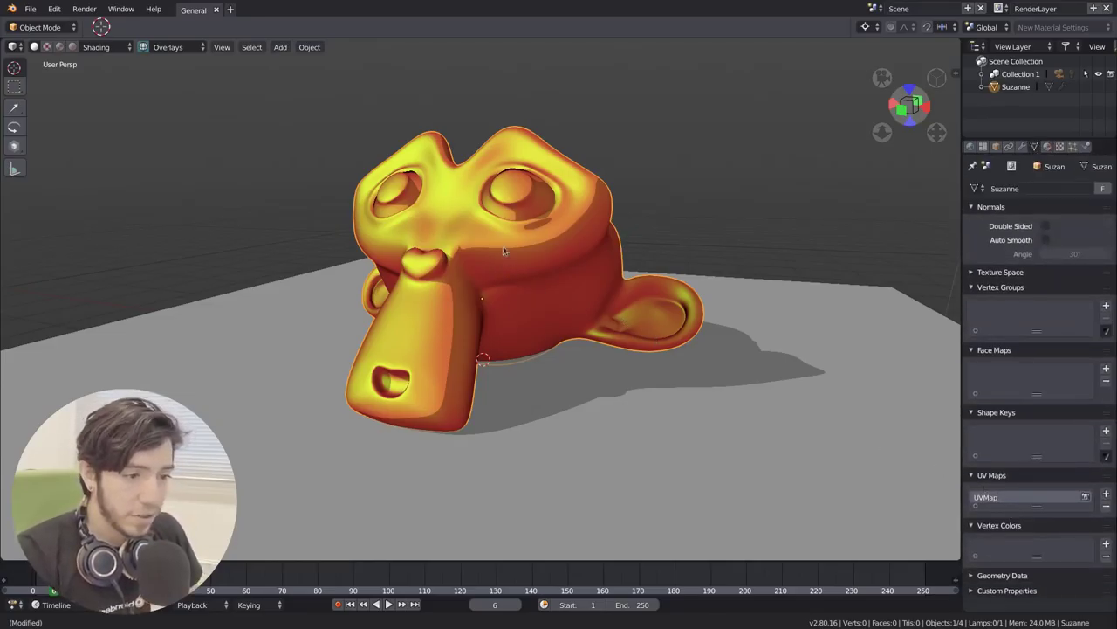
Add a single-bone armature and place it to the left of Suzanne.
key(shift+a)
mouse_move(470, 290)
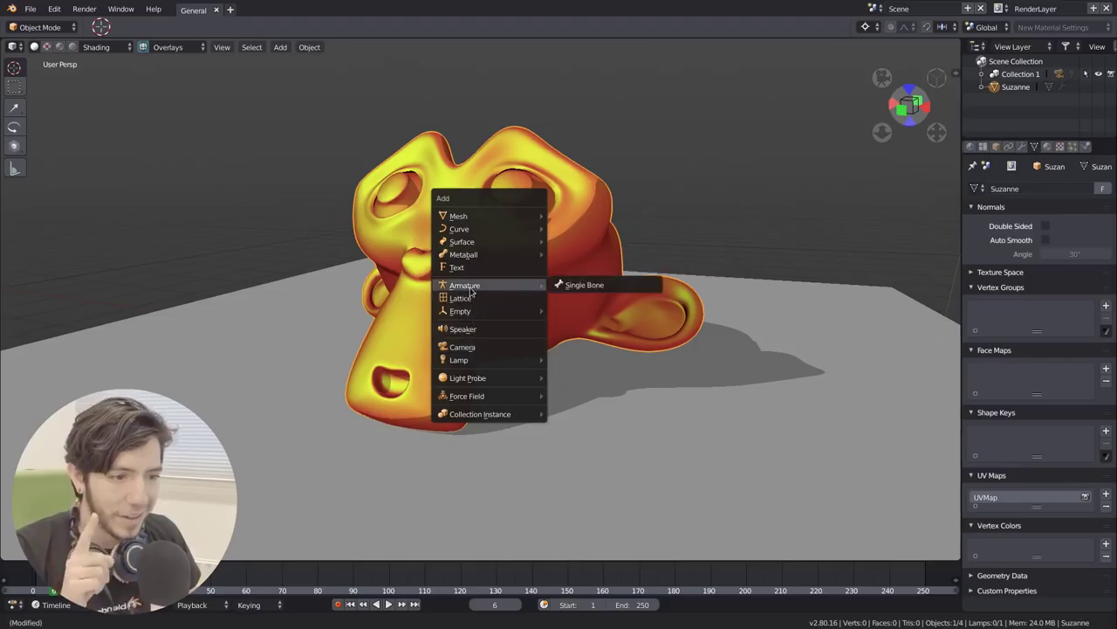
click(580, 284)
scroll(525, 254, down, 5)
key(g)
click(353, 219)
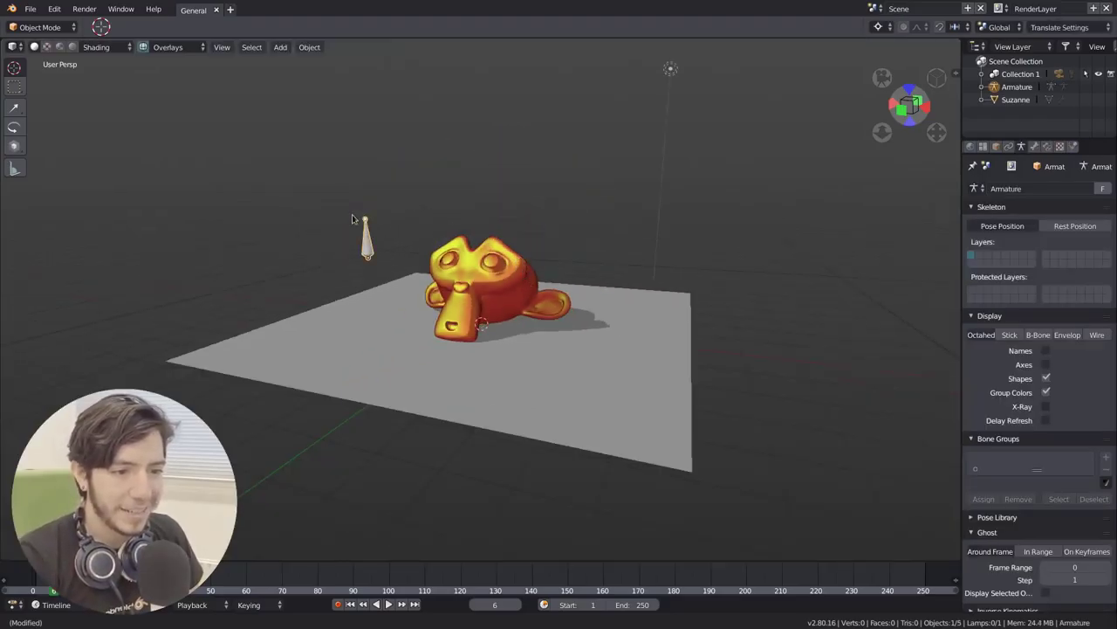
right_click(382, 213)
In Edit Mode, raise the bone's tip to make it taller.
key(Tab)
click(364, 216)
key(g)
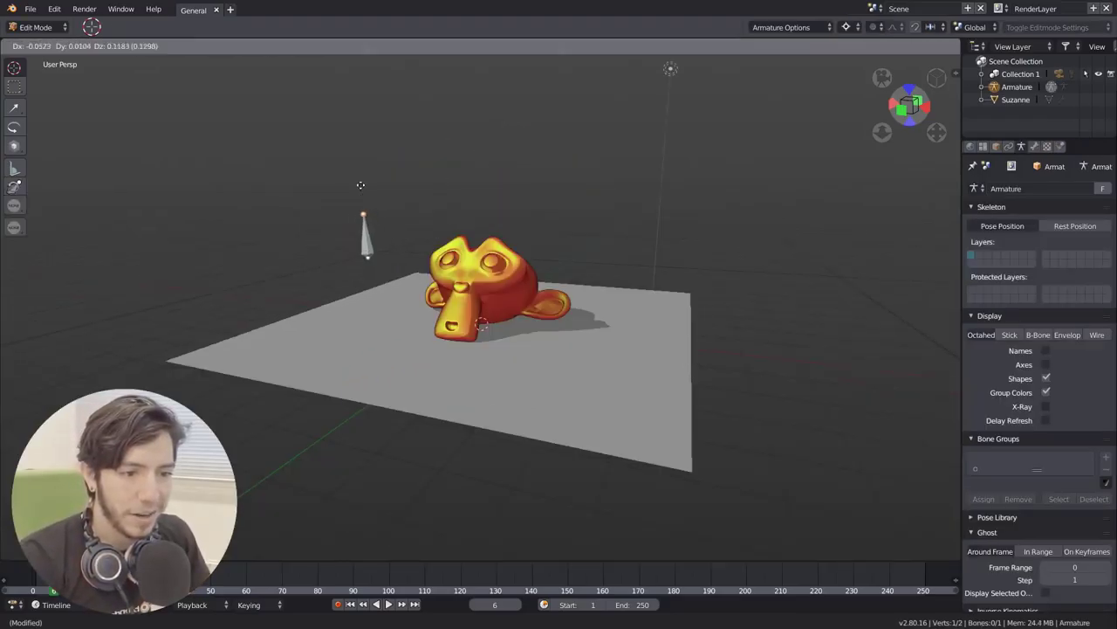
click(358, 142)
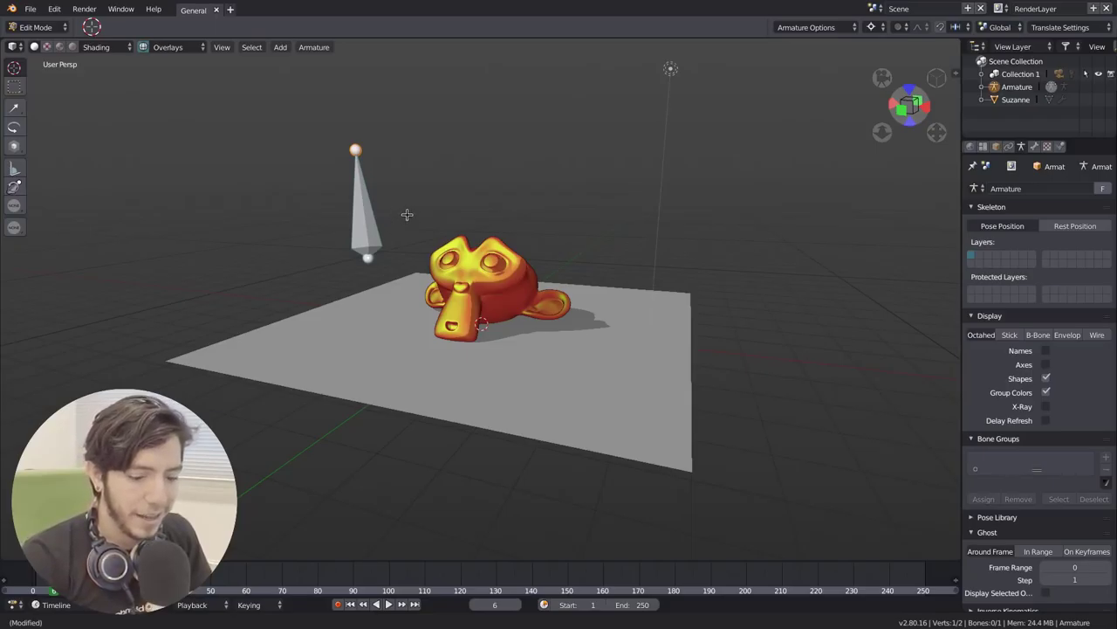
In Pose Mode, try Wire and Stick bone displays and settle on B-Bone.
key(ctrl+Tab)
click(364, 200)
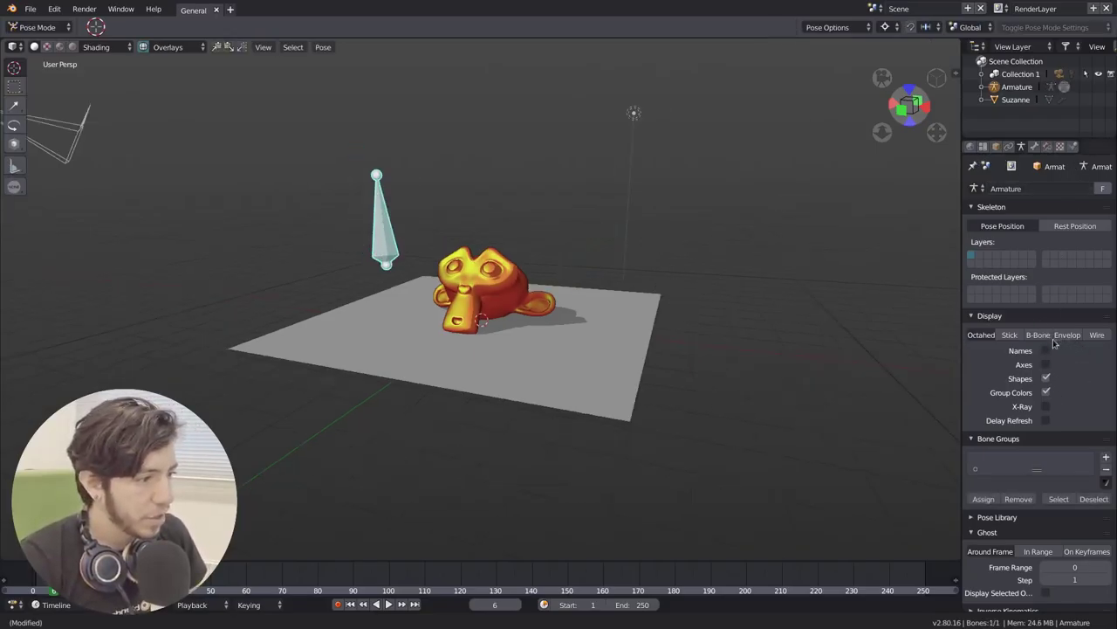
click(1047, 337)
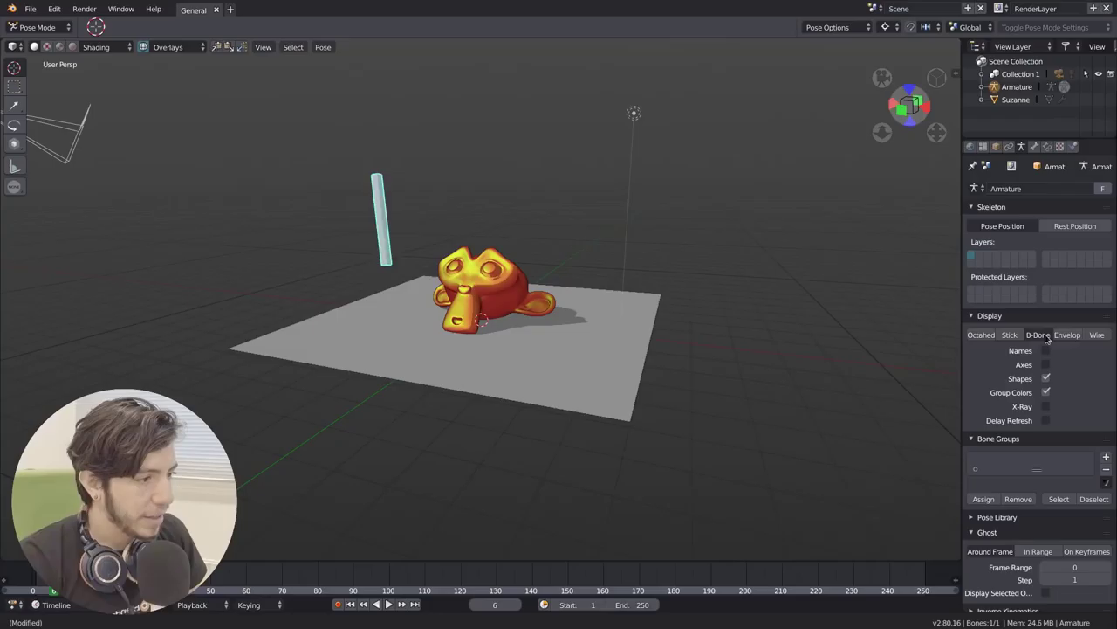
click(1096, 336)
click(1009, 336)
click(1038, 335)
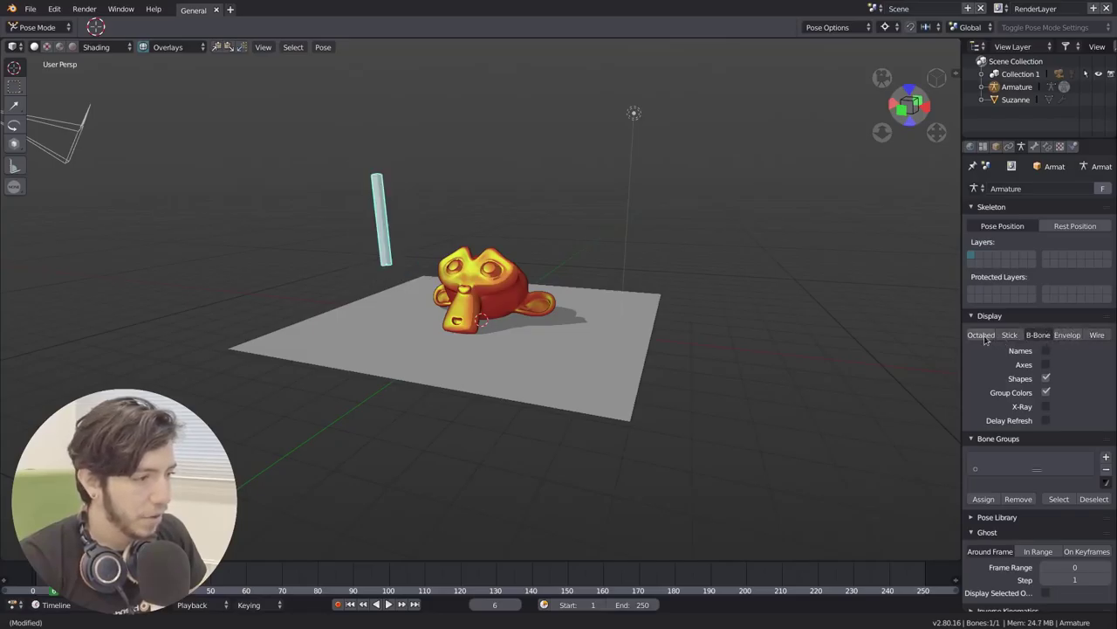
Set the bone display to Octahedron and collapse unneeded armature panels.
click(985, 336)
scroll(1043, 436, down, 1)
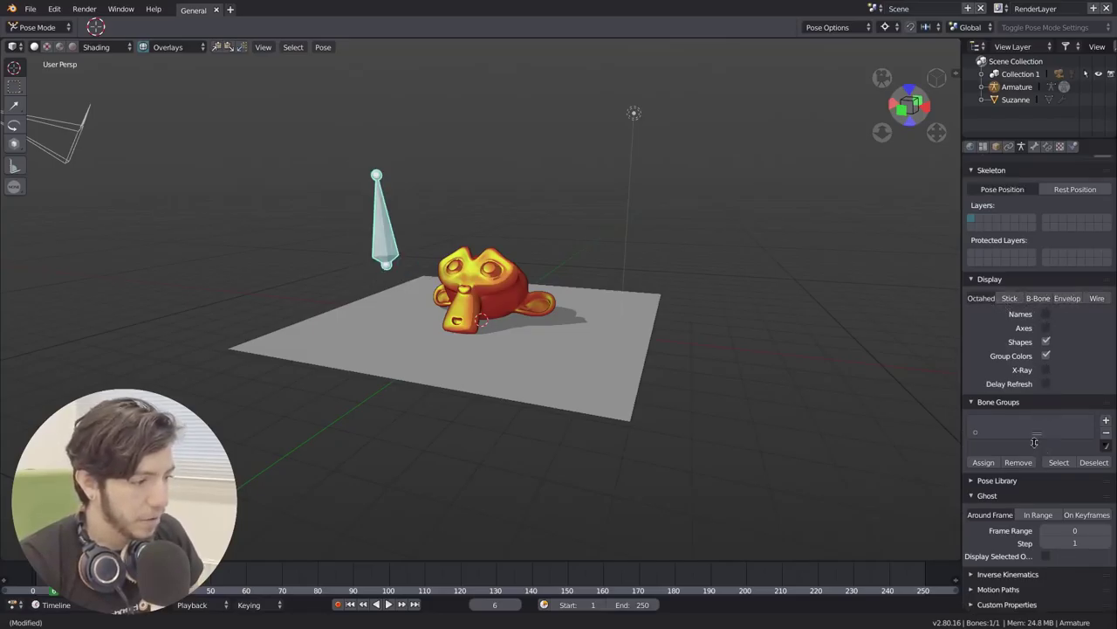
click(987, 496)
click(1004, 518)
click(1004, 517)
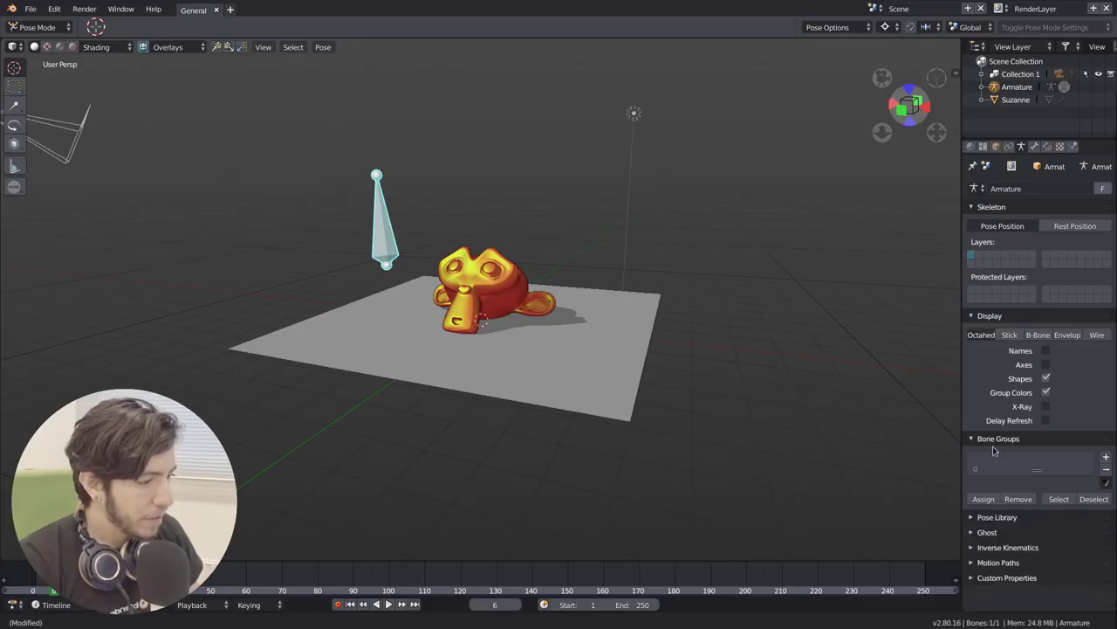
click(997, 439)
click(1004, 499)
click(1004, 499)
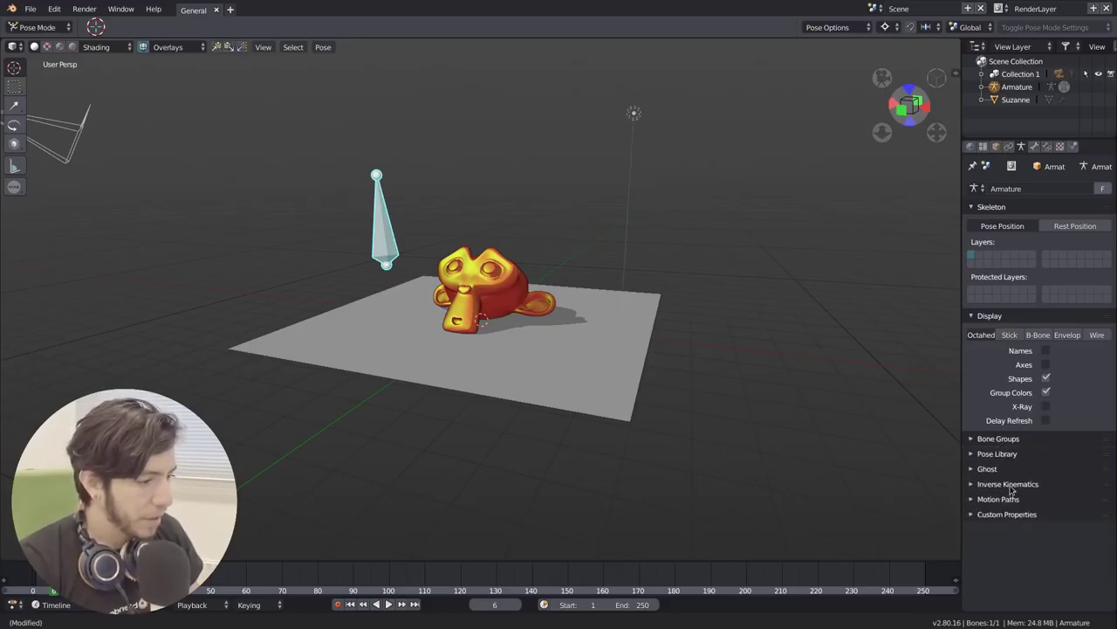
Expand Inverse Kinematics and set the IK Solver to iTaSC with DLS.
click(1008, 484)
click(1074, 503)
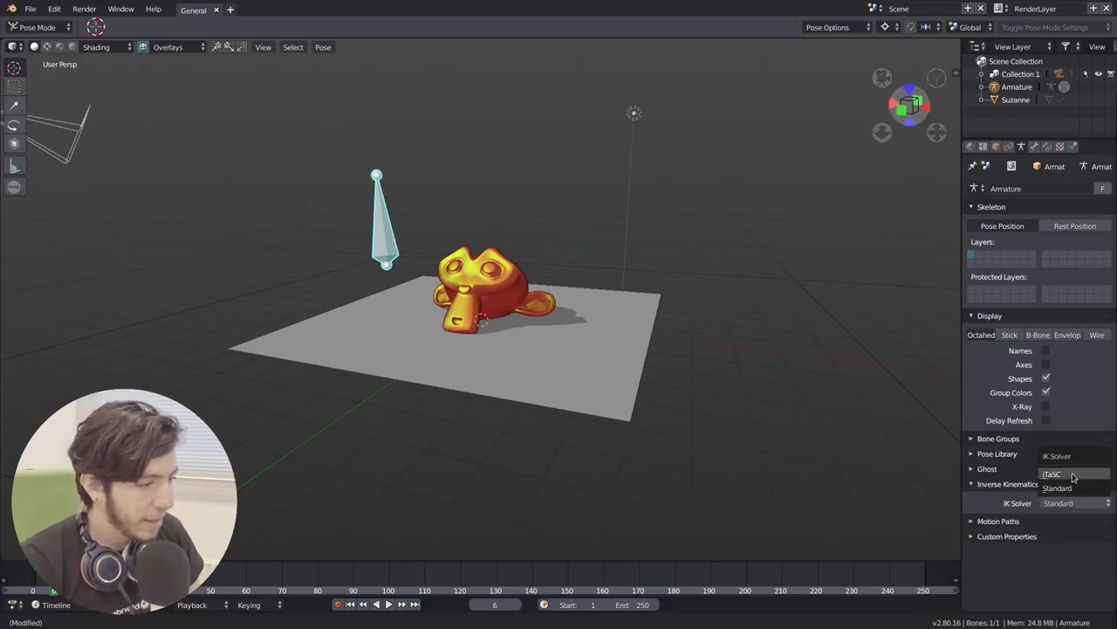
click(1056, 474)
click(1074, 564)
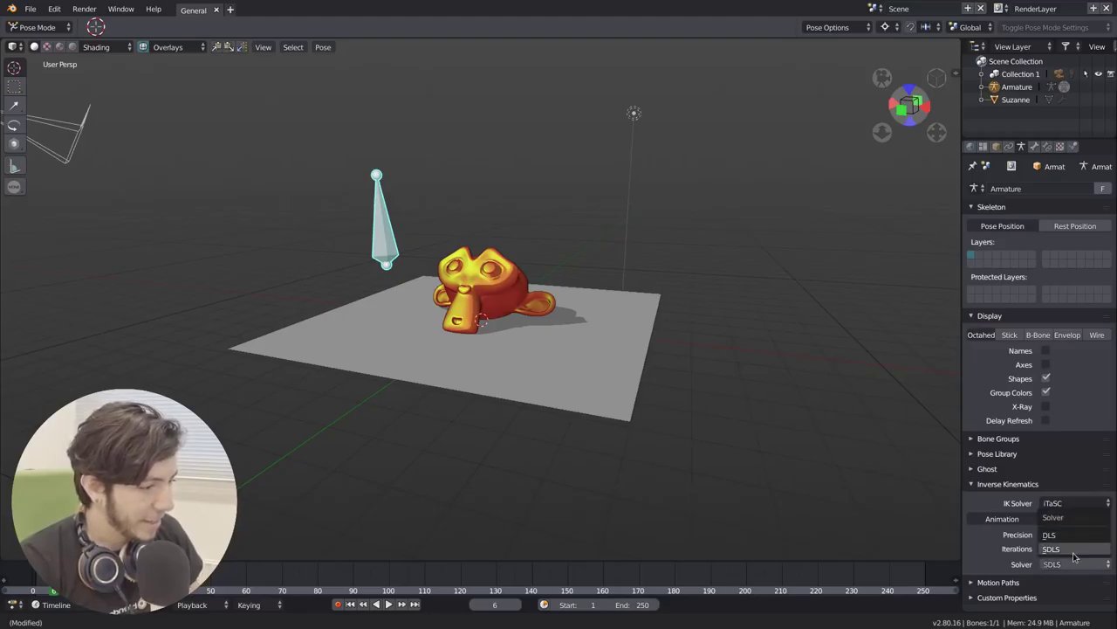
click(1074, 564)
click(1068, 534)
scroll(1062, 554, down, 1)
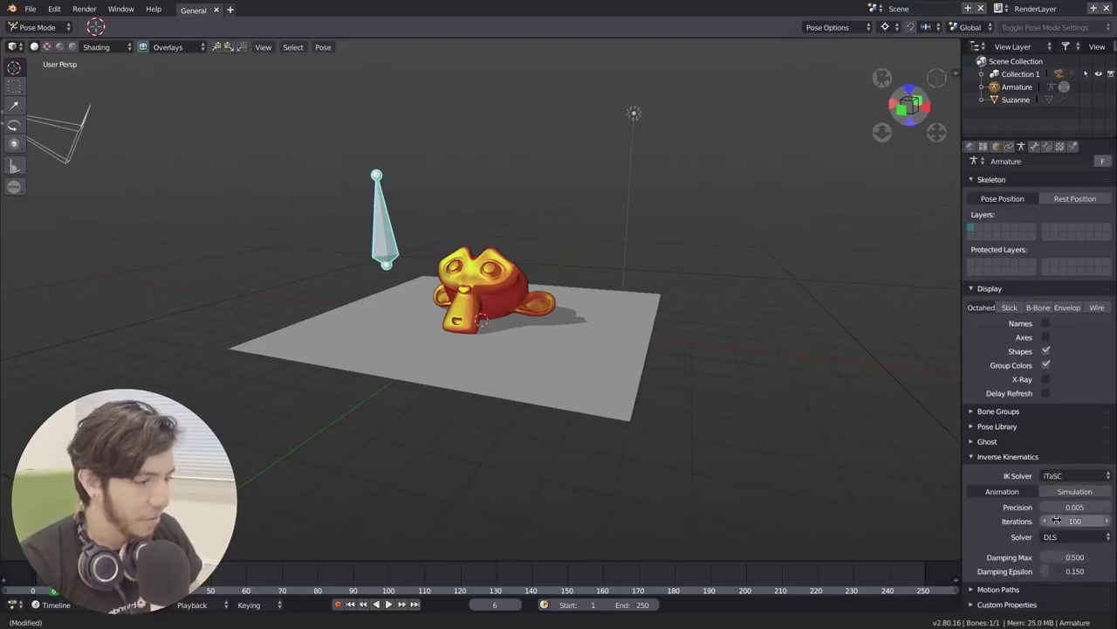
Switch iTaSC to Simulation mode with the SDLS solver type, then collapse the panel.
click(1070, 476)
click(1073, 491)
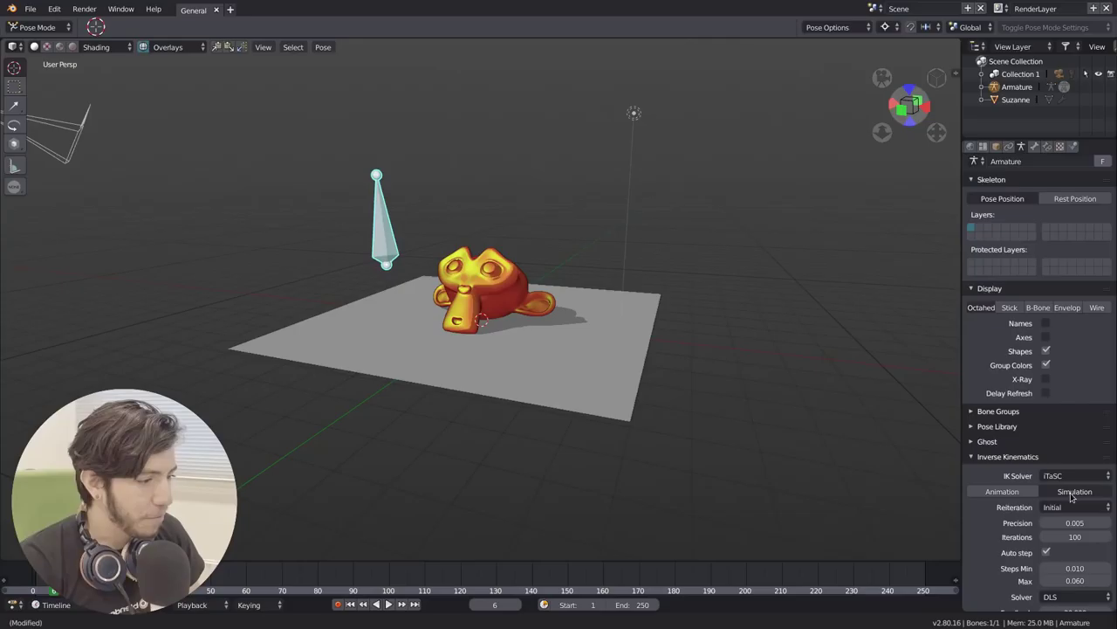
scroll(1065, 507, down, 4)
click(1067, 508)
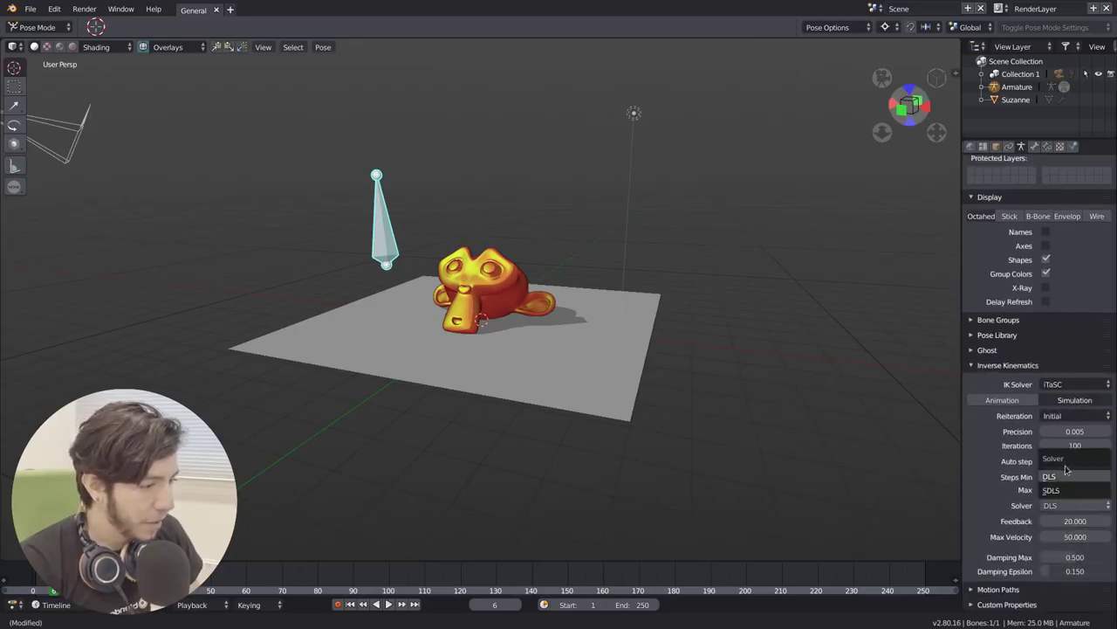
click(1069, 477)
click(1067, 507)
click(1069, 489)
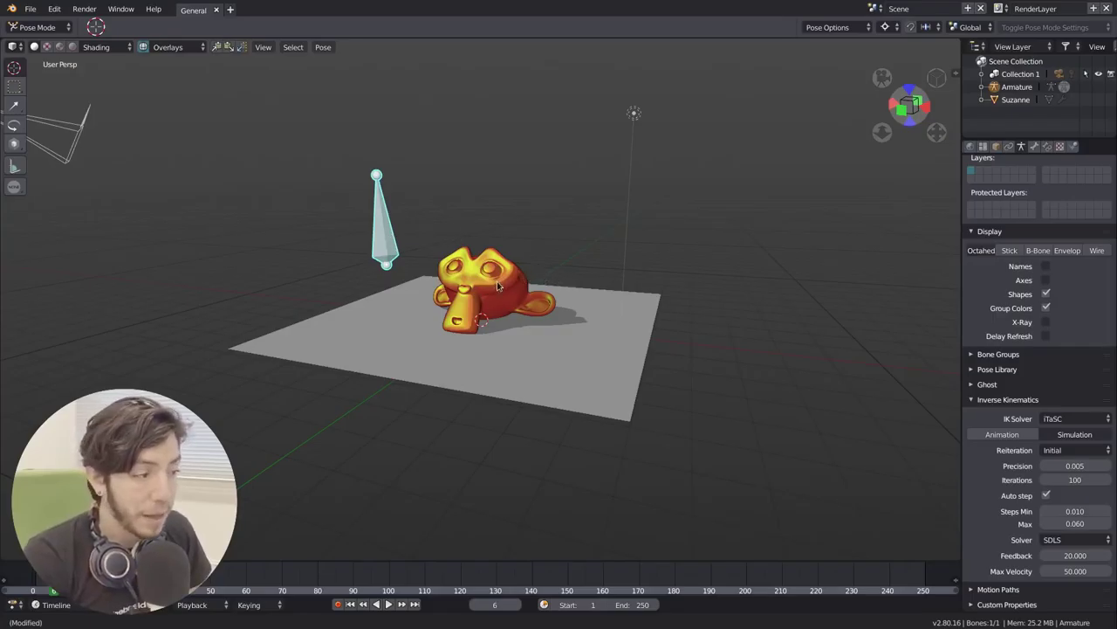
click(1008, 400)
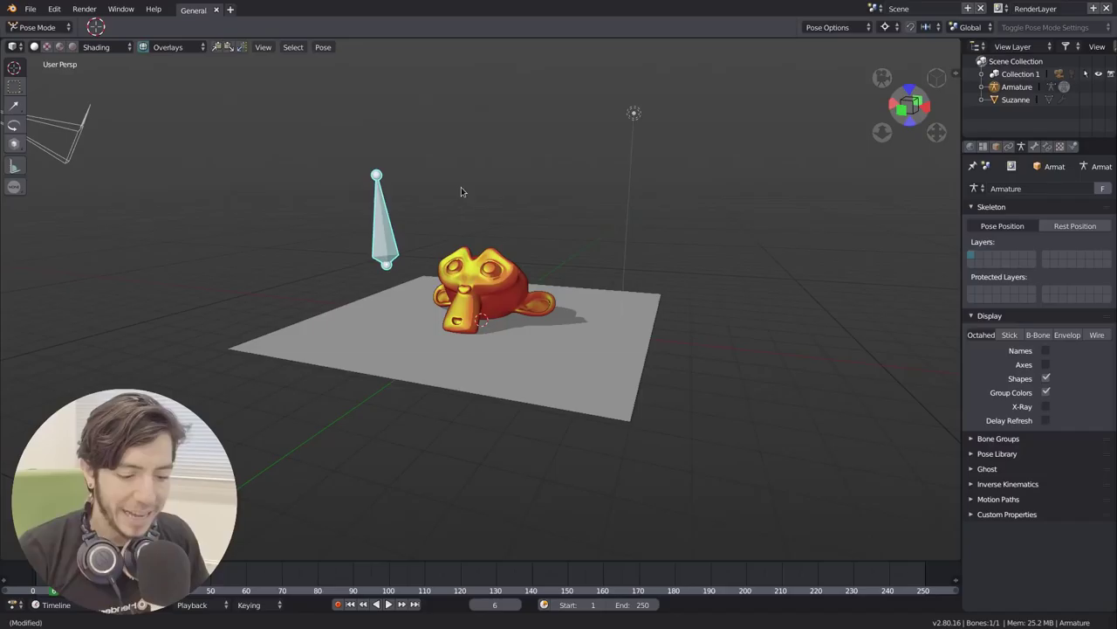
Keyframe the bone's location at frame 6 and play forward to frame 63.
key(i)
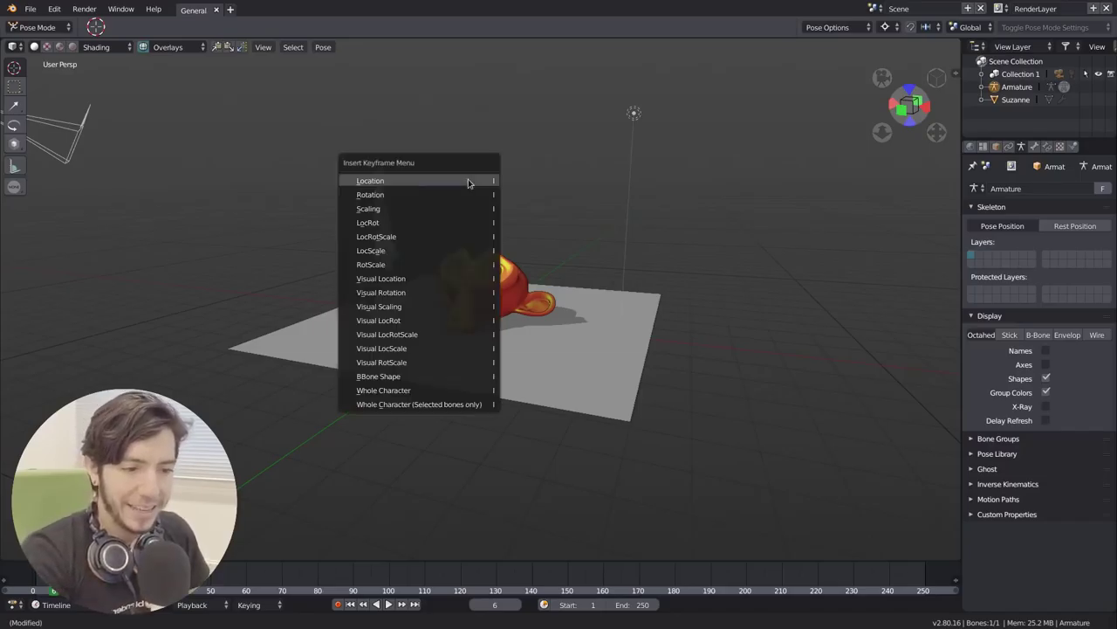
click(416, 180)
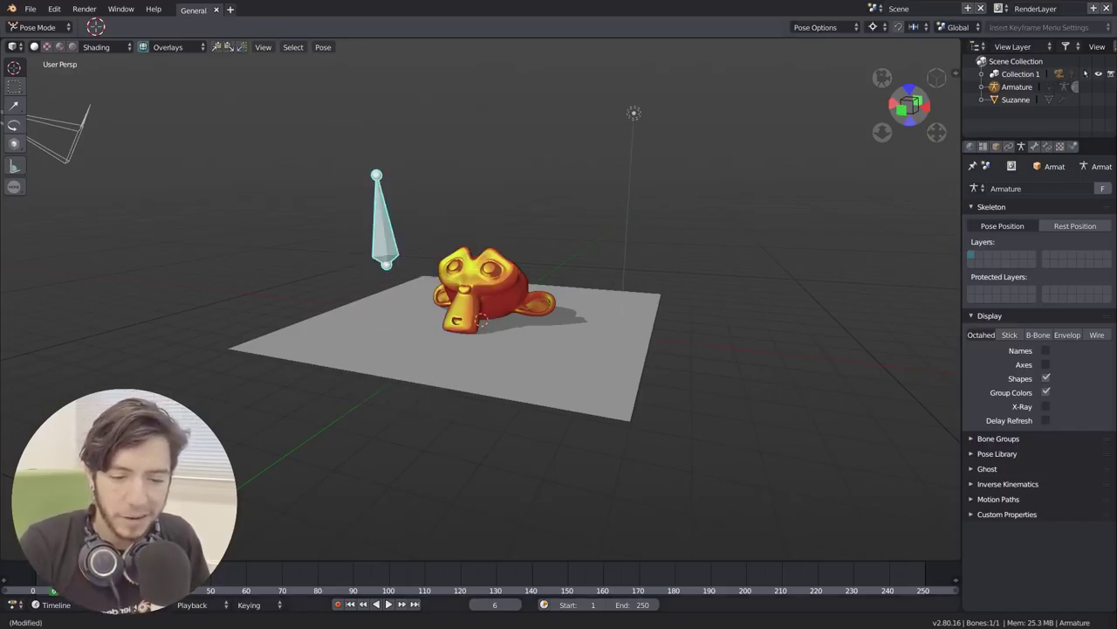
key(space)
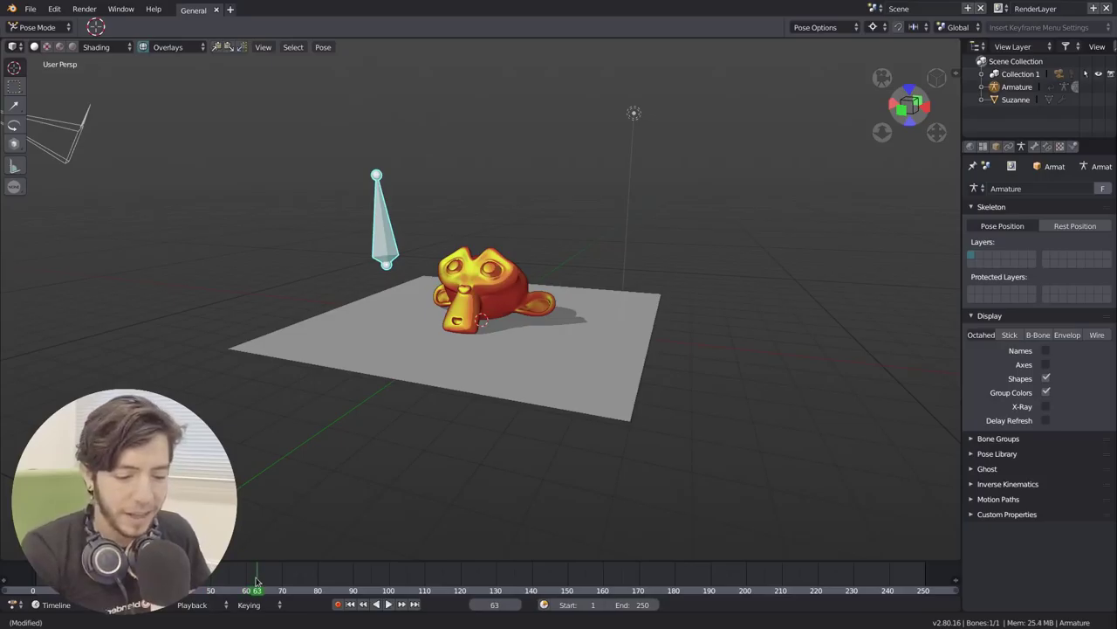
key(space)
Move the bone to the upper right, keyframe its location at frame 63, and replay.
key(g)
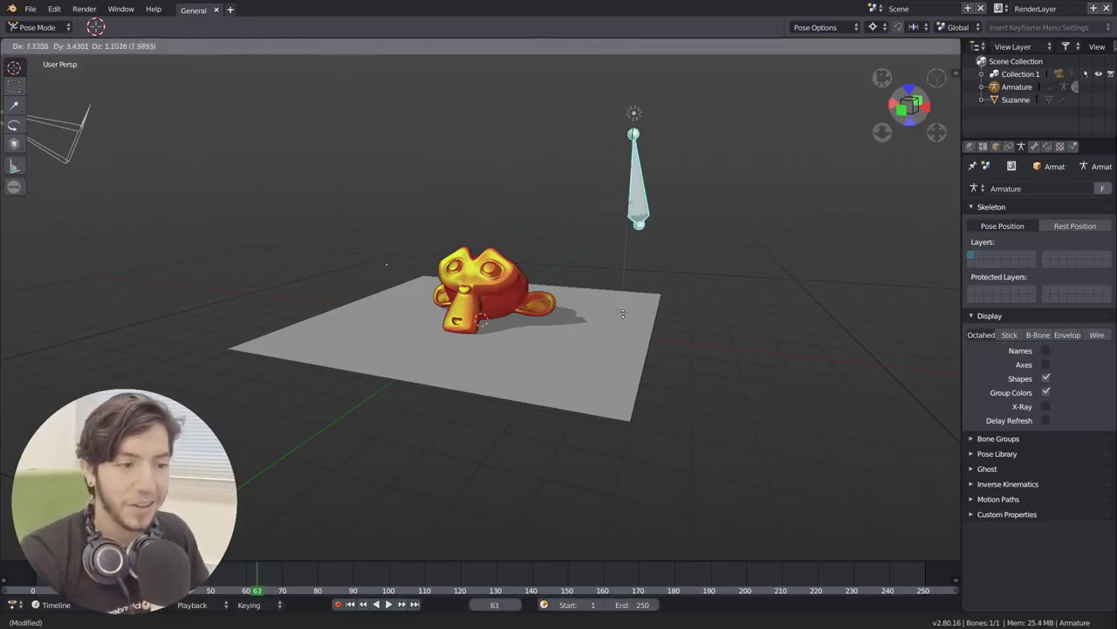
click(689, 297)
key(i)
click(691, 297)
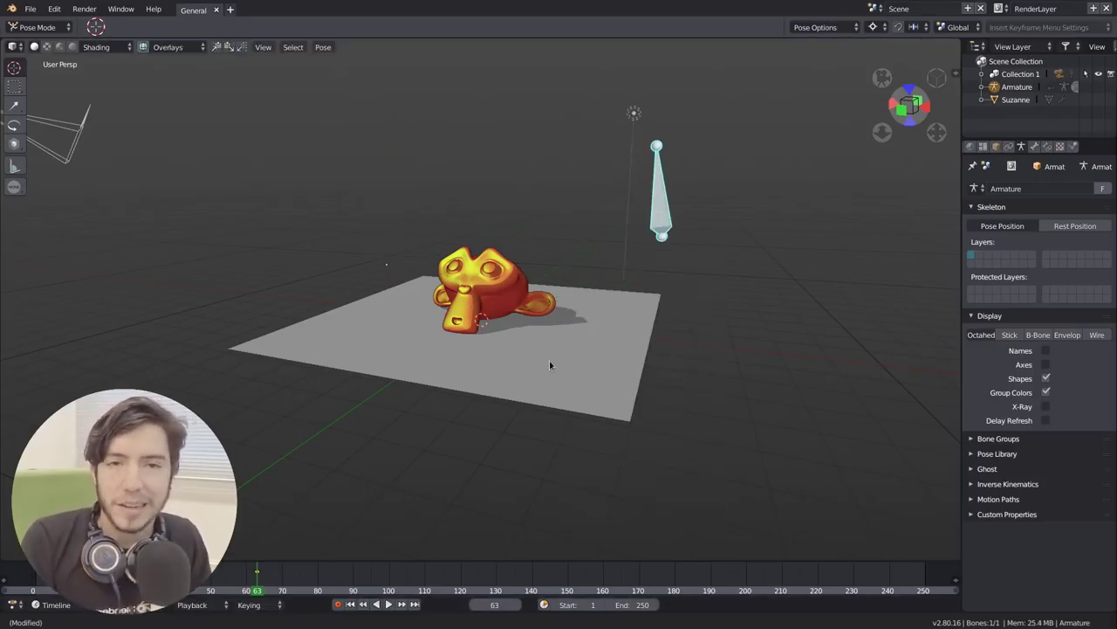
key(space)
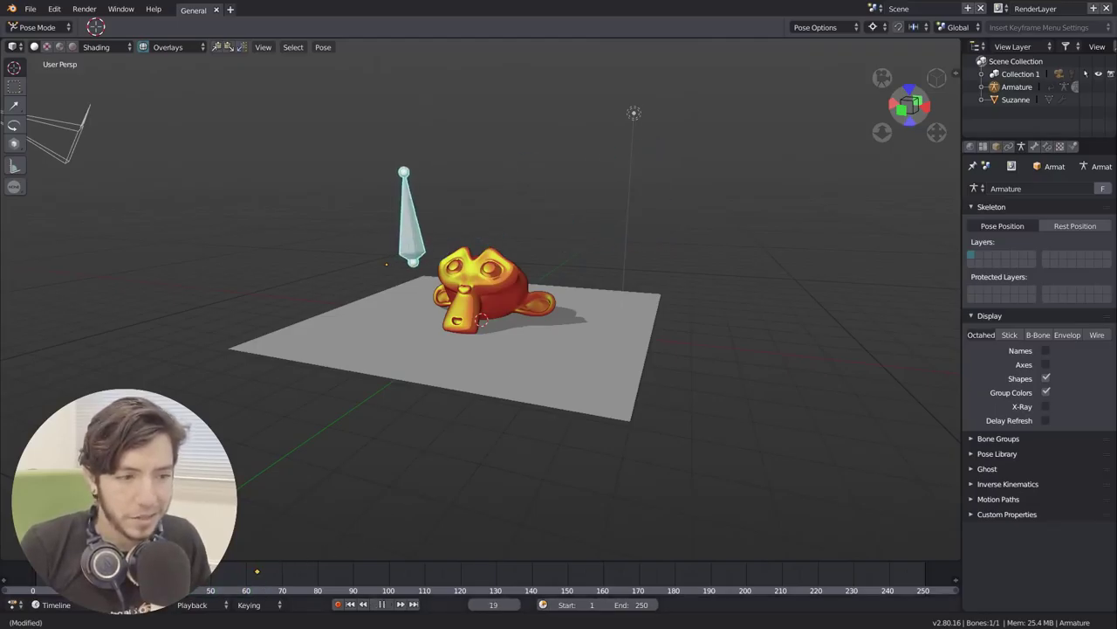
key(space)
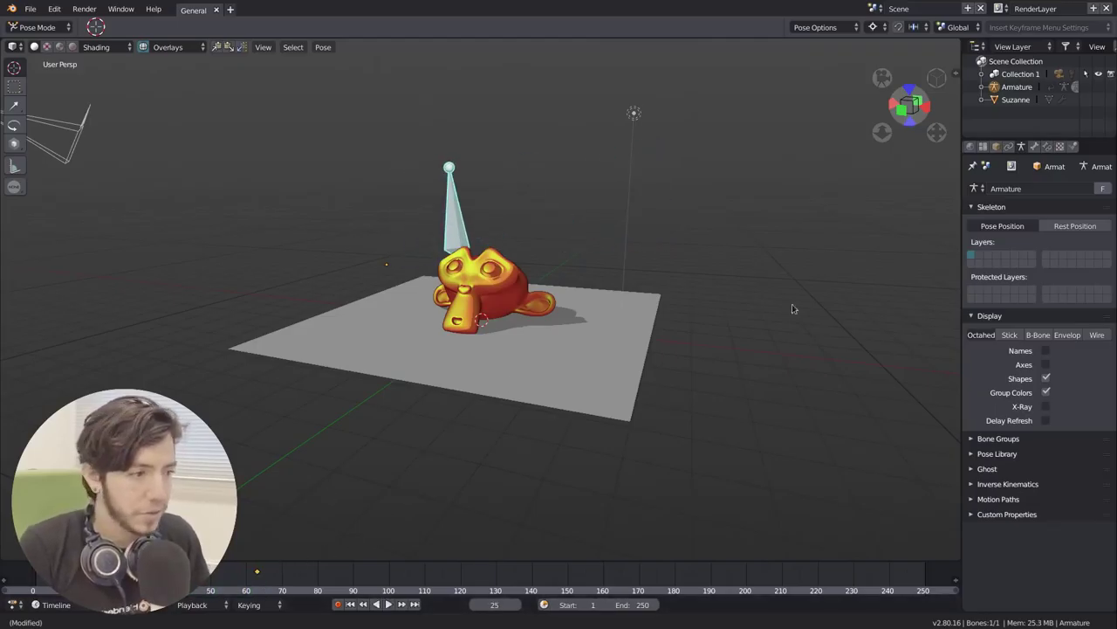
click(1019, 499)
Calculate the bone's motion path and play the animation, stopping at frame 48.
click(1069, 567)
click(1073, 573)
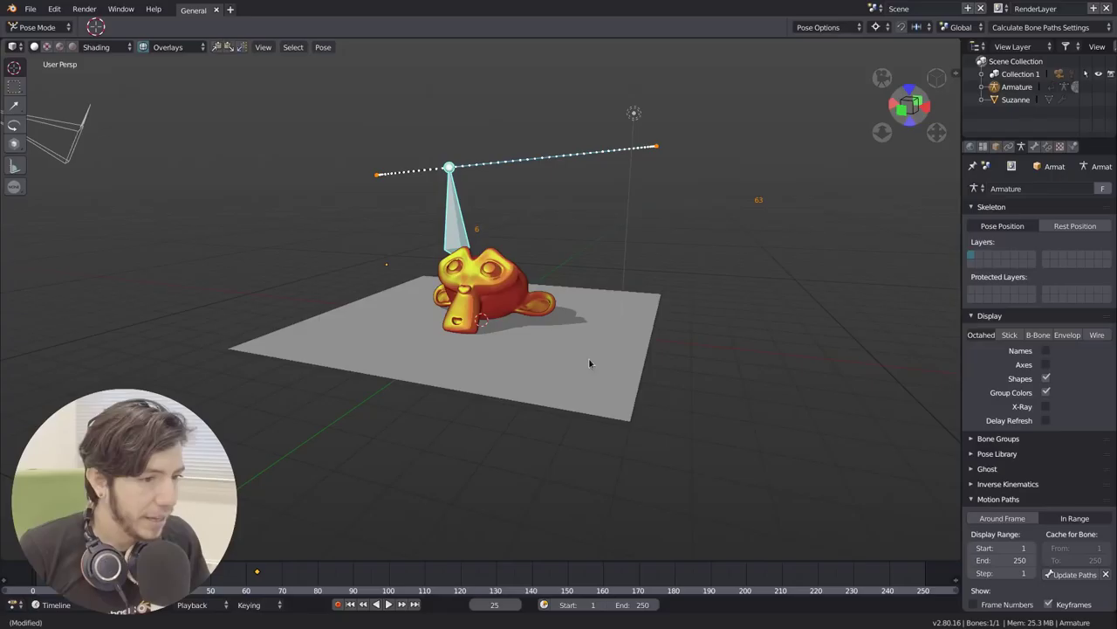
key(Right)
key(Right)
key(Right)
key(Right)
middle_drag(541, 366, 432, 407)
key(space)
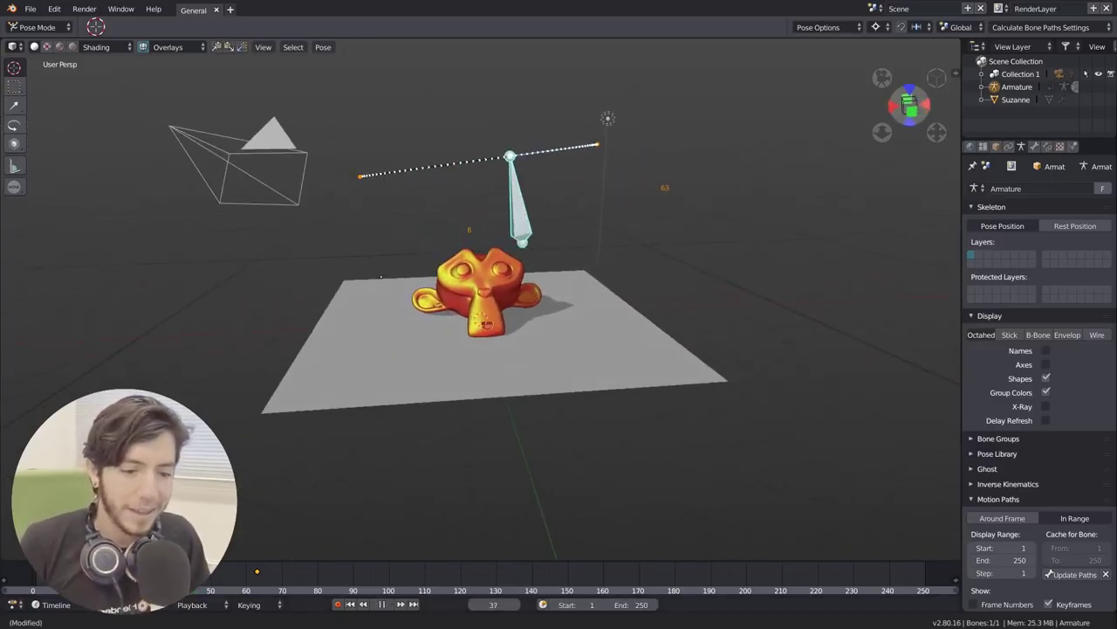
key(space)
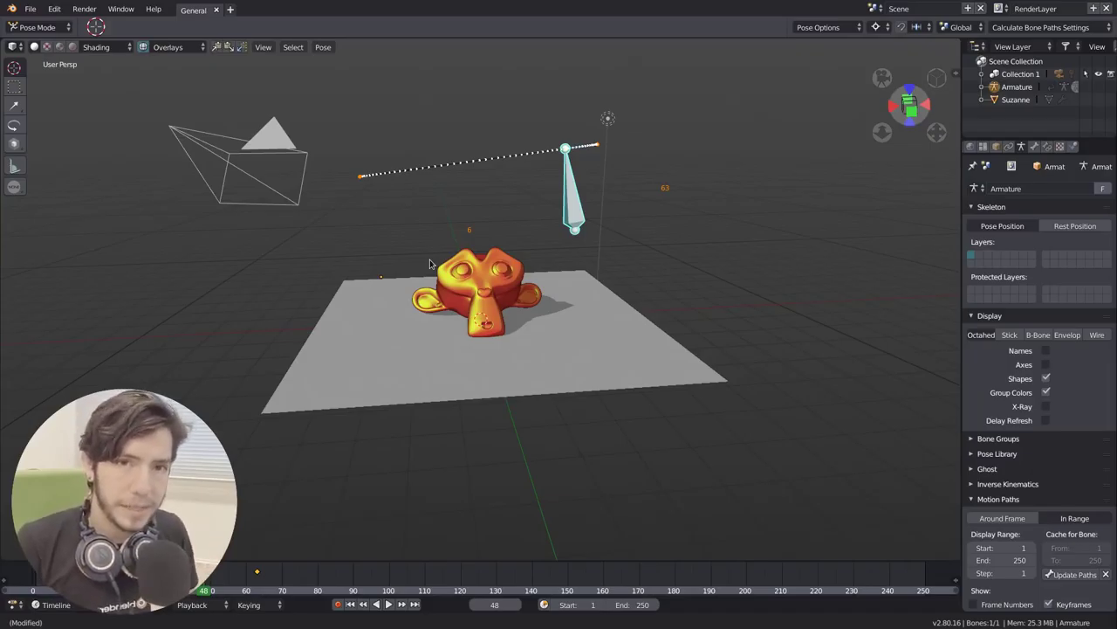
Deselect and reselect the bone, then switch the armature into Edit Mode.
key(alt+a)
key(a)
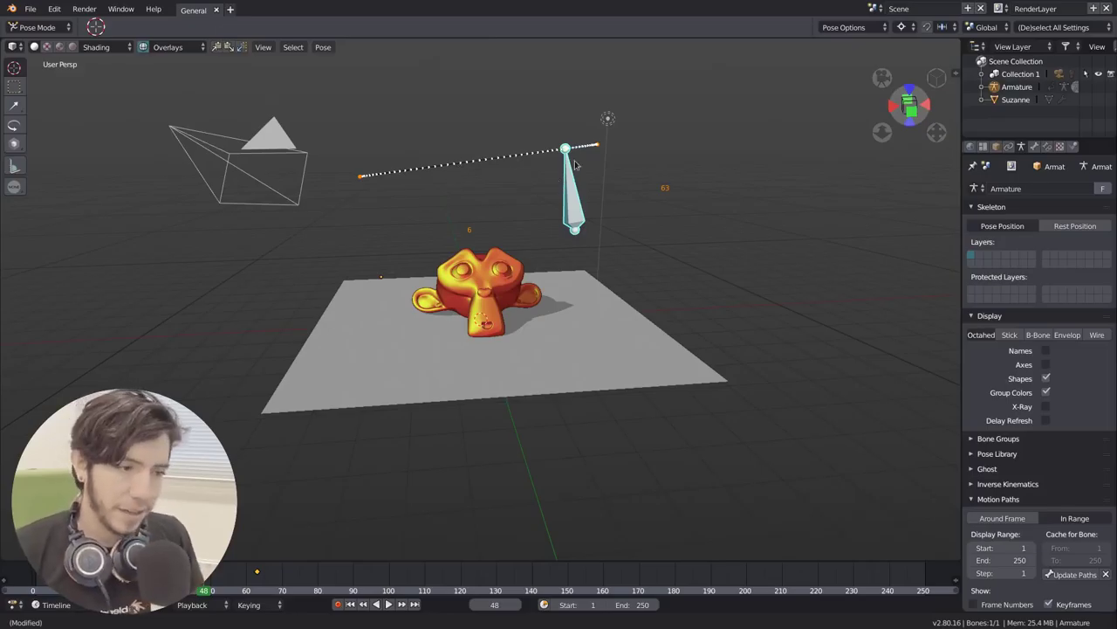
scroll(698, 150, down, 3)
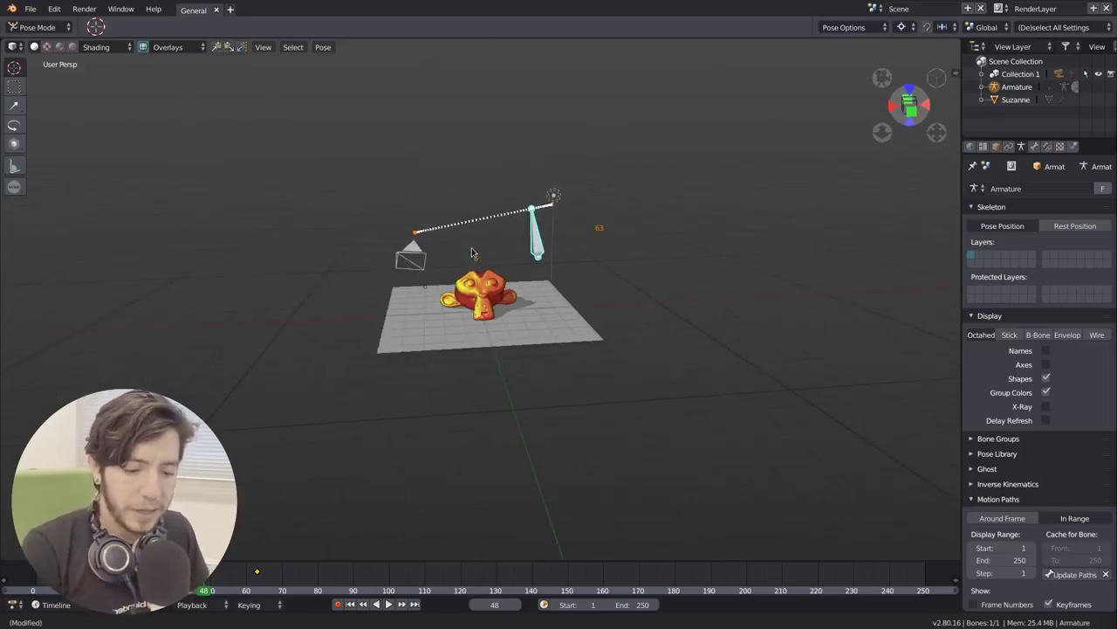
key(Tab)
key(Tab)
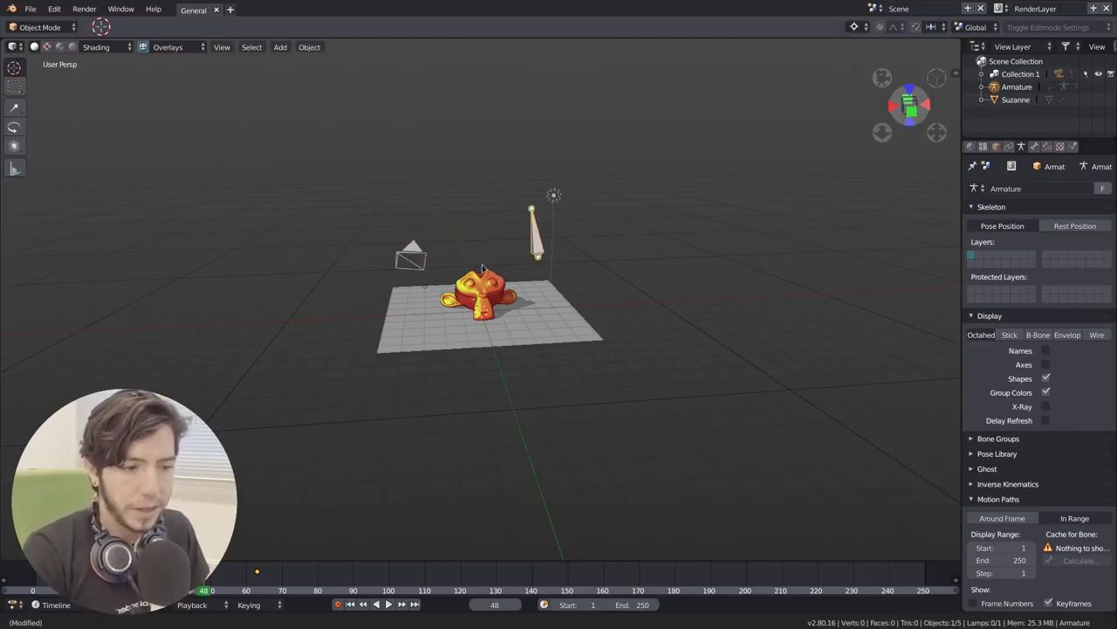
Return the armature to Object Mode and select the lamp.
click(494, 288)
middle_drag(547, 277, 541, 282)
scroll(541, 282, up, 3)
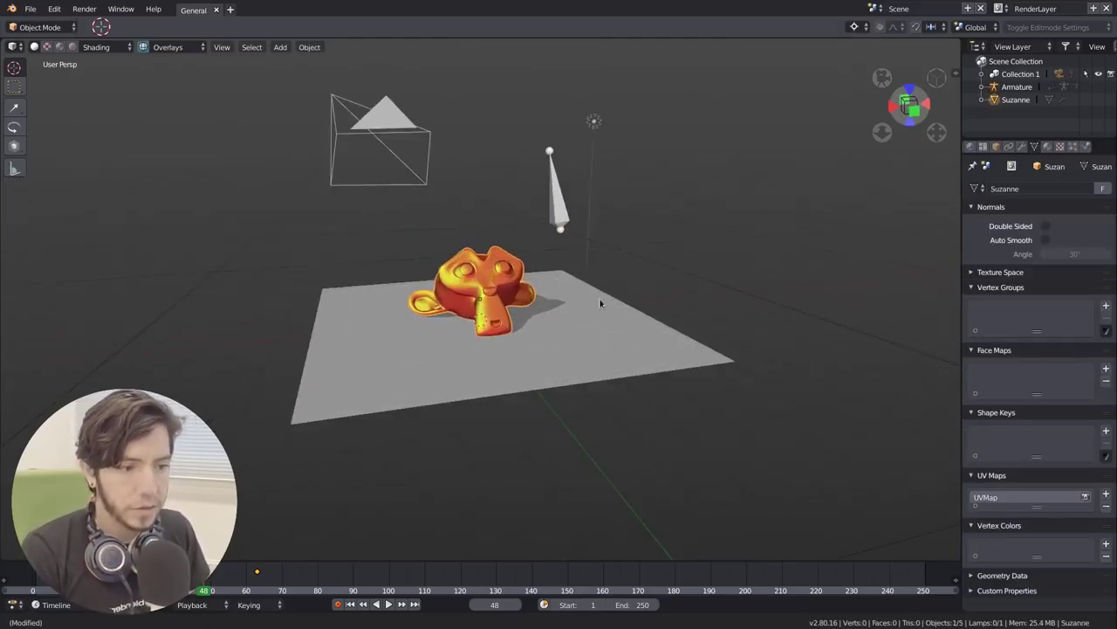
click(594, 122)
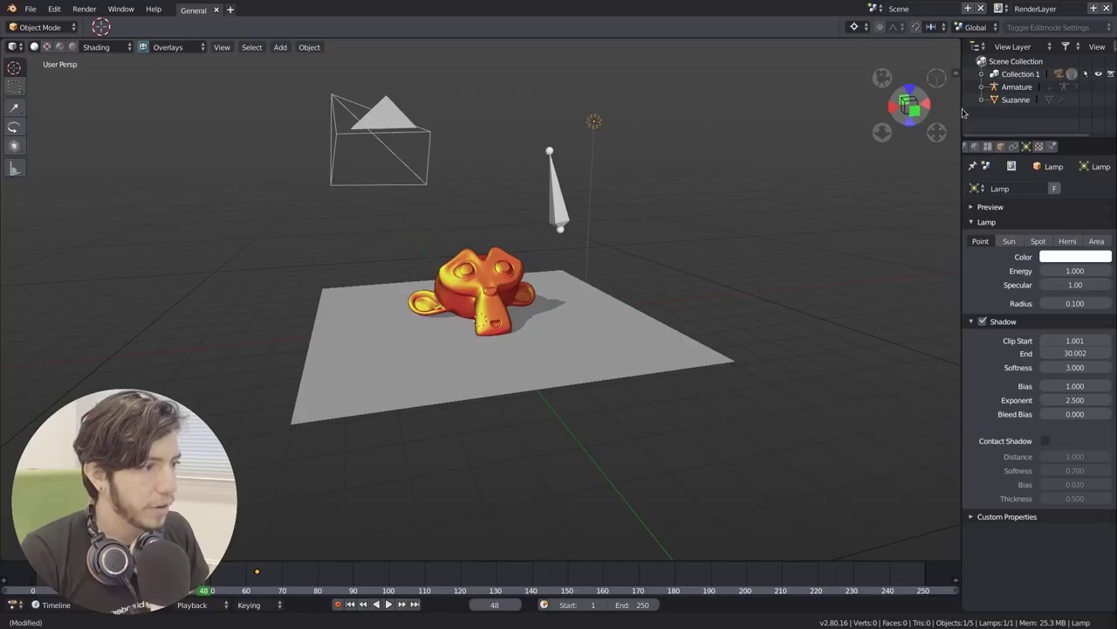
Widen and heighten the outliner, expanding Collection 1 to list Camera, Lamp and Plane.
drag(962, 111, 879, 96)
click(896, 75)
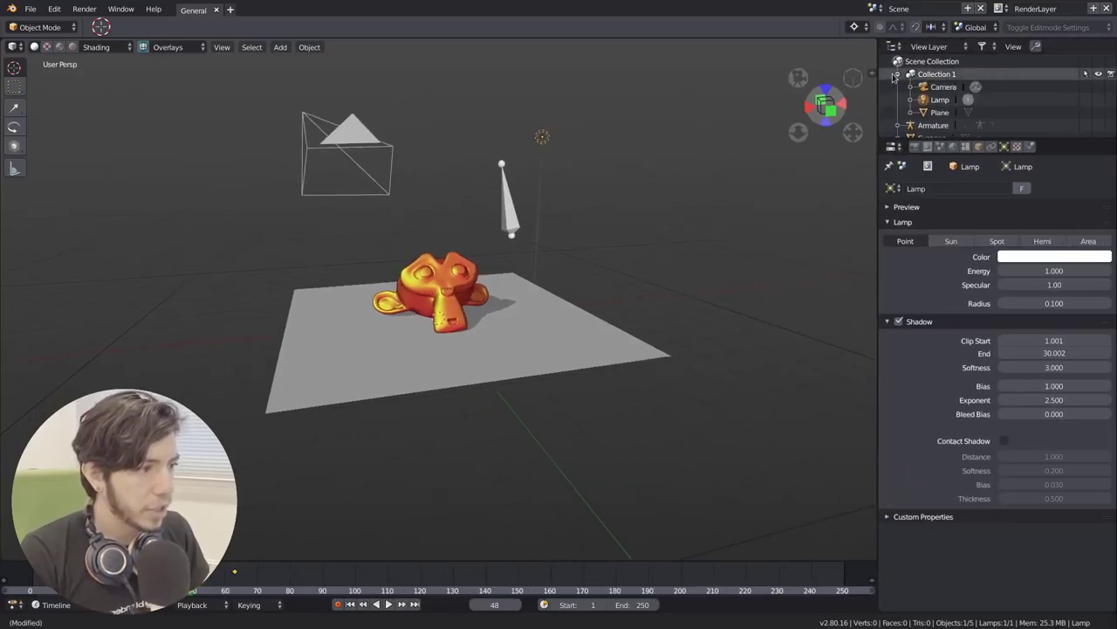
drag(948, 108, 948, 343)
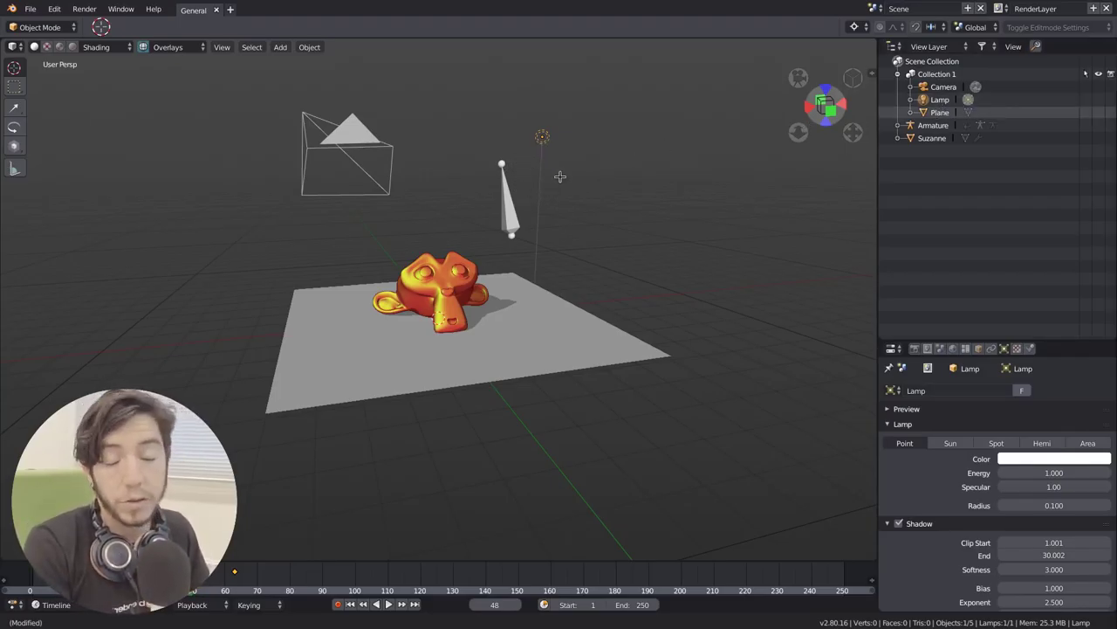
key(m)
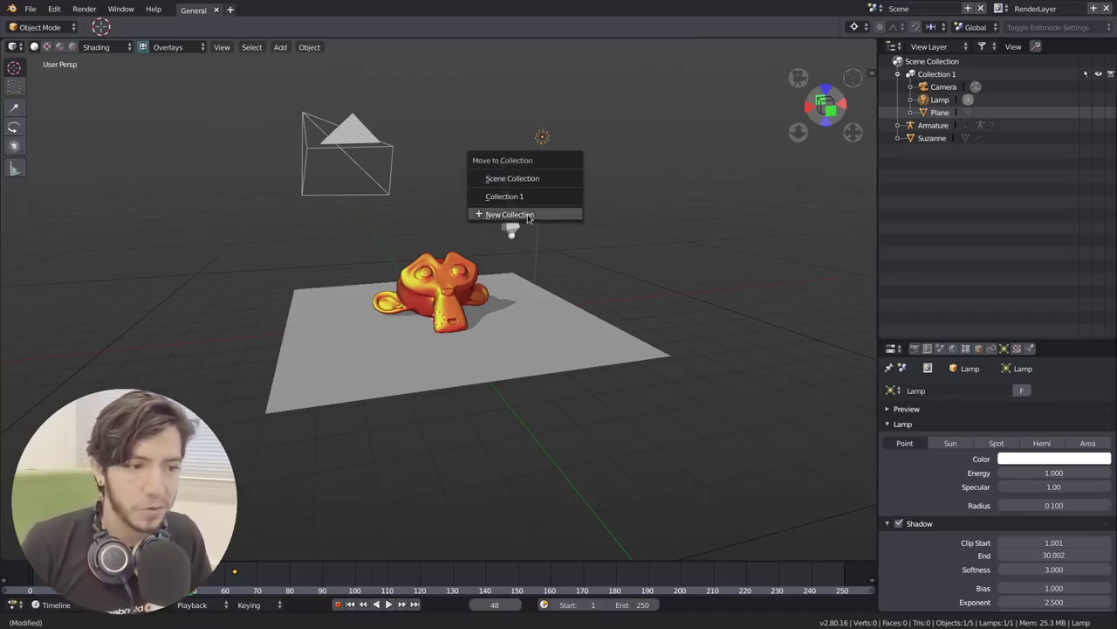
Create a collection named 'This is my new collection' and move the lamp into it.
click(527, 215)
click(541, 206)
text(T)
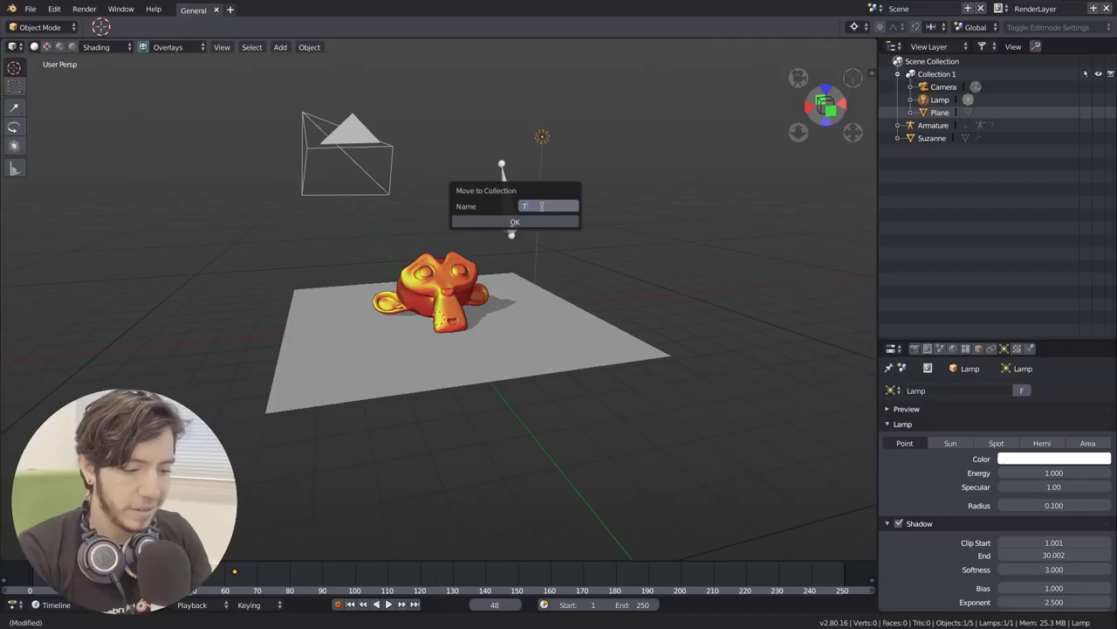
text(his is my new collectio)
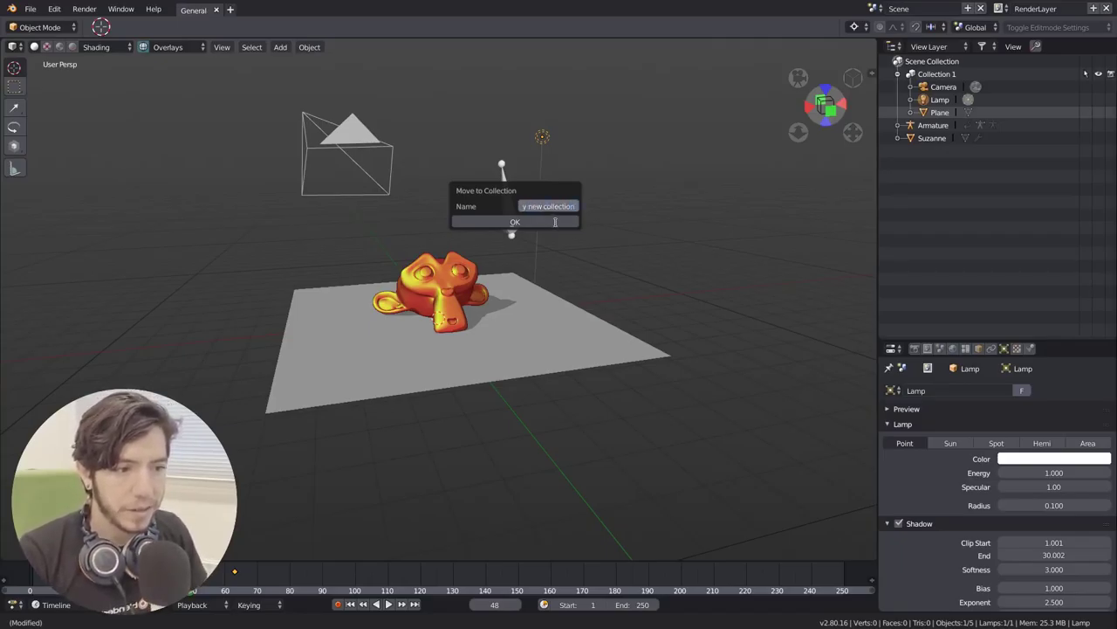
text(n)
click(555, 222)
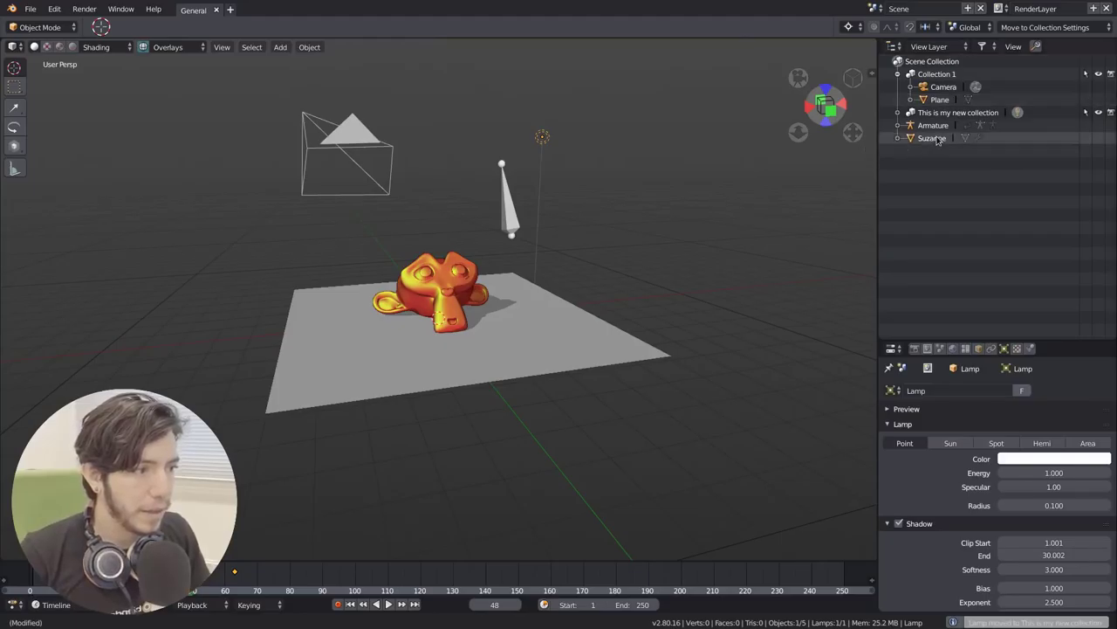
Link Suzanne into 'This is my new collection' alongside the Lamp and check its contents.
click(937, 139)
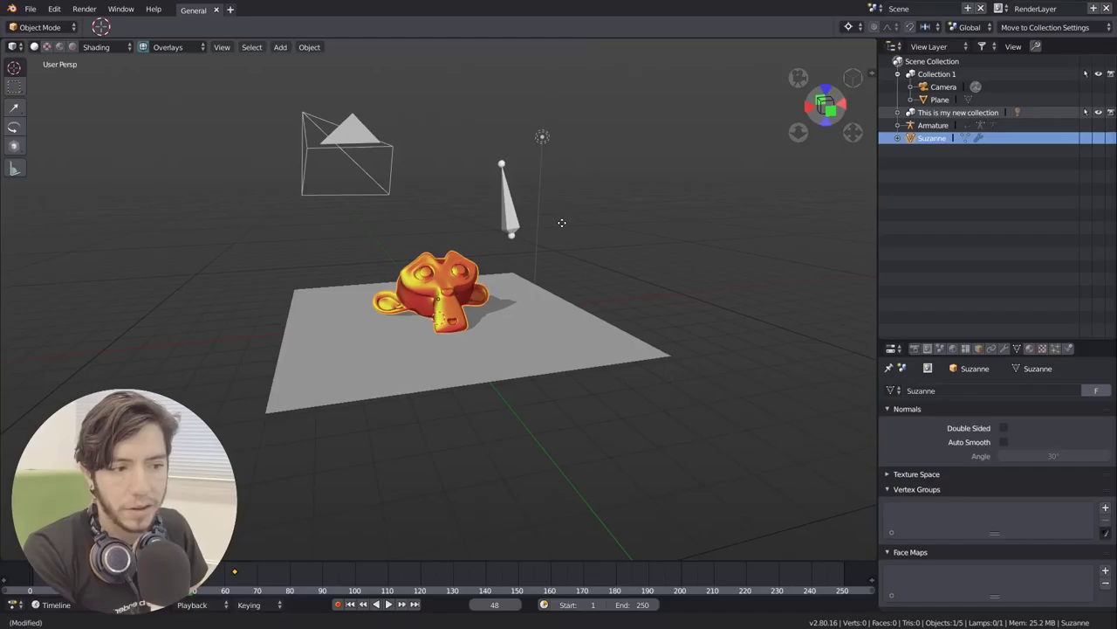
key(m)
key(Escape)
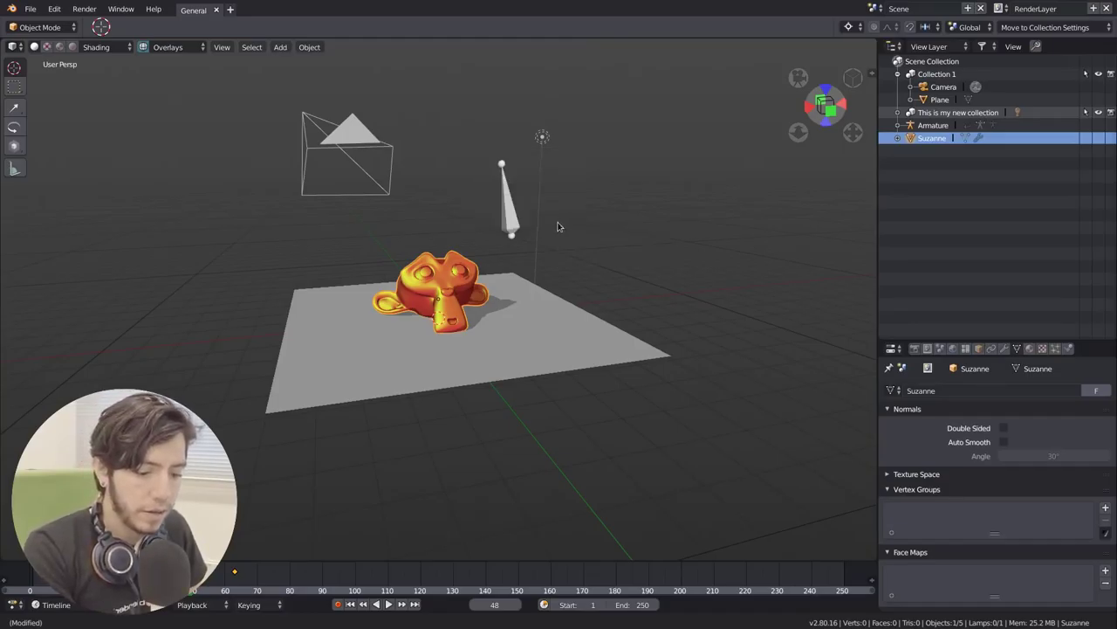
key(shift+m)
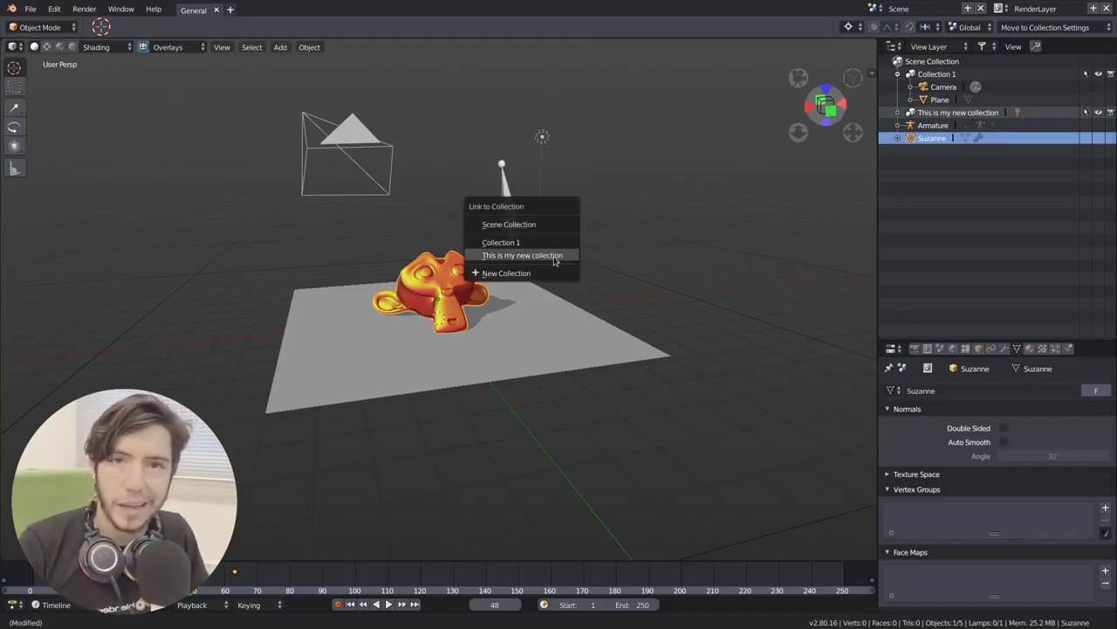
click(554, 255)
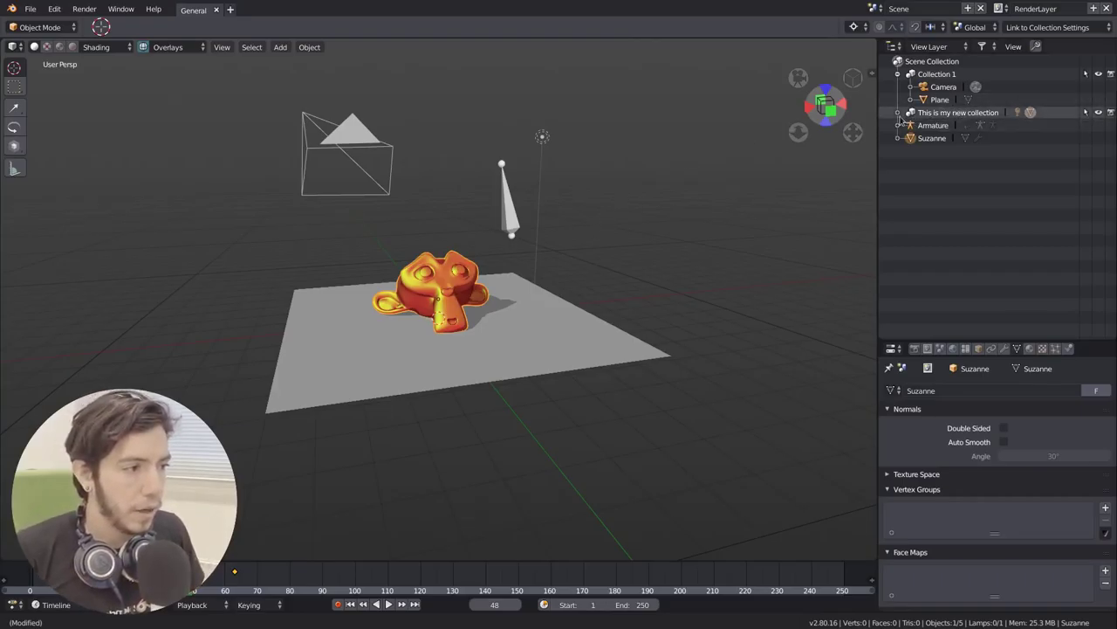
click(898, 114)
click(898, 114)
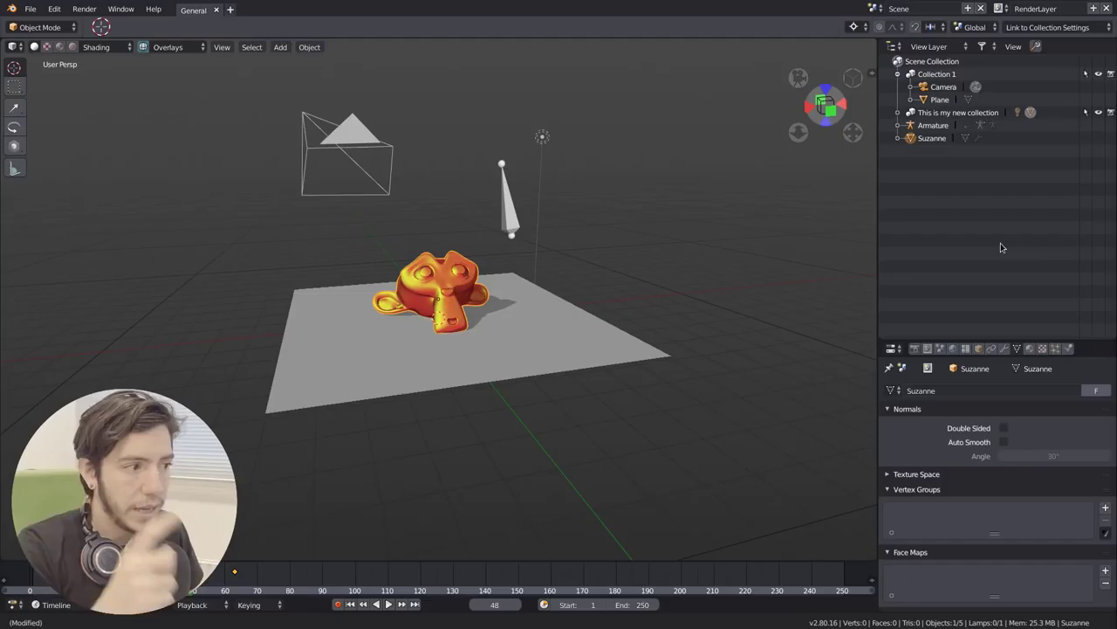
key(m)
key(Escape)
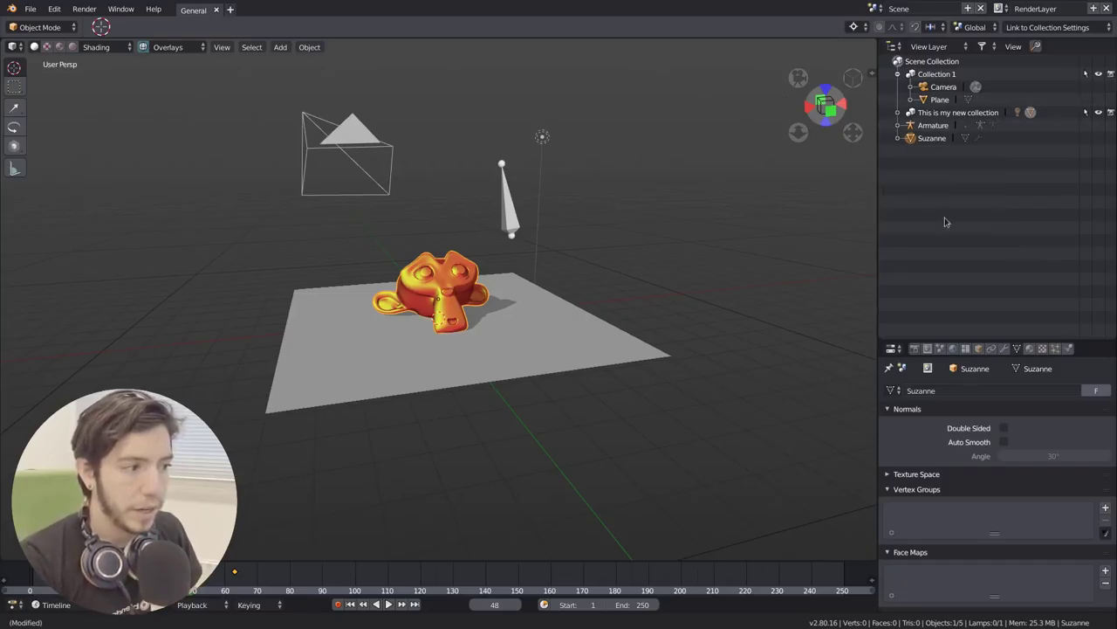
key(shift+m)
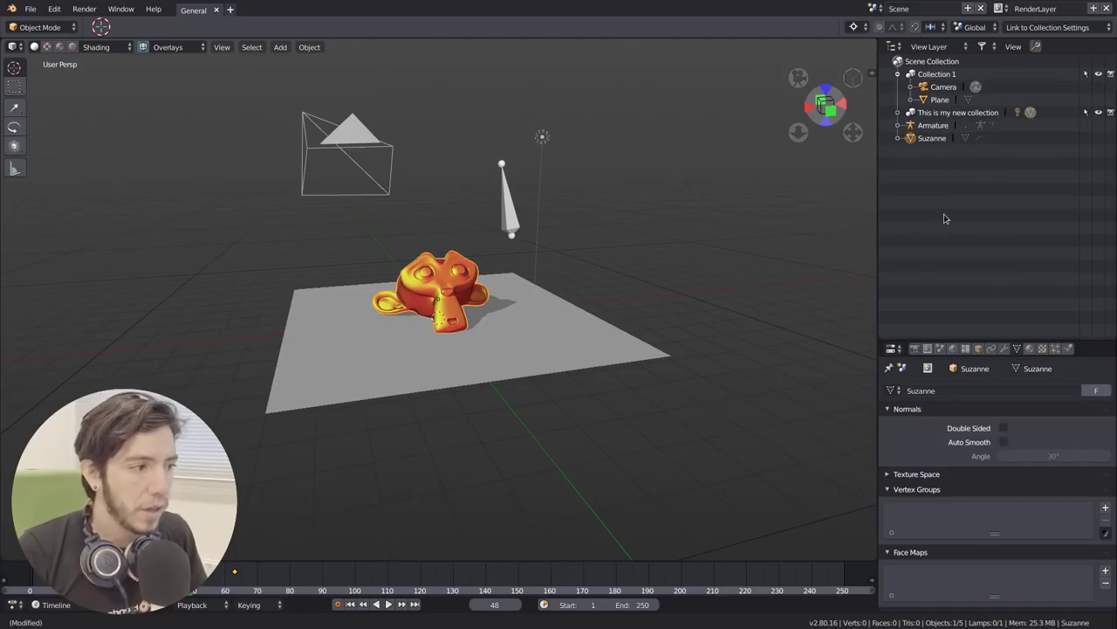
right_click(942, 207)
right_click(960, 231)
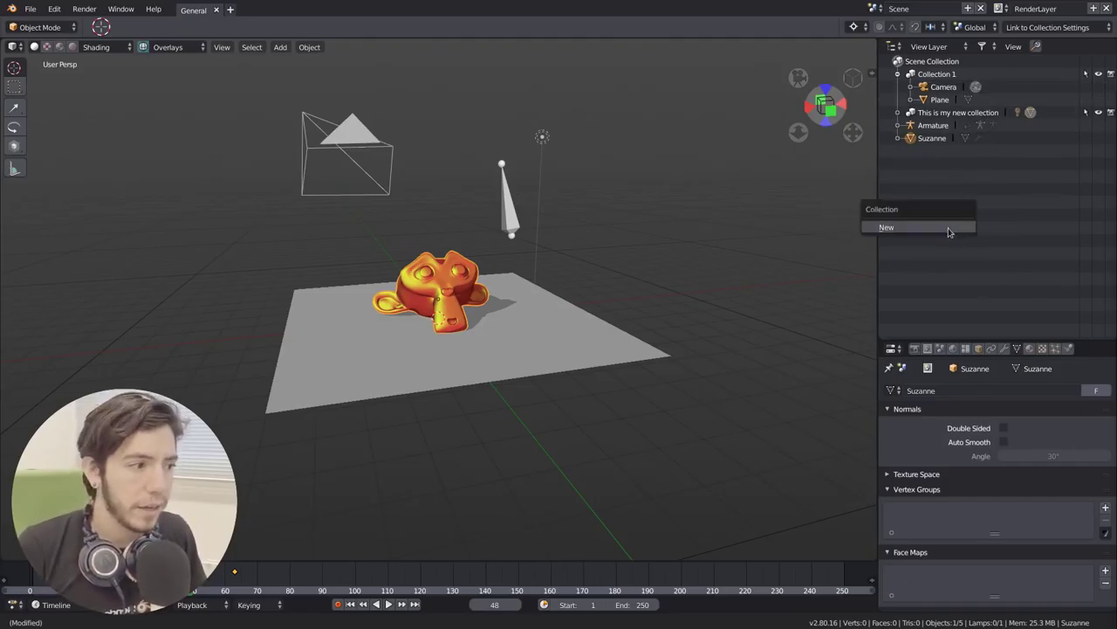
click(960, 113)
double_click(939, 126)
right_click(908, 131)
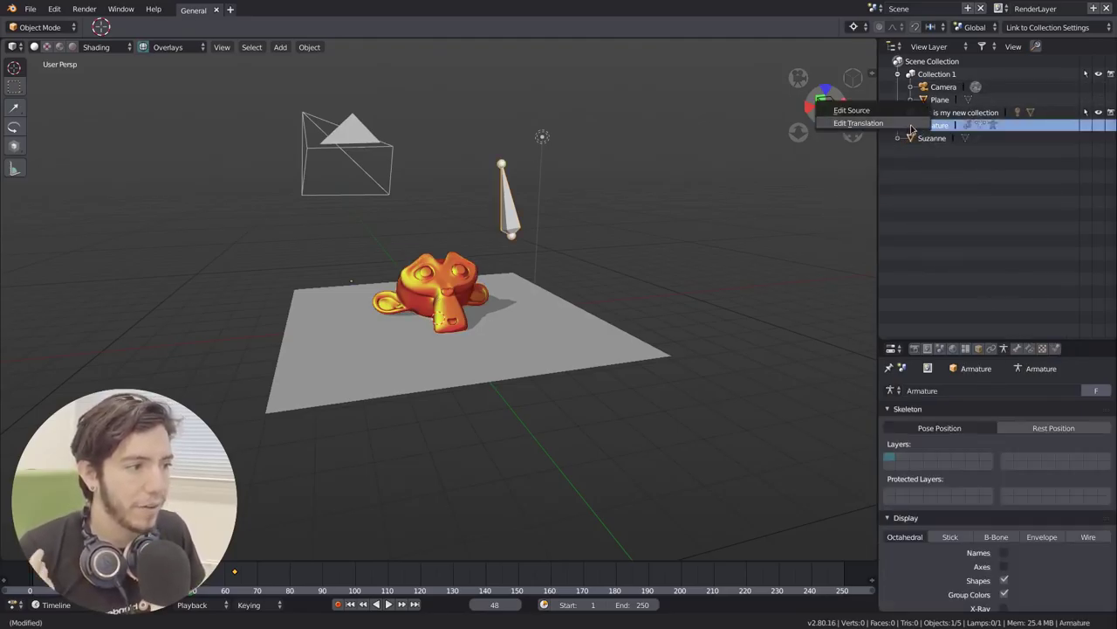
key(Escape)
click(927, 138)
right_click(923, 137)
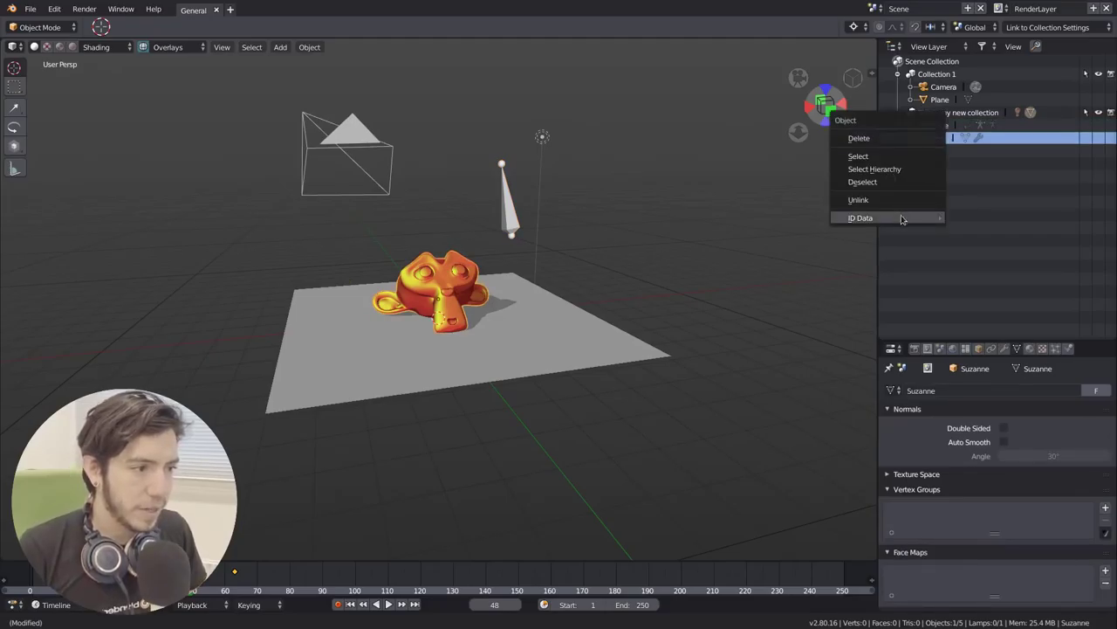
click(942, 76)
right_click(913, 78)
key(Escape)
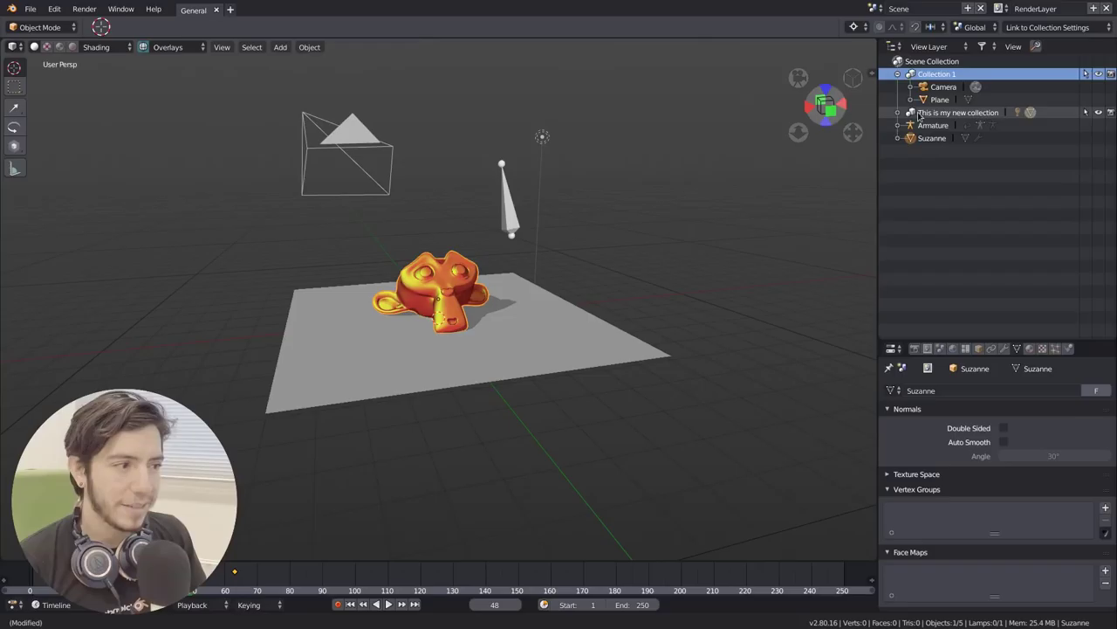
right_click(911, 115)
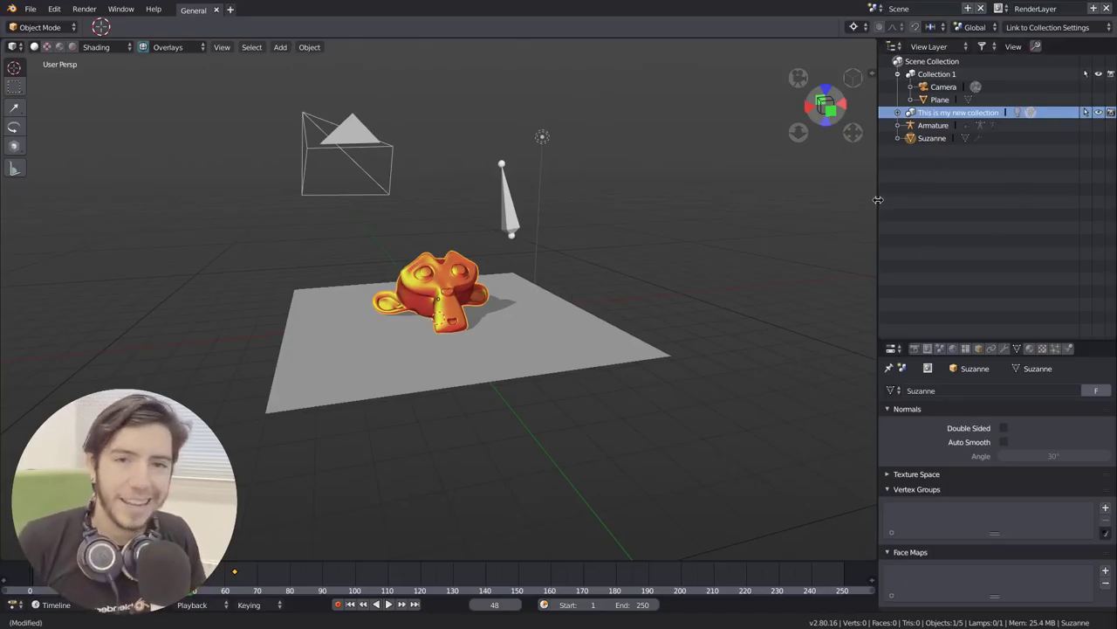
drag(878, 200, 890, 203)
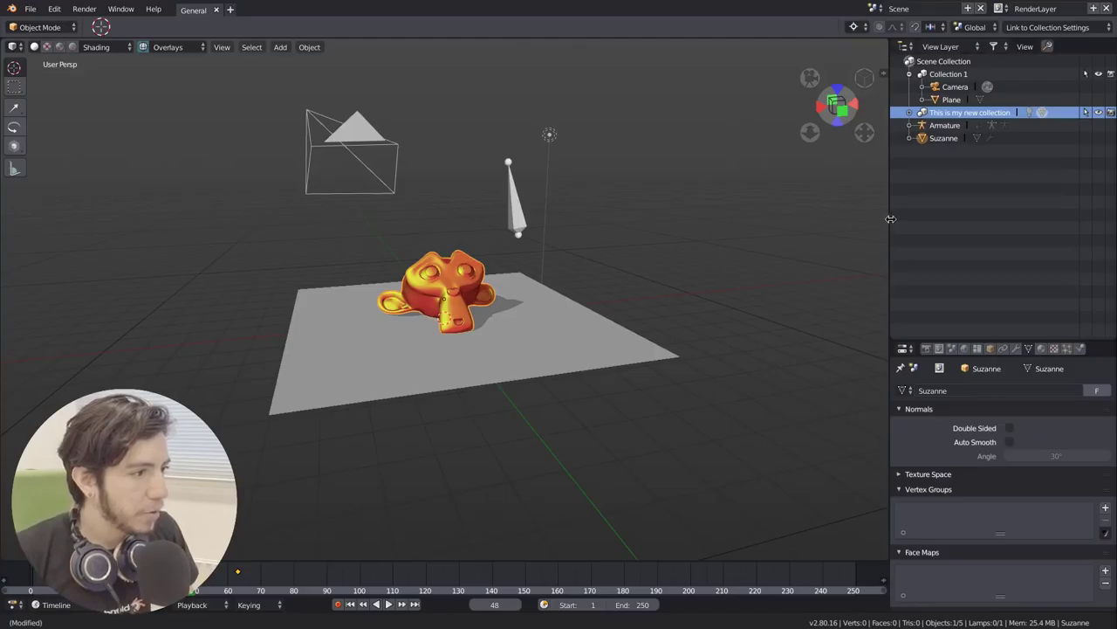
Drag the viewport border right to widen the 3D viewport, then orbit around Suzanne and the plane.
drag(891, 224, 950, 238)
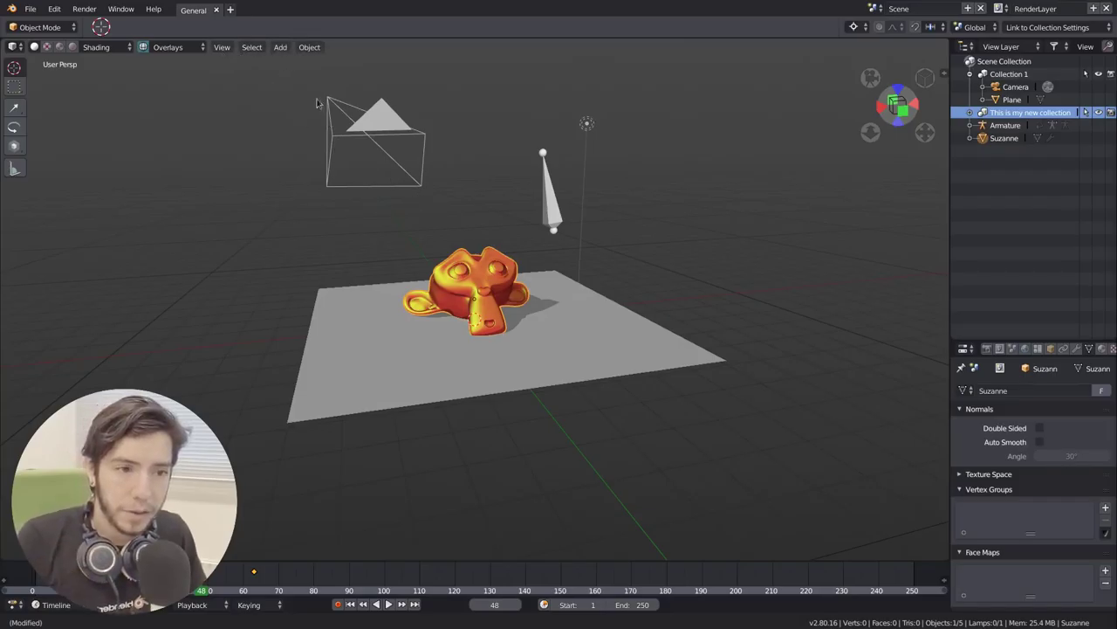
click(309, 47)
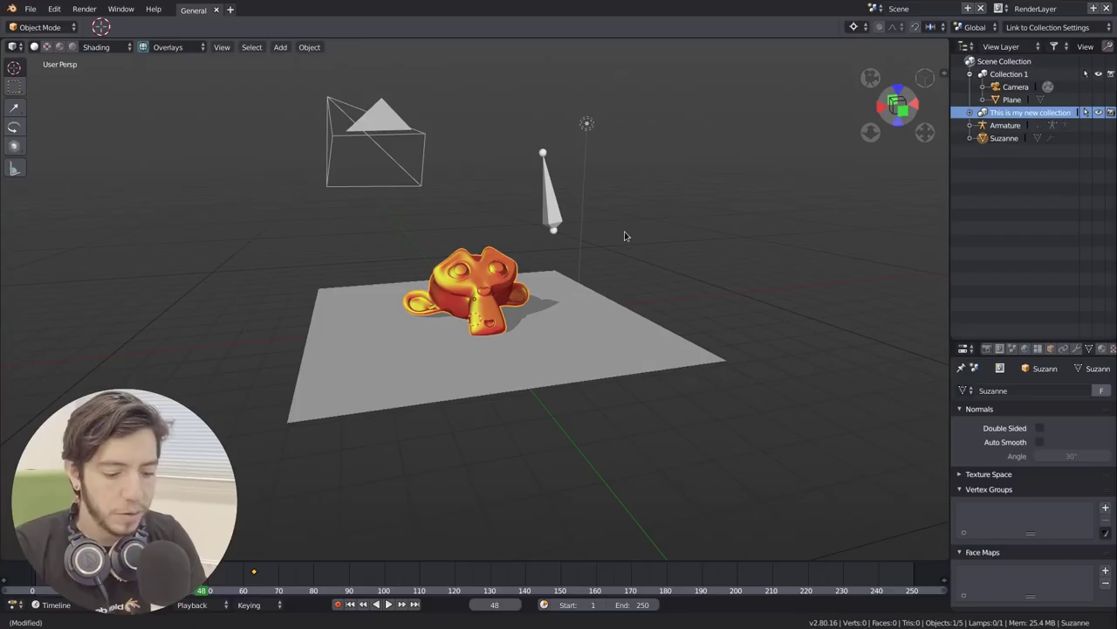
middle_drag(625, 236, 551, 292)
scroll(488, 311, up, 5)
middle_drag(487, 310, 315, 124)
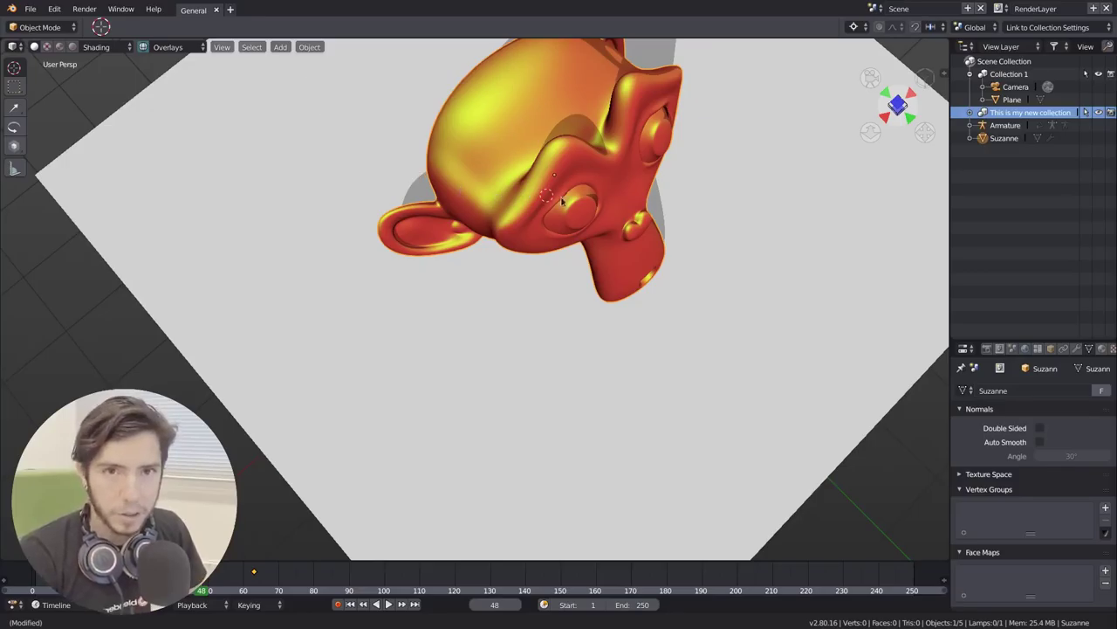
scroll(474, 158, down, 6)
middle_drag(474, 158, 444, 209)
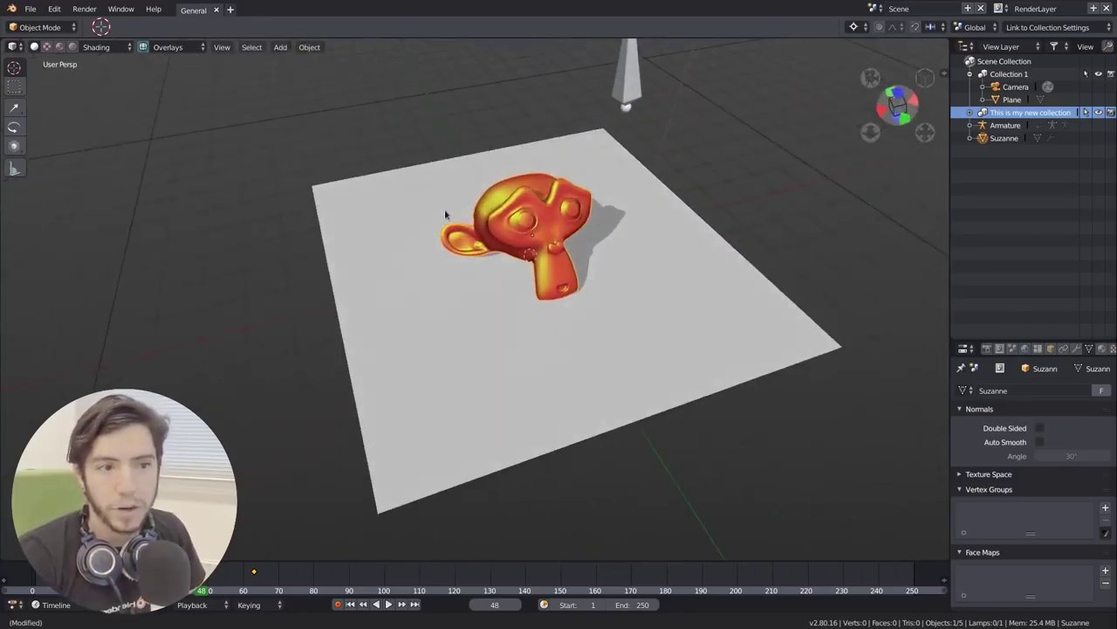
key(ctrl+alt+u)
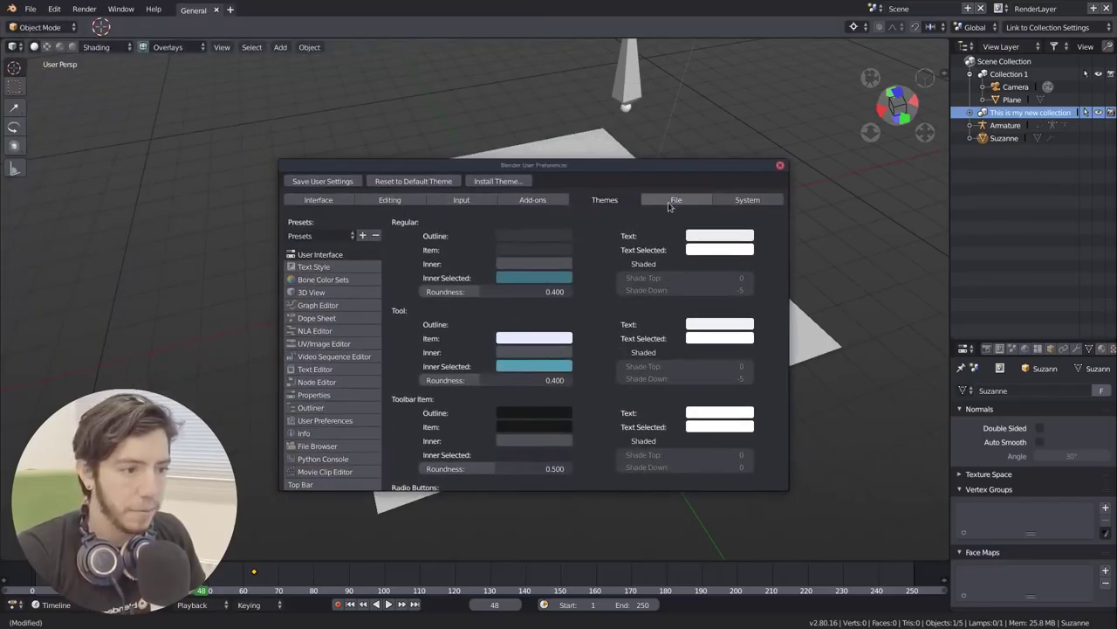
Browse the preferences and scroll the Themes User Interface list to the Pulldown Inner colour.
click(742, 201)
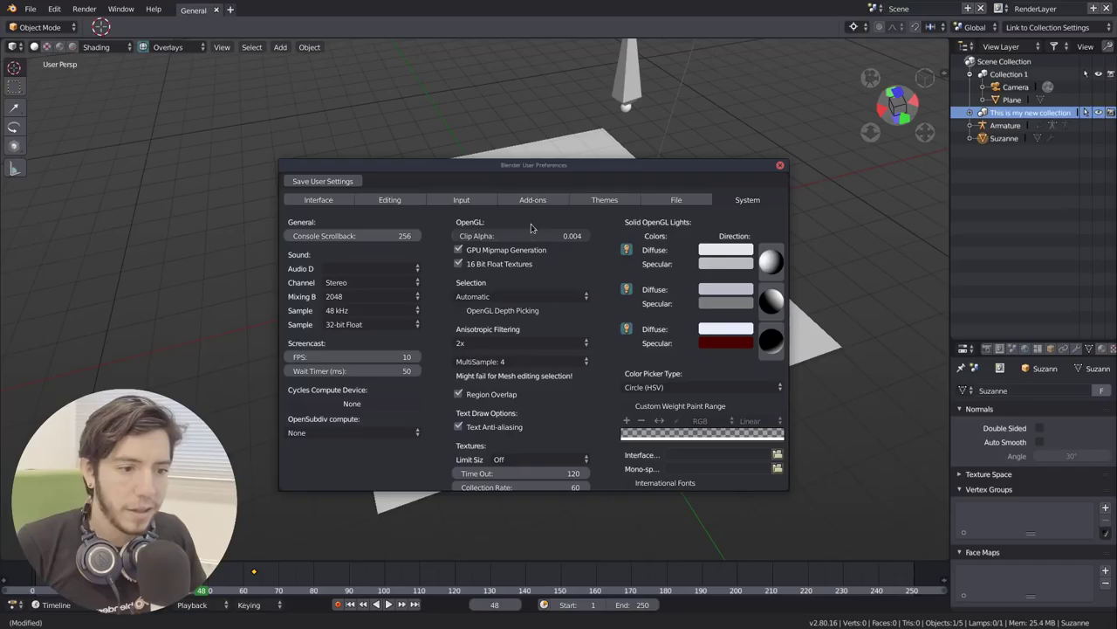
click(602, 201)
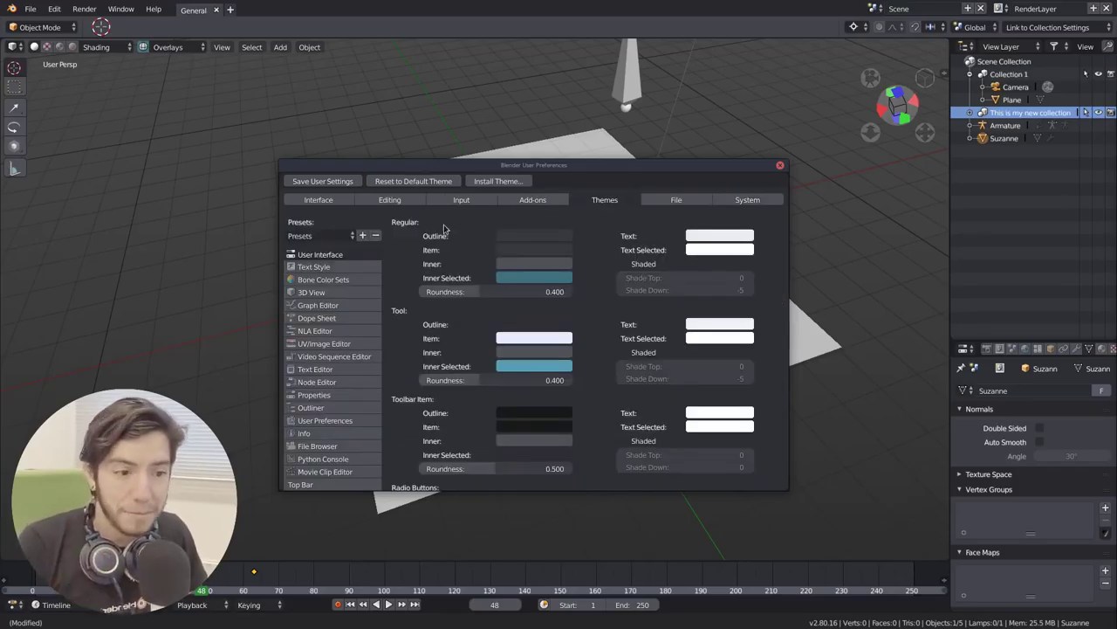
scroll(419, 334, down, 5)
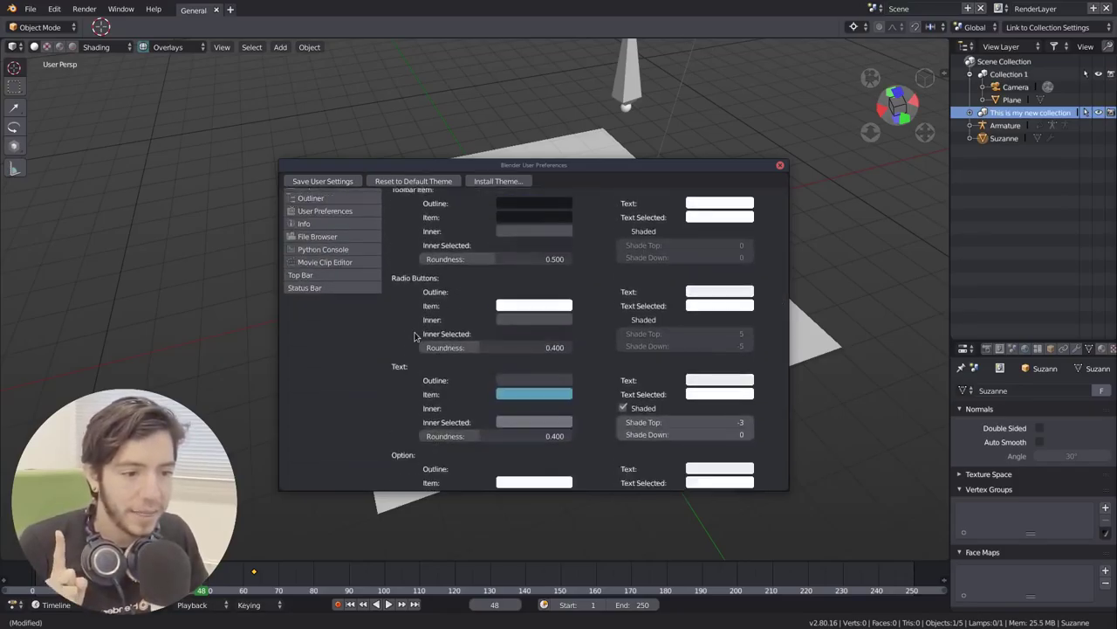
scroll(418, 336, down, 5)
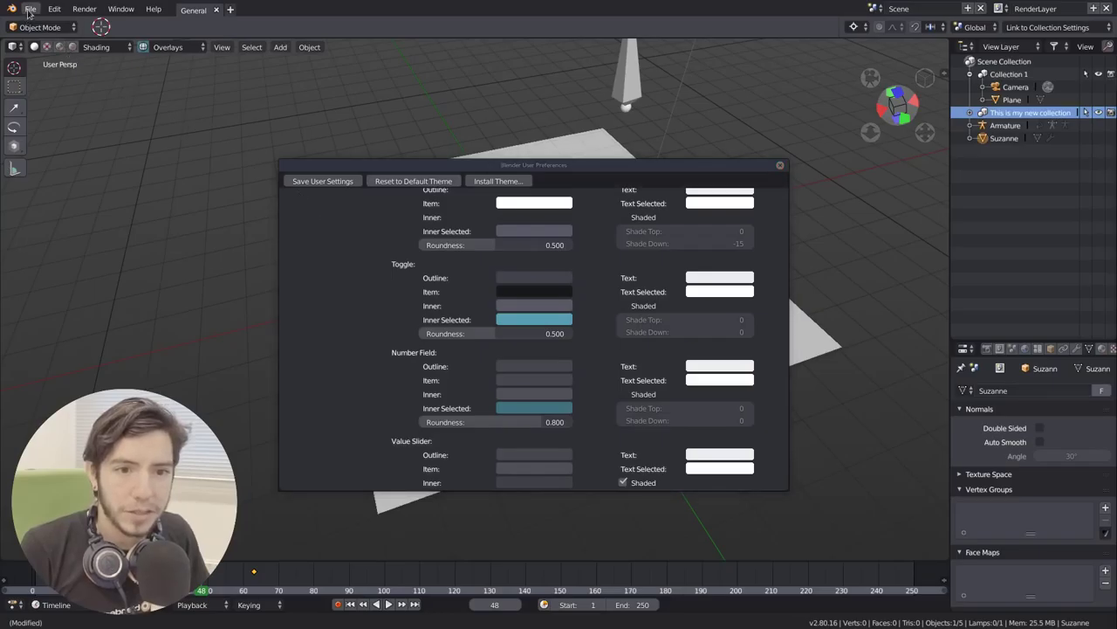
scroll(382, 320, down, 8)
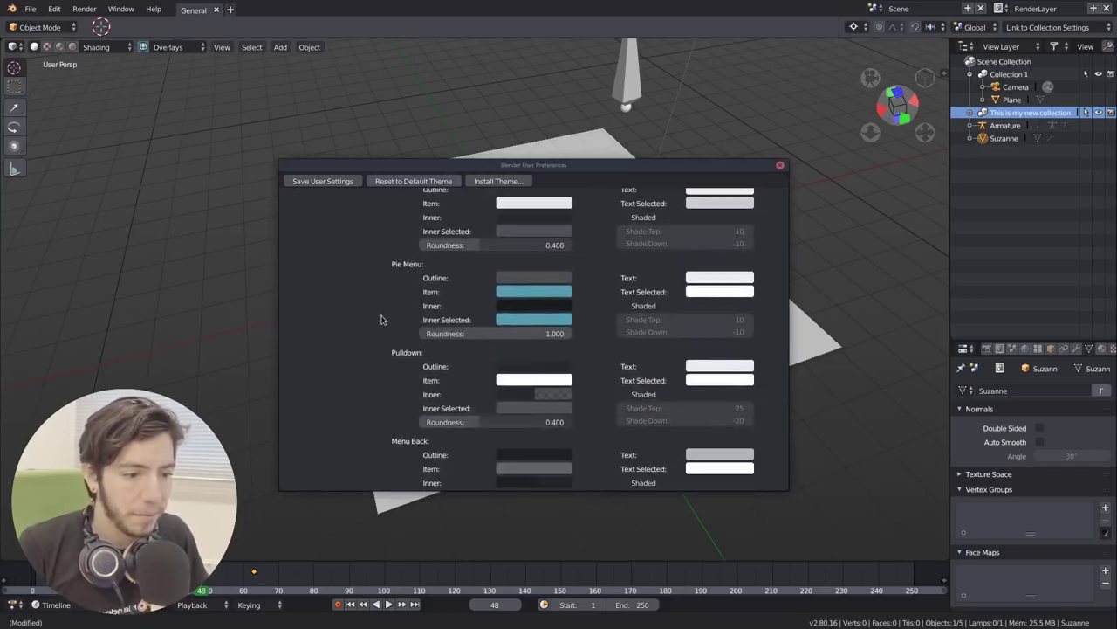
scroll(381, 320, down, 5)
scroll(518, 329, up, 3)
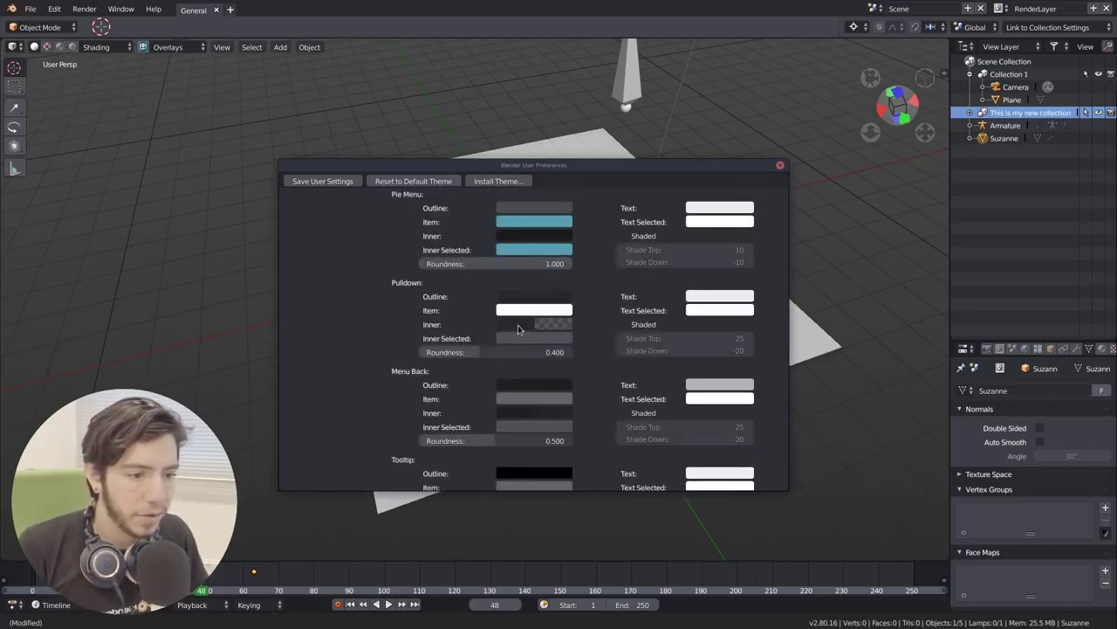
click(517, 329)
drag(508, 160, 508, 66)
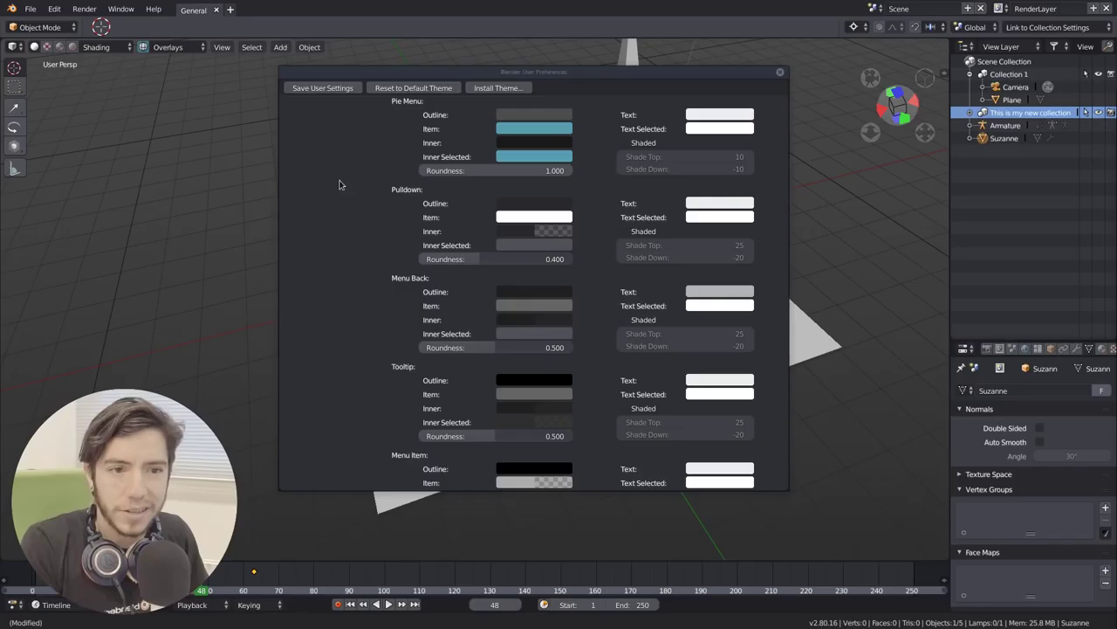
Set the Pulldown Inner colour to a full-brightness light blue with reduced alpha.
click(549, 232)
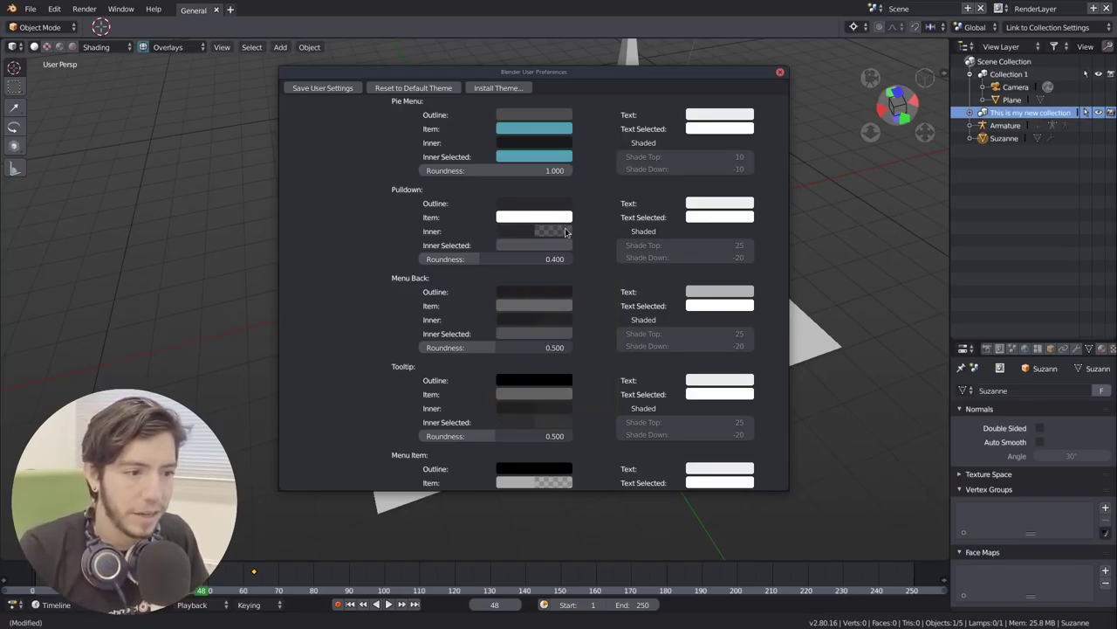
click(567, 232)
drag(605, 310, 605, 247)
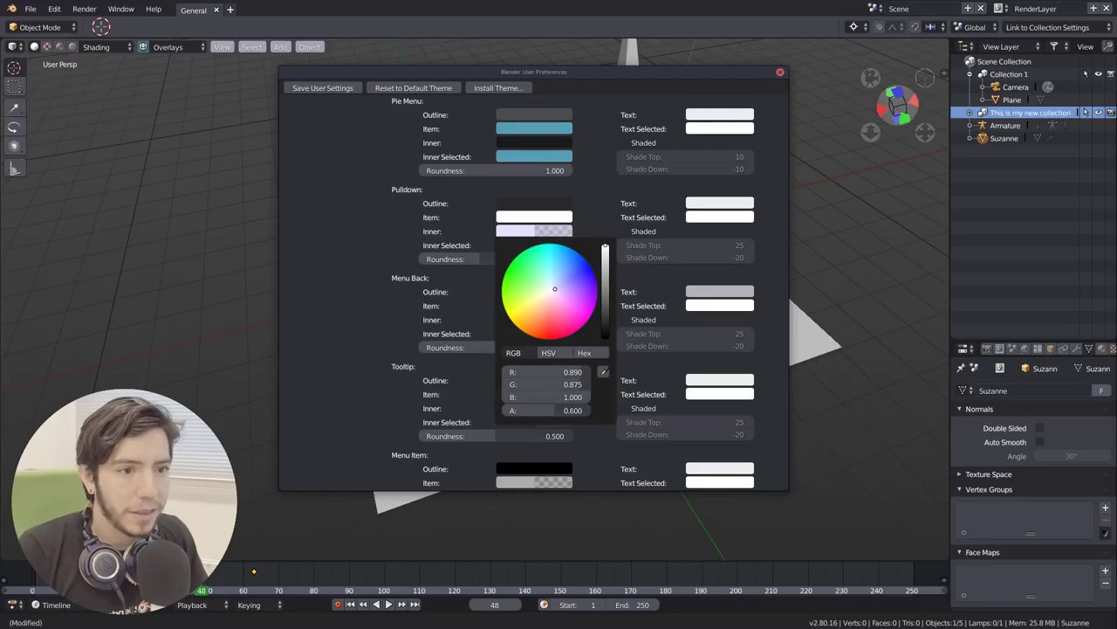
click(557, 272)
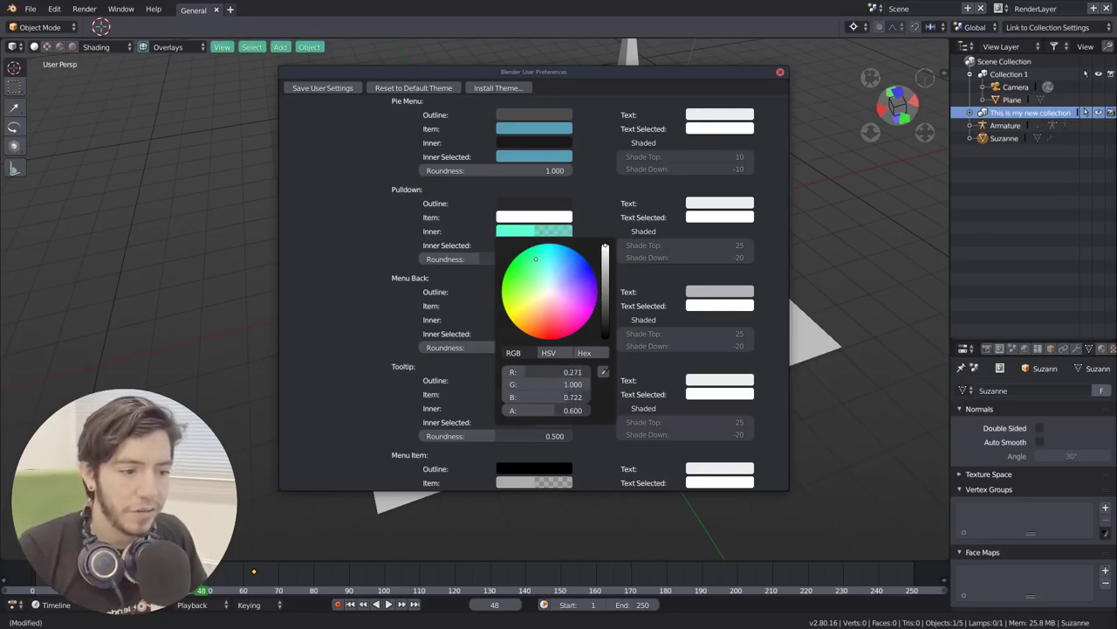
mouse_move(576, 411)
mouse_down()
mouse_move(566, 411)
mouse_move(602, 410)
mouse_move(515, 411)
mouse_up()
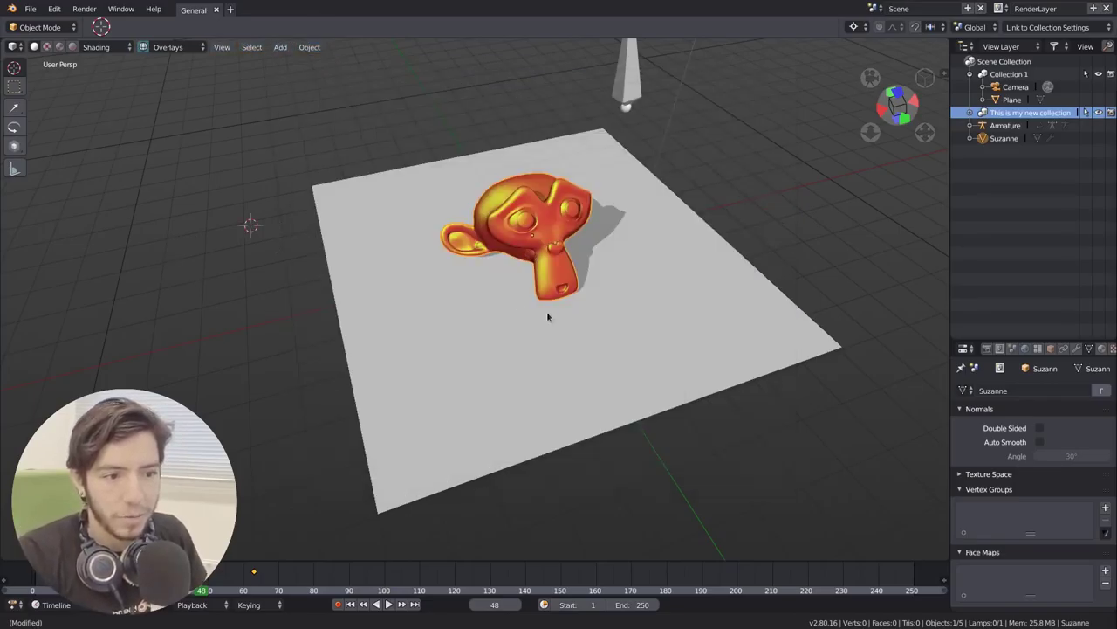
middle_drag(549, 317, 436, 286)
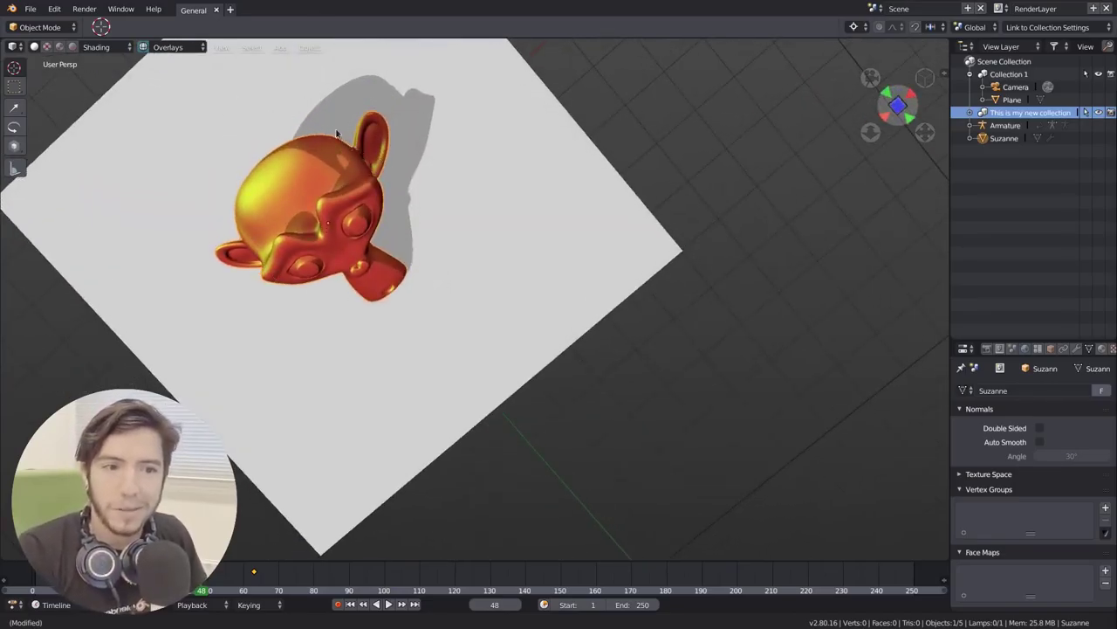
Bring the preferences window back to the front, resize it, and close it.
middle_drag(336, 133, 514, 197)
key(super)
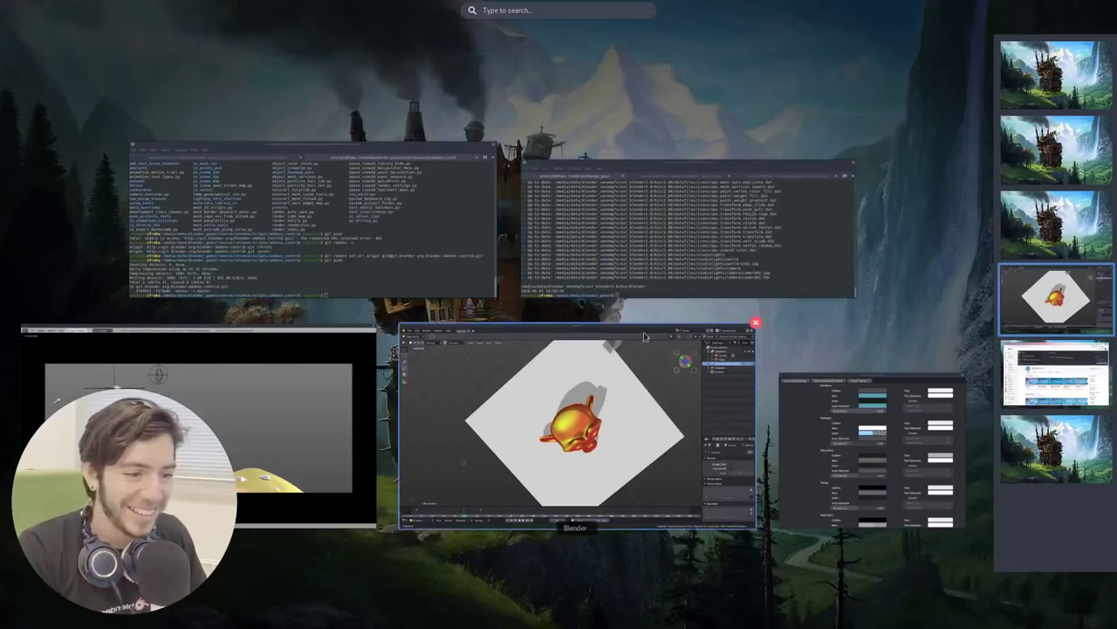
click(598, 358)
key(super)
click(868, 432)
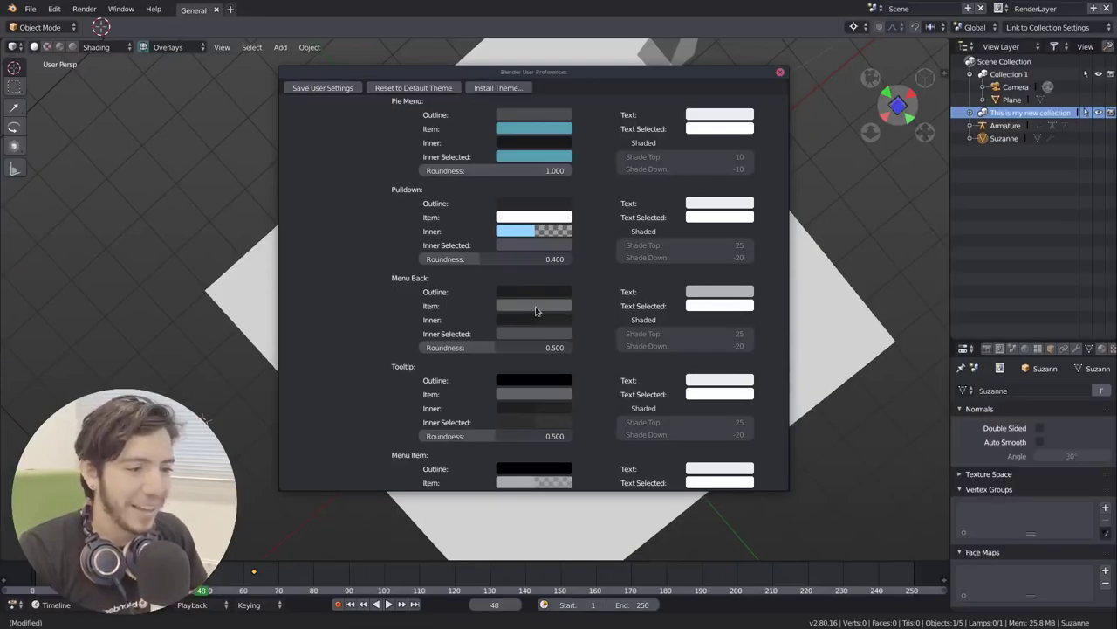
super+drag(419, 232, 358, 294)
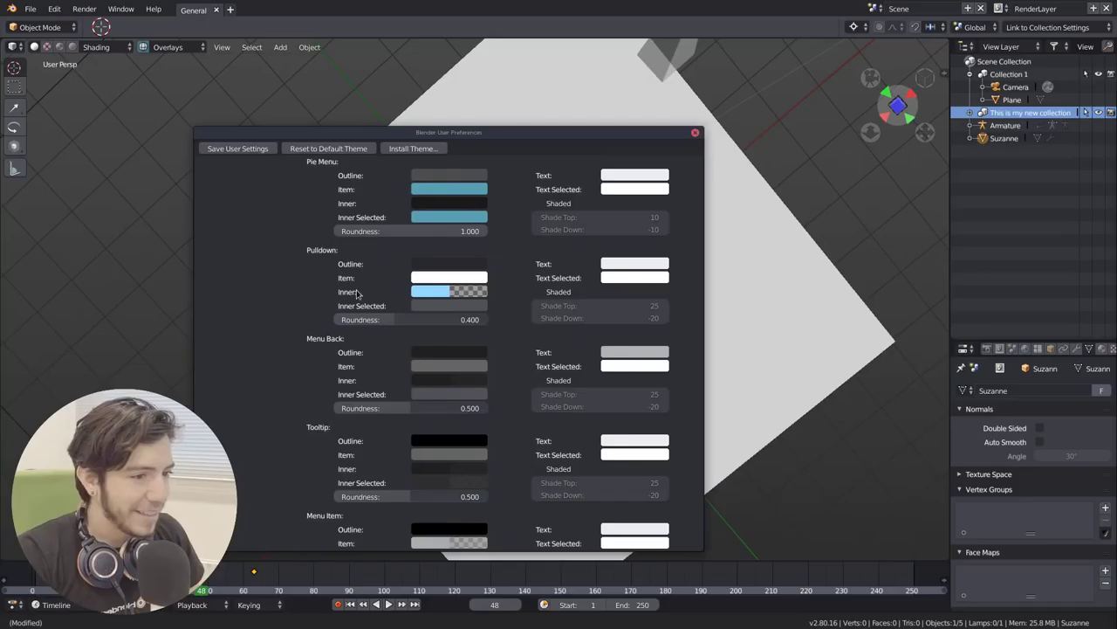
super+middle_drag(359, 294, 677, 379)
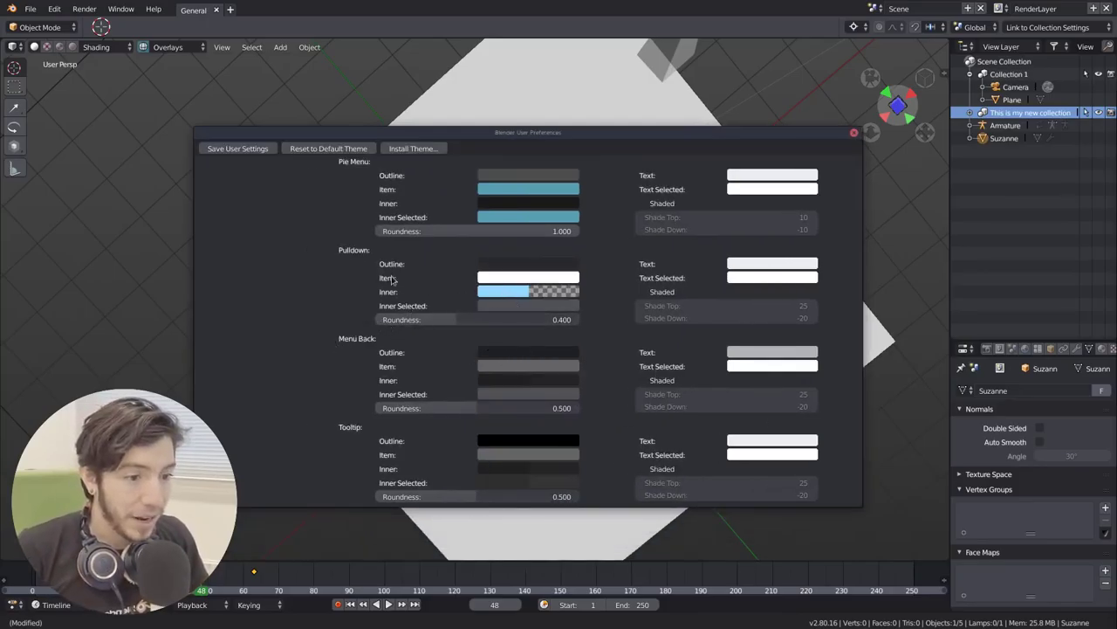
scroll(398, 270, up, 10)
scroll(400, 263, up, 10)
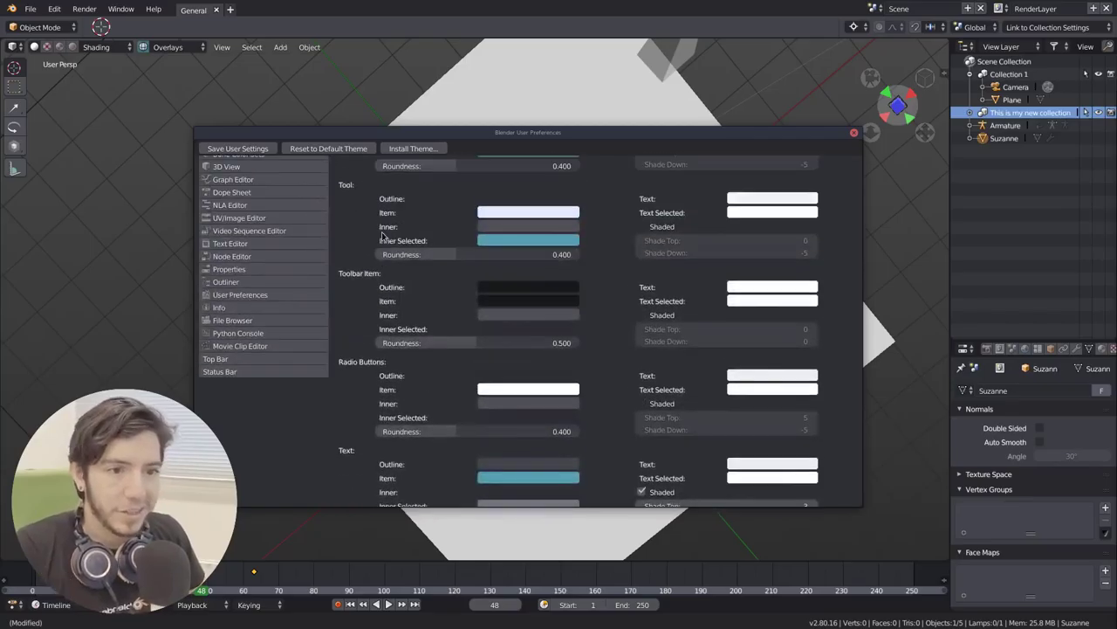
click(854, 132)
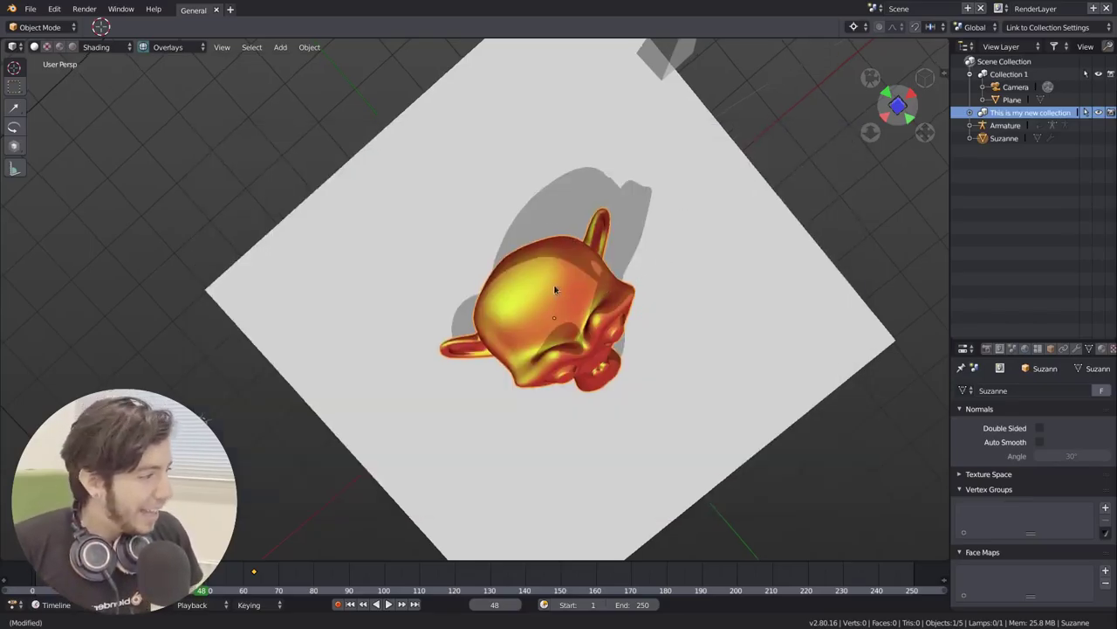
middle_drag(565, 234, 475, 185)
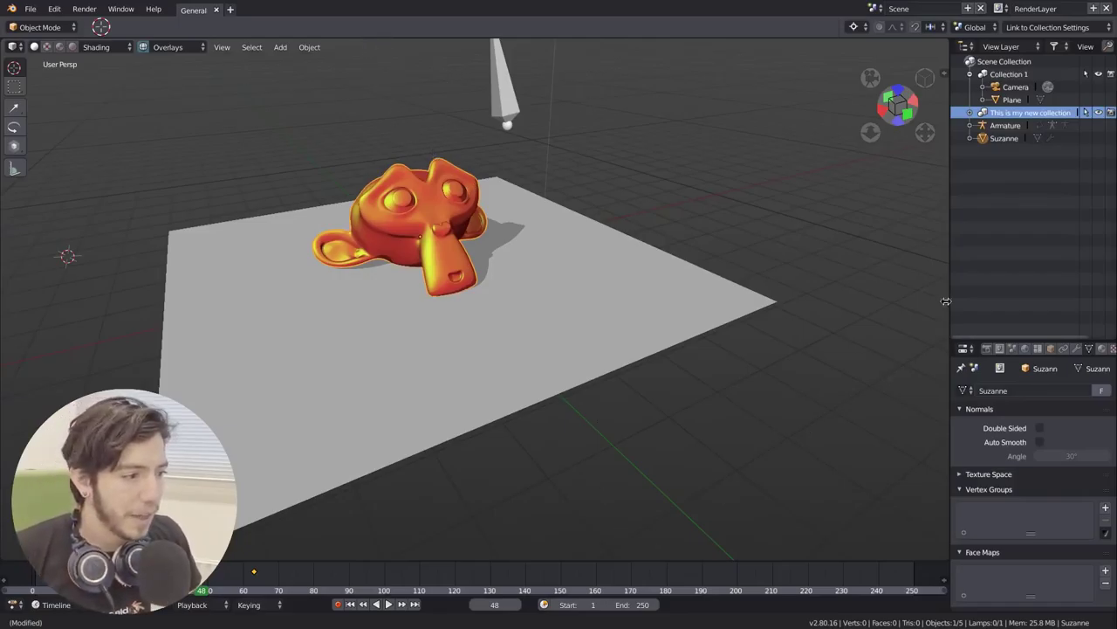
Enlarge the 2.80 outliner and properties panels, then bring up Blender 2.79 past its splash screen.
drag(950, 265, 688, 264)
drag(913, 339, 906, 223)
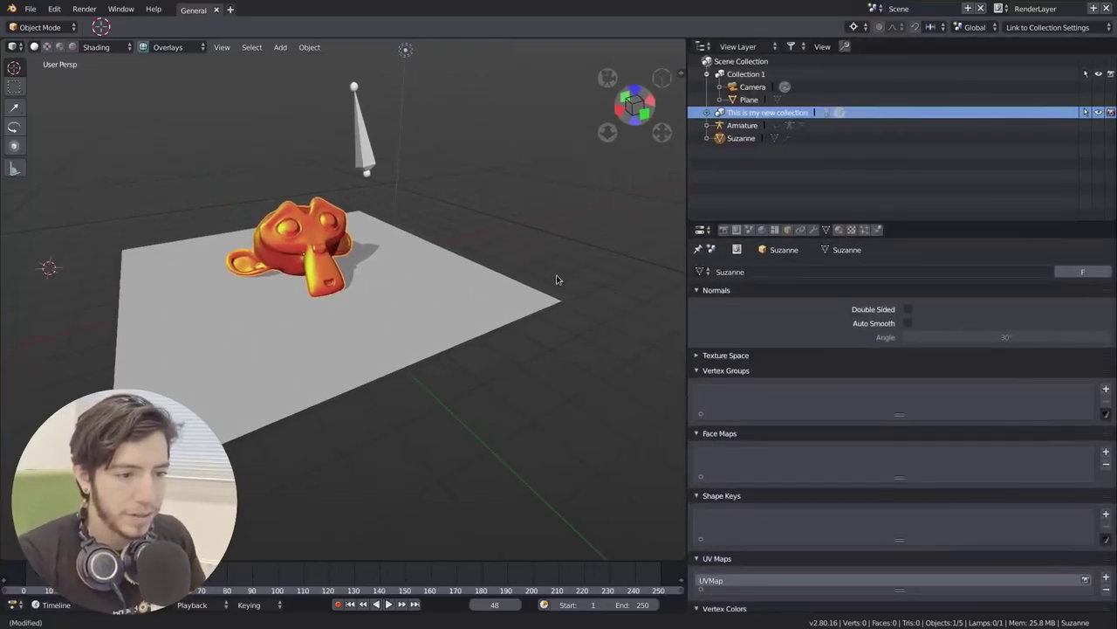
key(super)
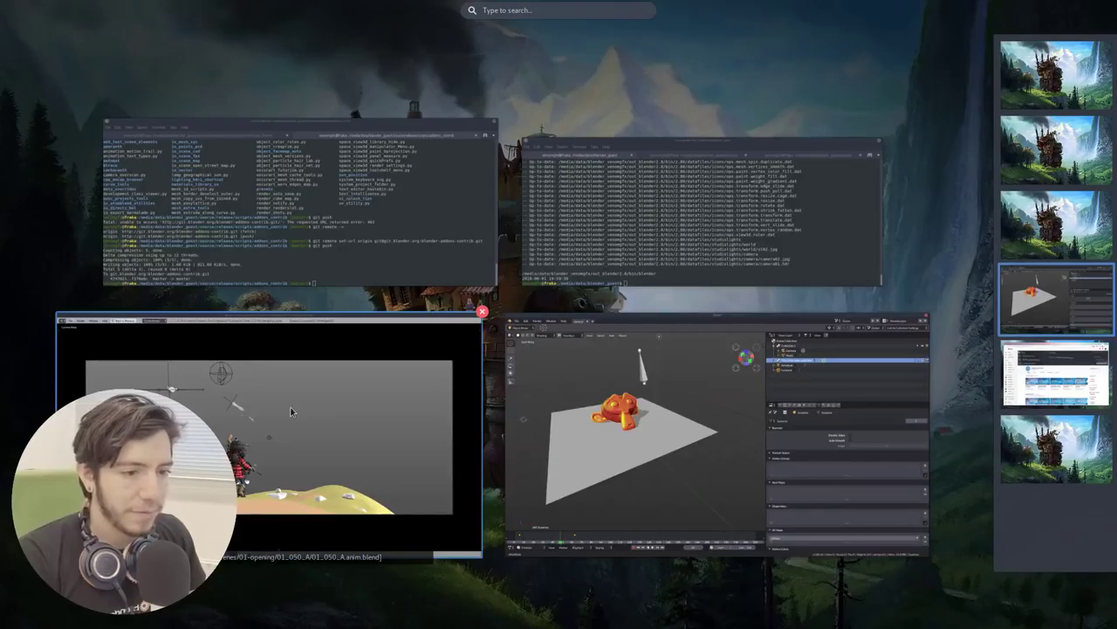
click(573, 320)
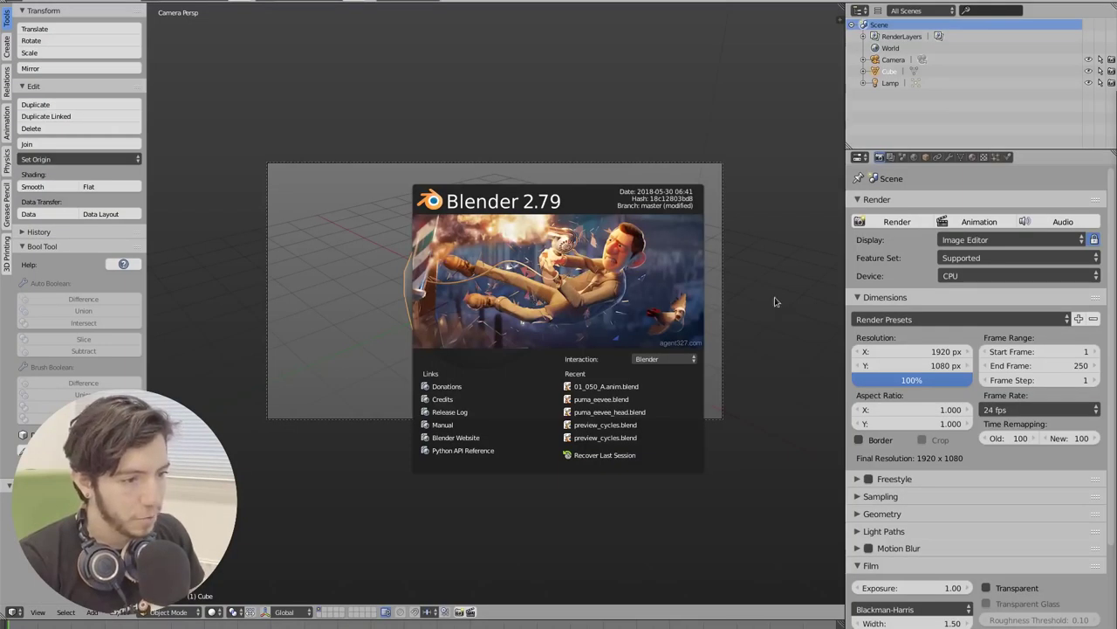
click(785, 271)
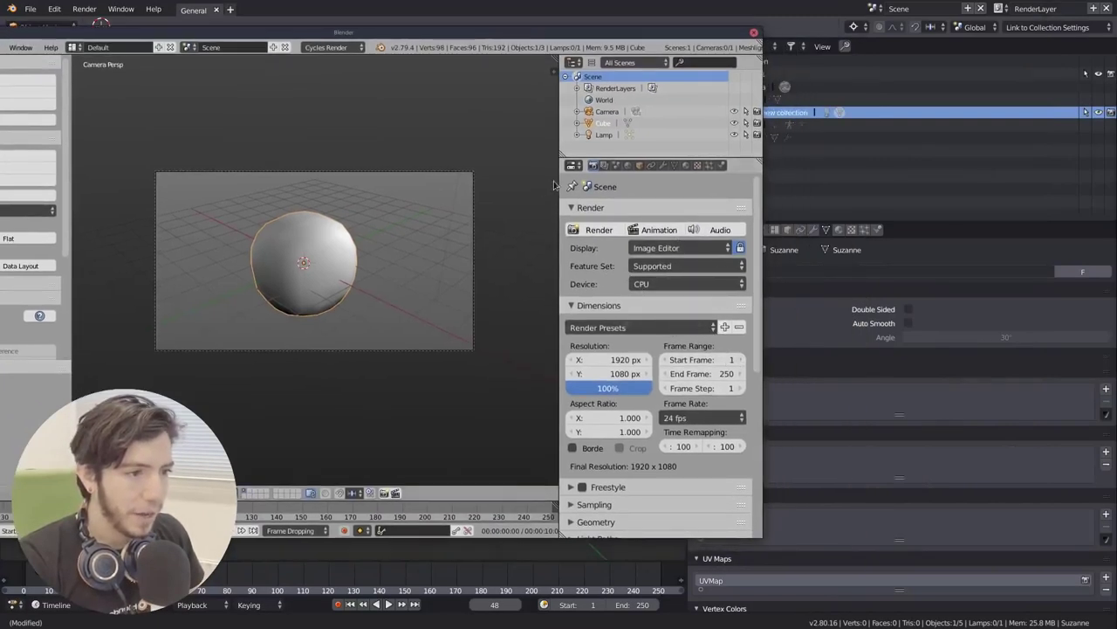
In 2.79, resize the properties and outliner areas and collapse then restore the properties header.
drag(557, 185, 423, 185)
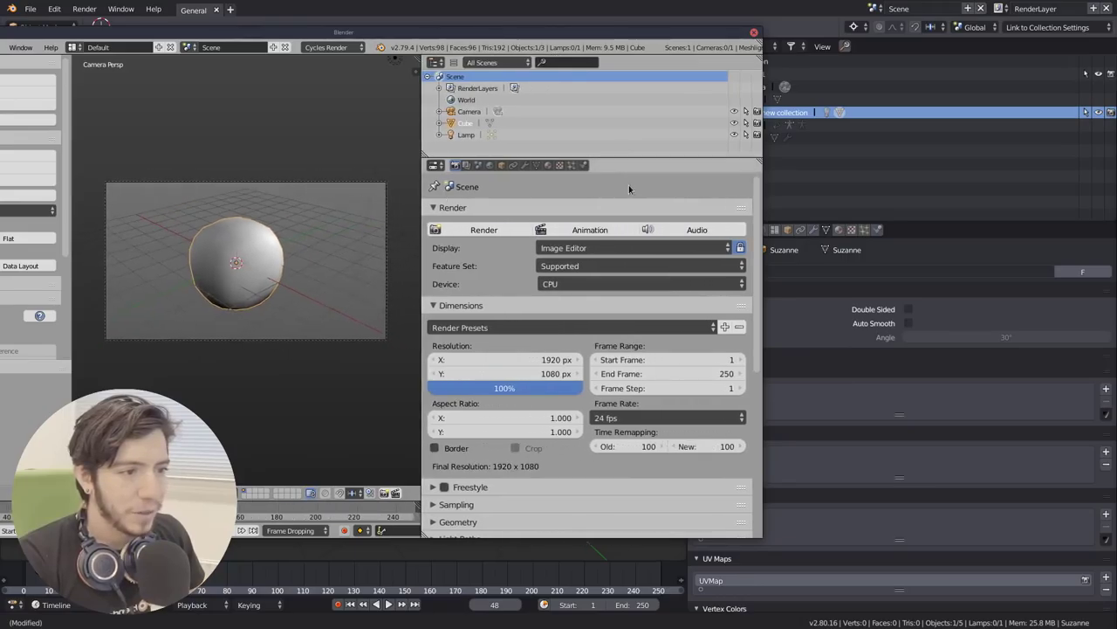
drag(623, 157, 620, 185)
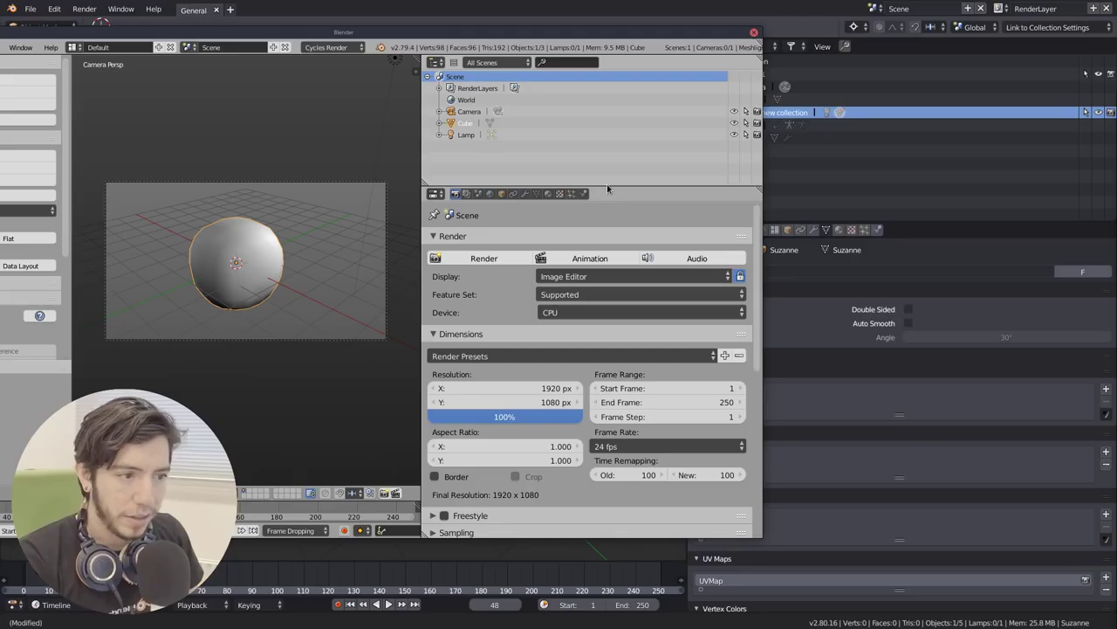
drag(595, 198, 593, 149)
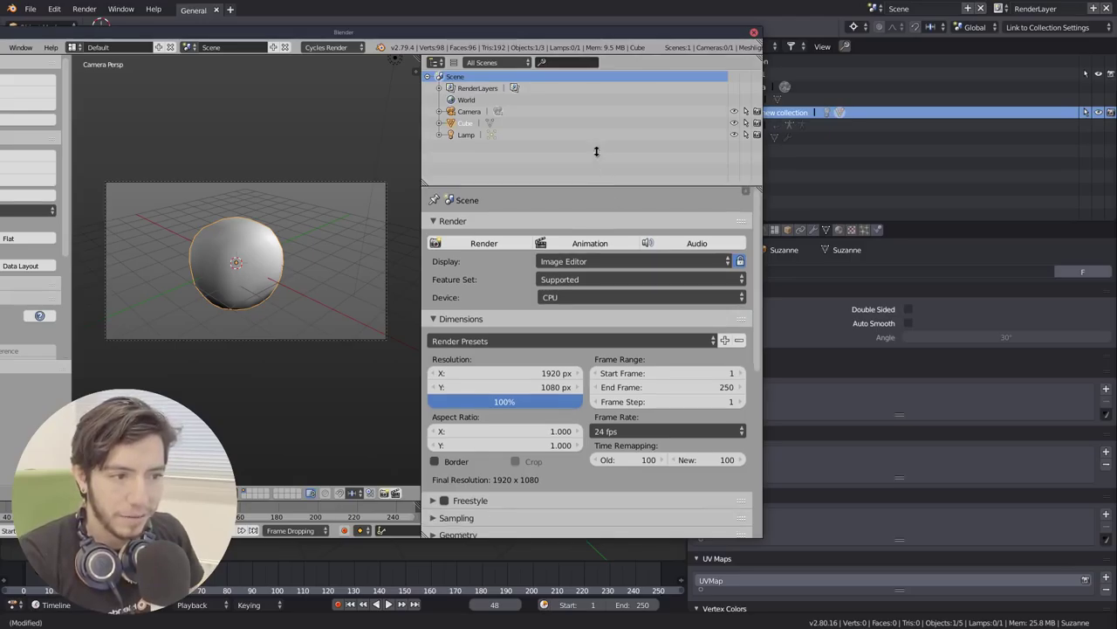
click(747, 191)
drag(632, 199, 620, 125)
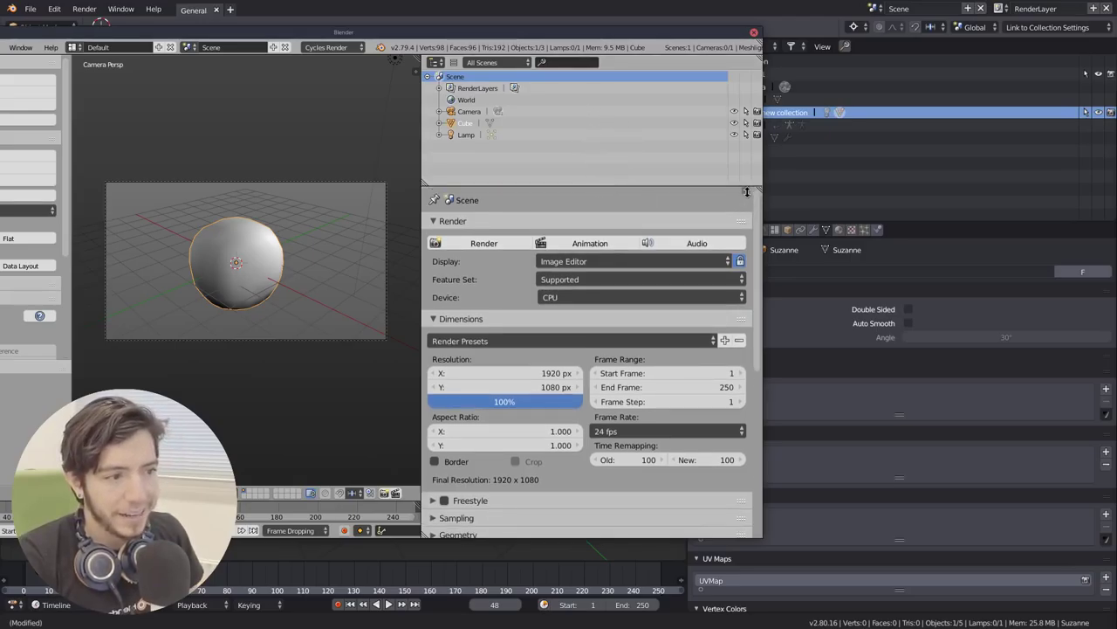
click(746, 192)
drag(640, 185, 611, 183)
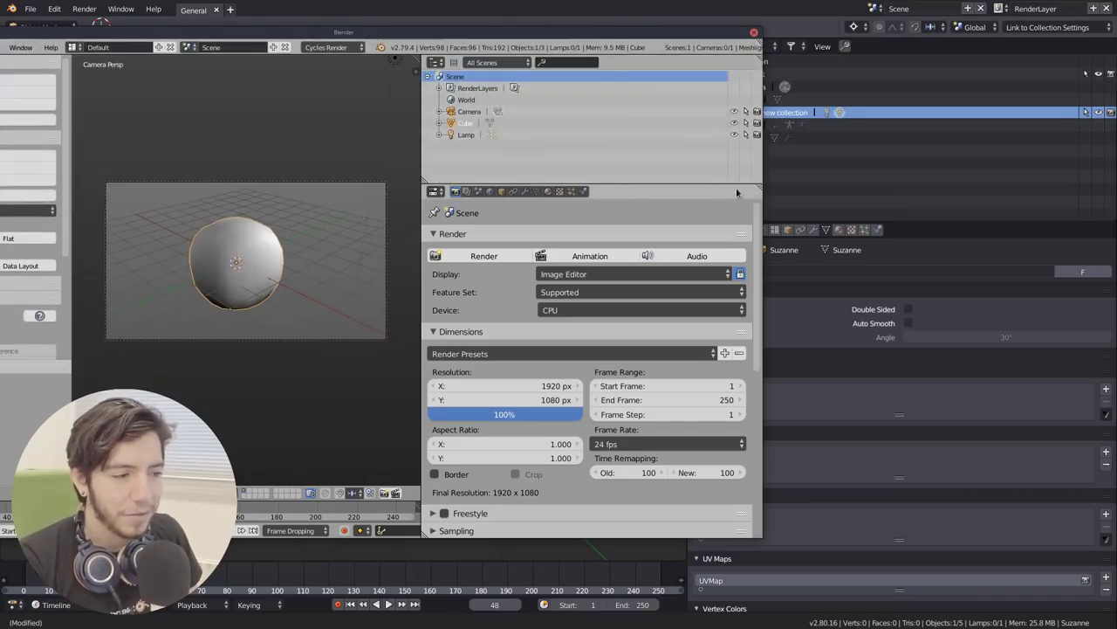
Split the 2.79 properties area into two by dragging its corner, then close 2.79.
drag(758, 184, 751, 247)
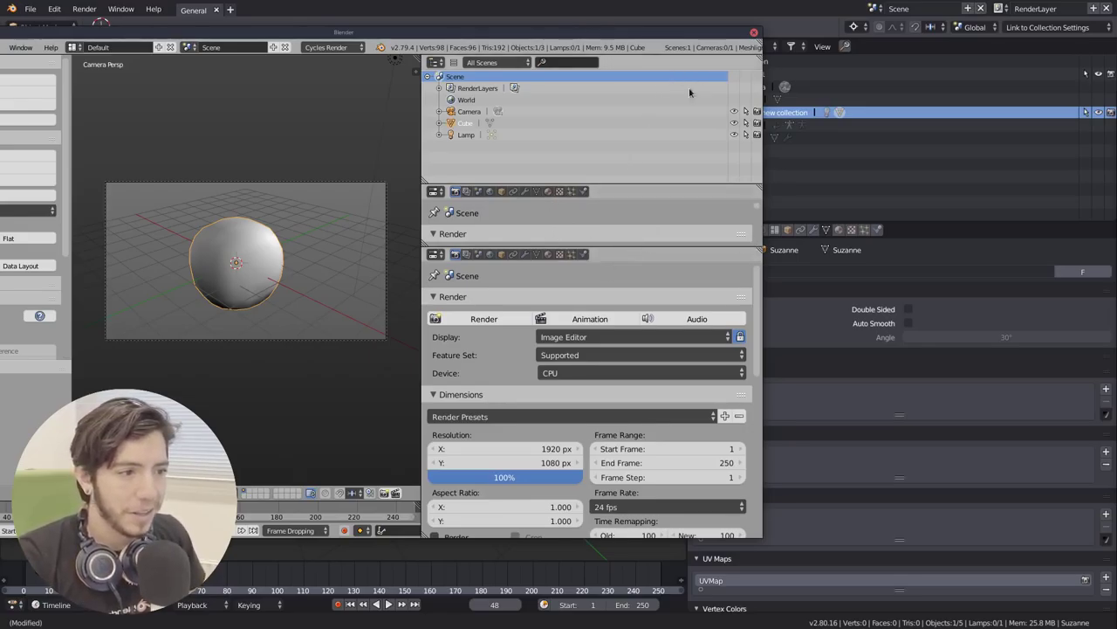
right_click(613, 194)
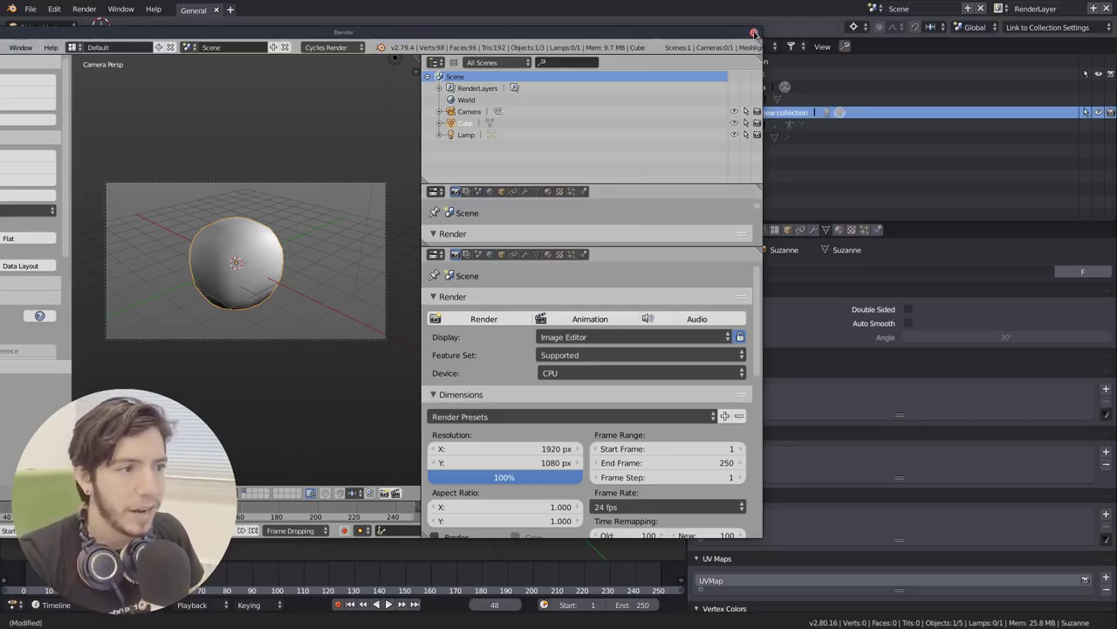
click(755, 33)
Hide the properties header via its right-click menu, then restore it.
right_click(916, 231)
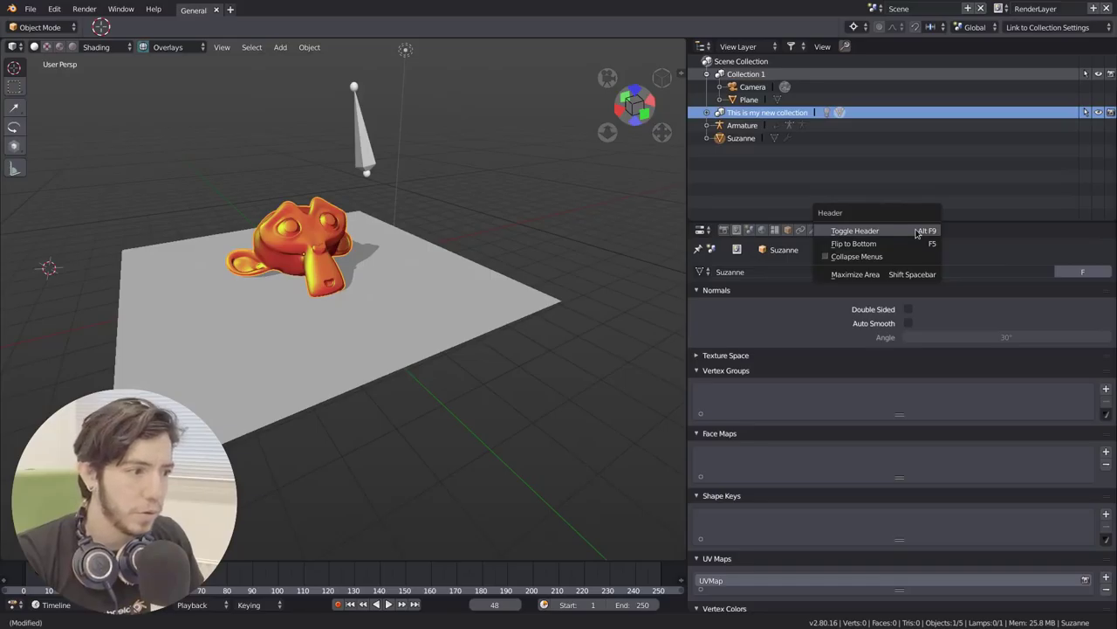
click(917, 231)
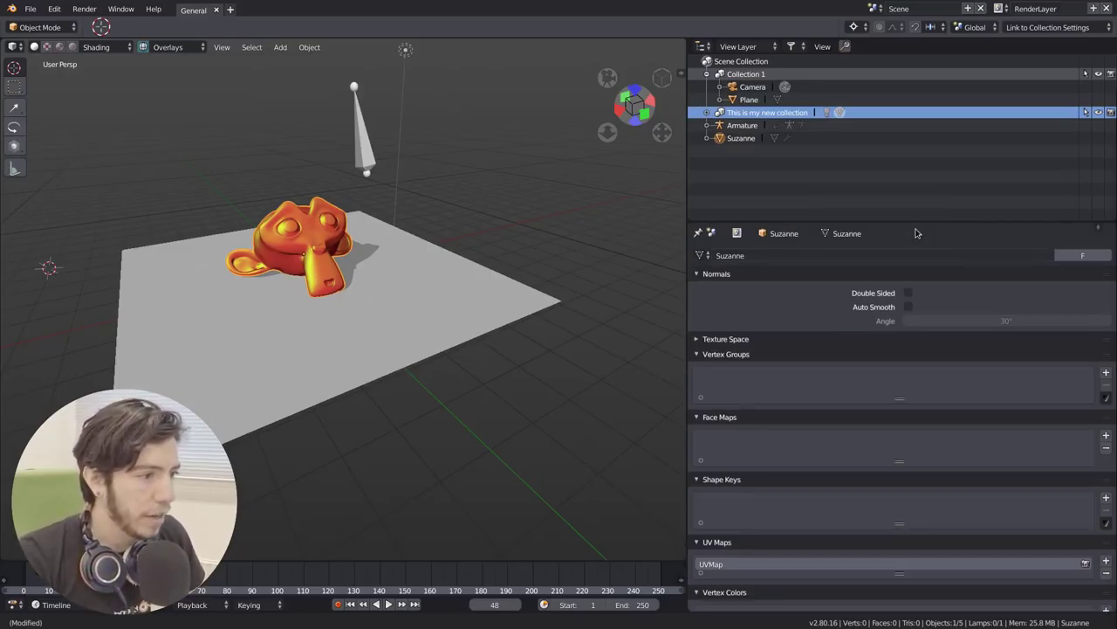
click(1101, 229)
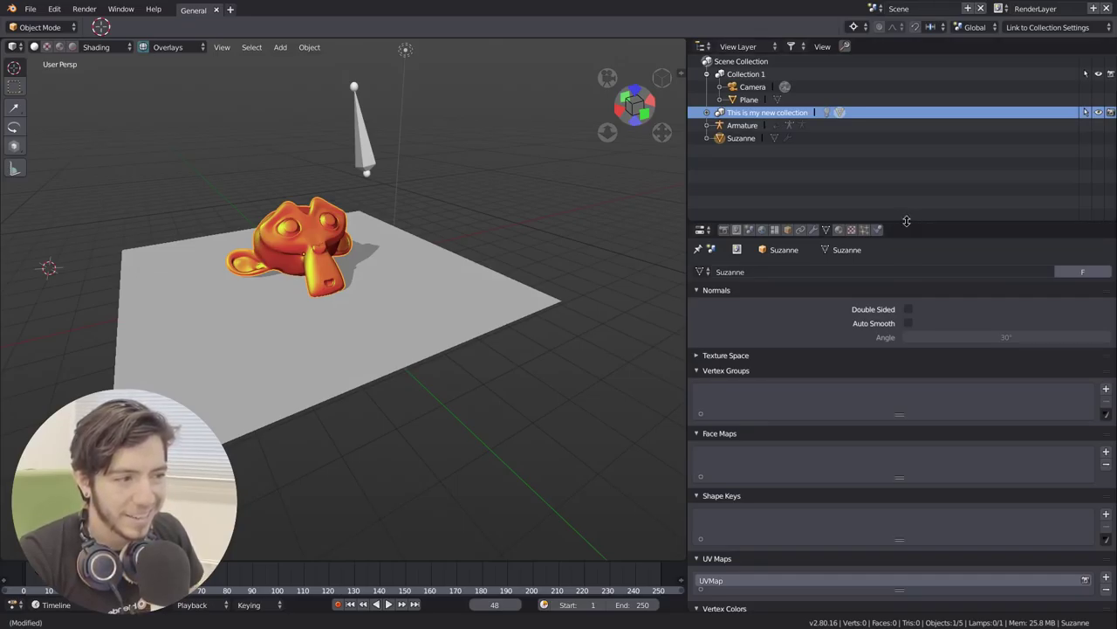
Adjust the properties panel height and drag the border right to widen the 3D viewport.
drag(907, 221, 907, 190)
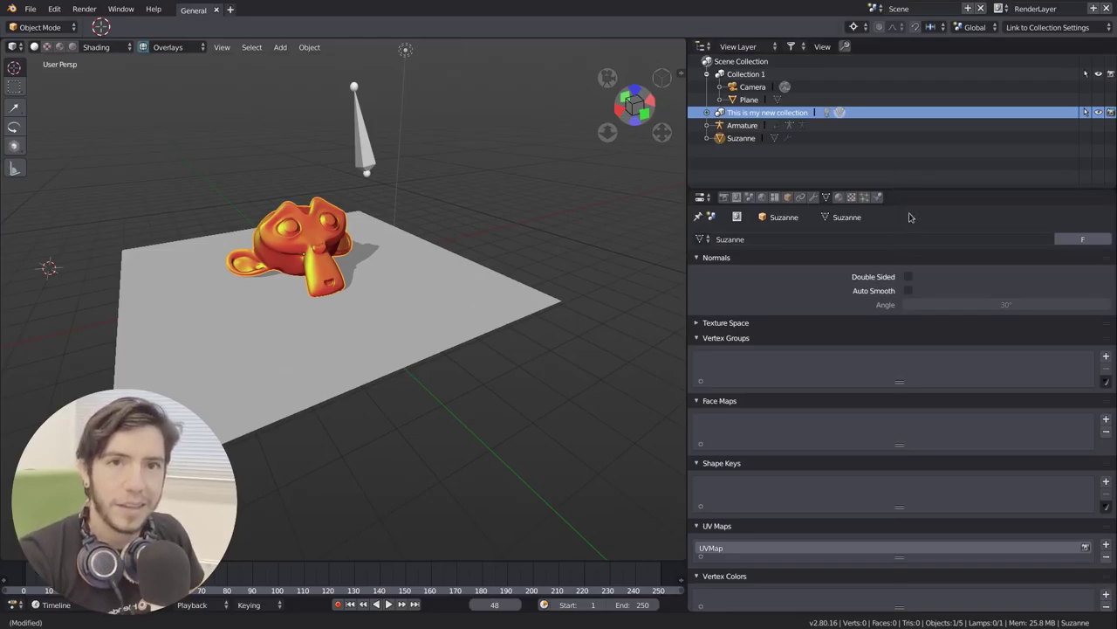
mouse_move(908, 190)
mouse_down()
mouse_move(914, 216)
mouse_move(914, 197)
mouse_up()
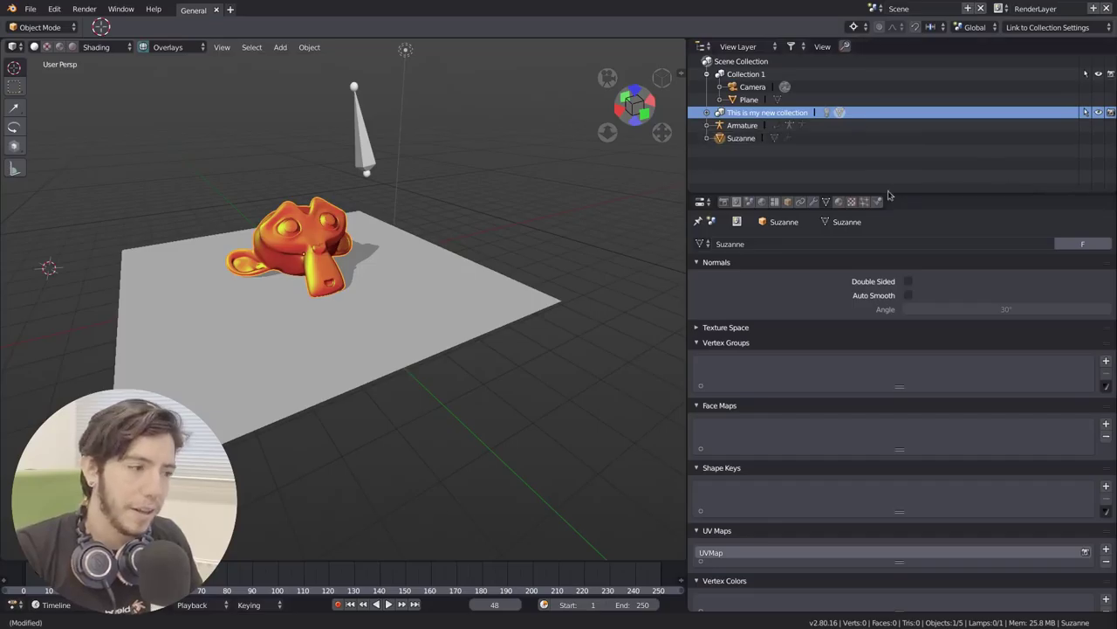
drag(689, 180, 911, 179)
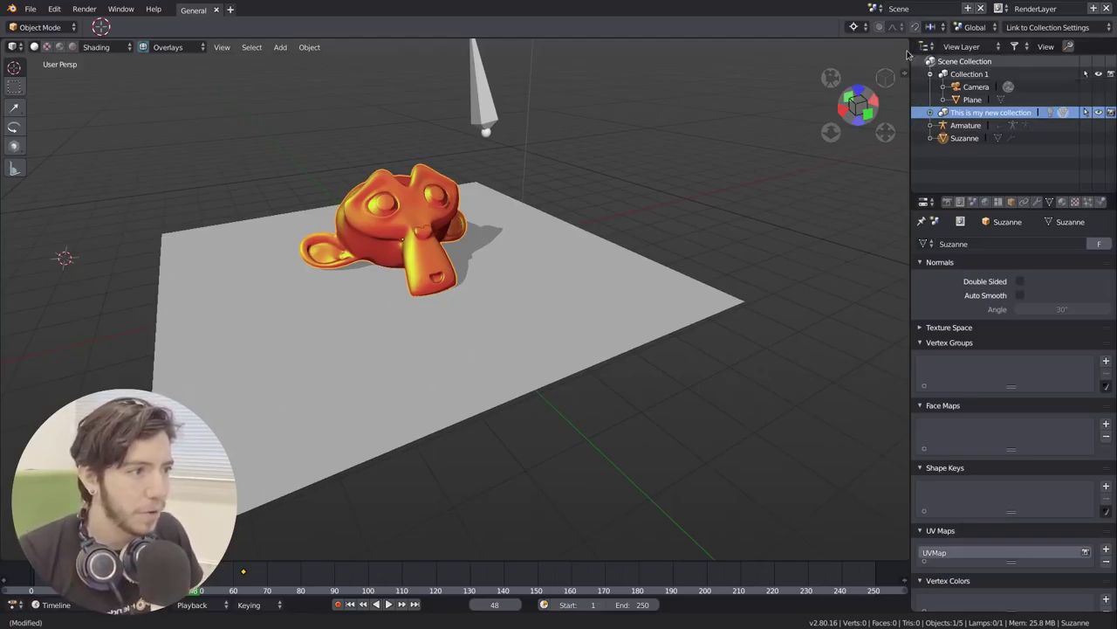
Split the 3D viewport into two views by dragging, then join them back into one.
drag(908, 42, 456, 173)
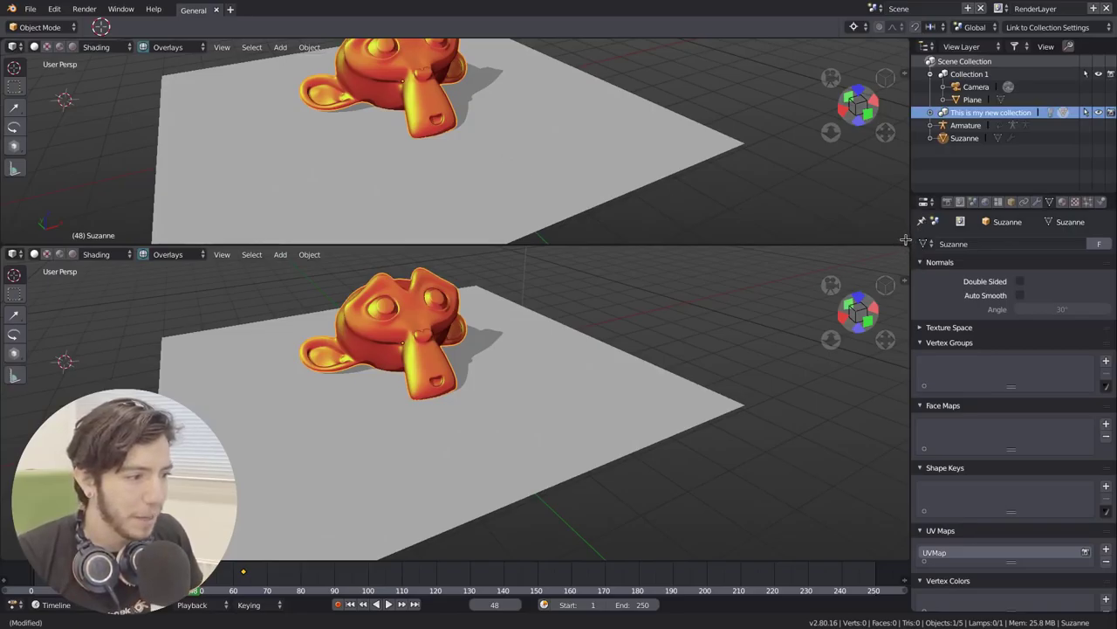
mouse_move(908, 238)
mouse_down()
mouse_move(904, 257)
mouse_move(904, 247)
mouse_up()
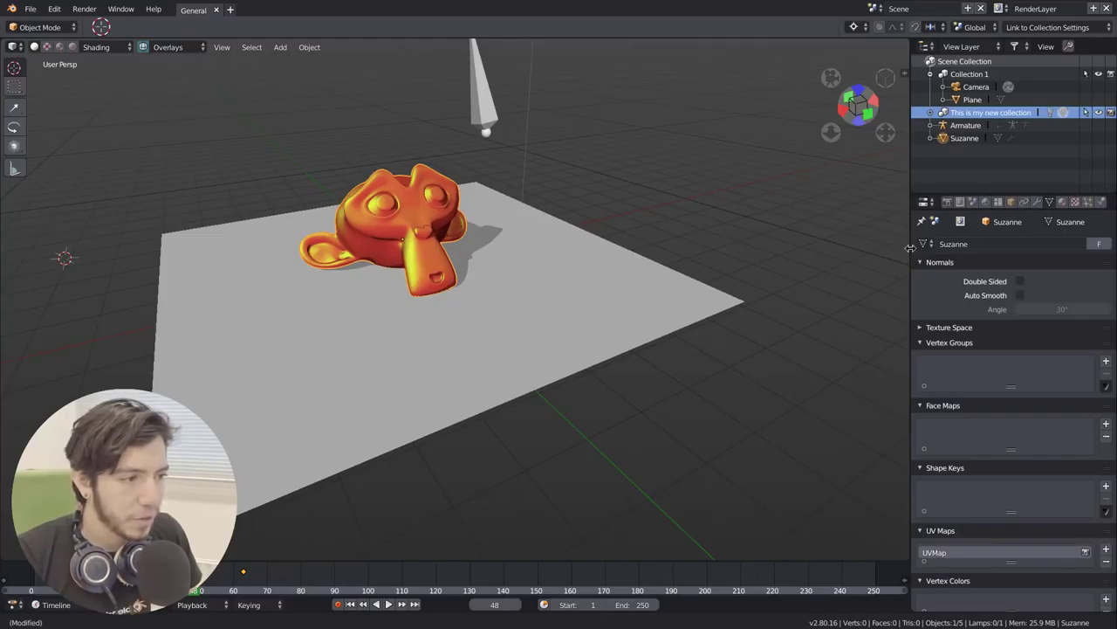
right_click(910, 248)
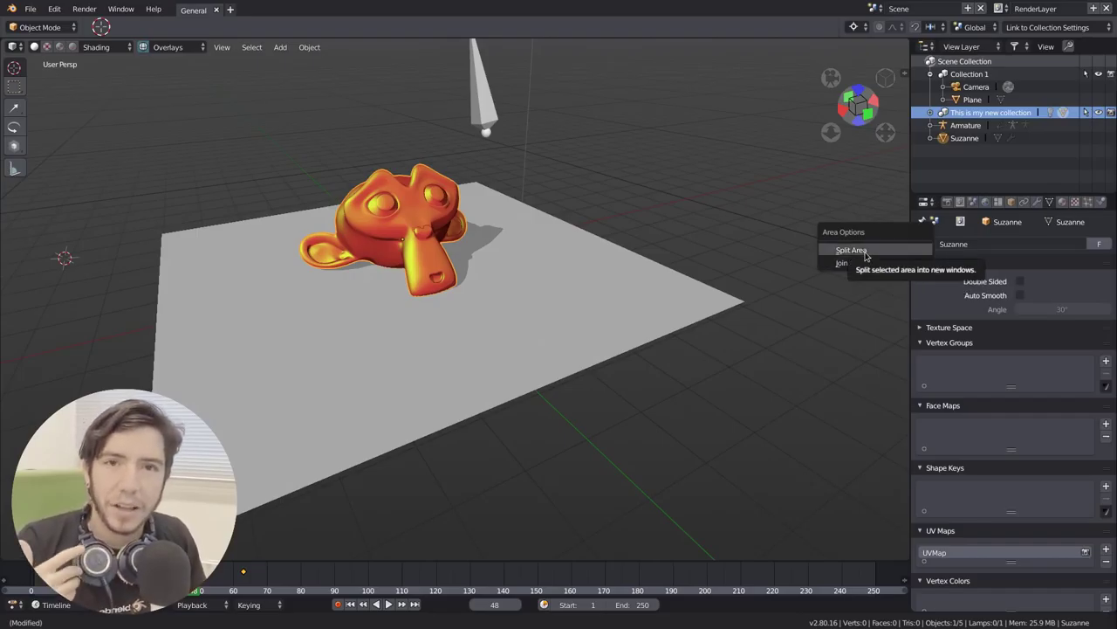
key(Escape)
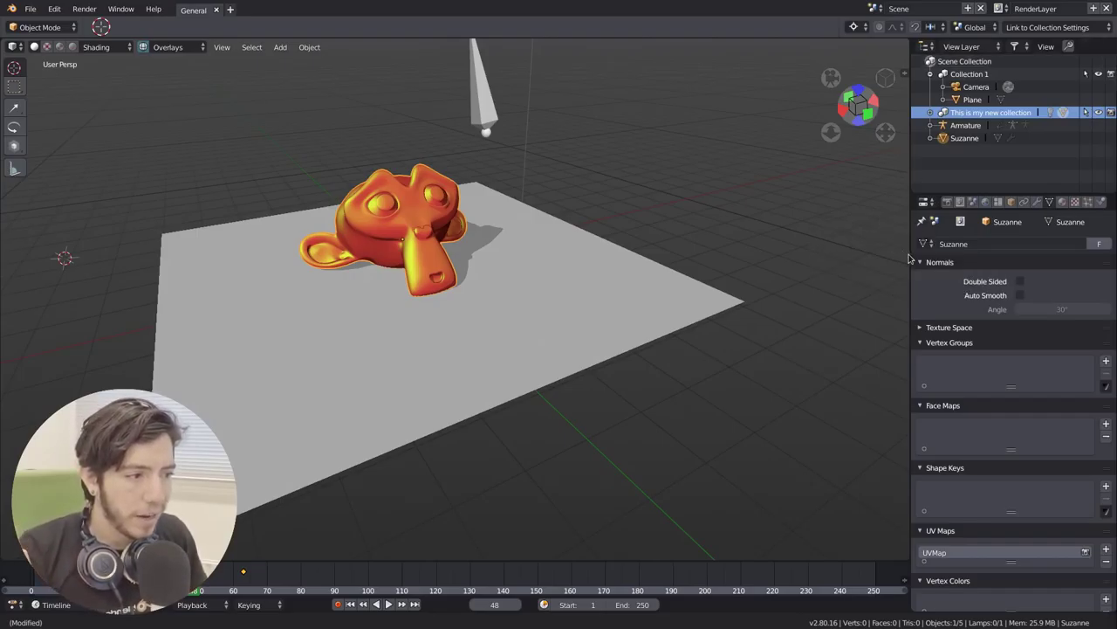
Start a Split Area from the border menu, flip its direction twice, and cancel.
right_click(908, 259)
click(907, 258)
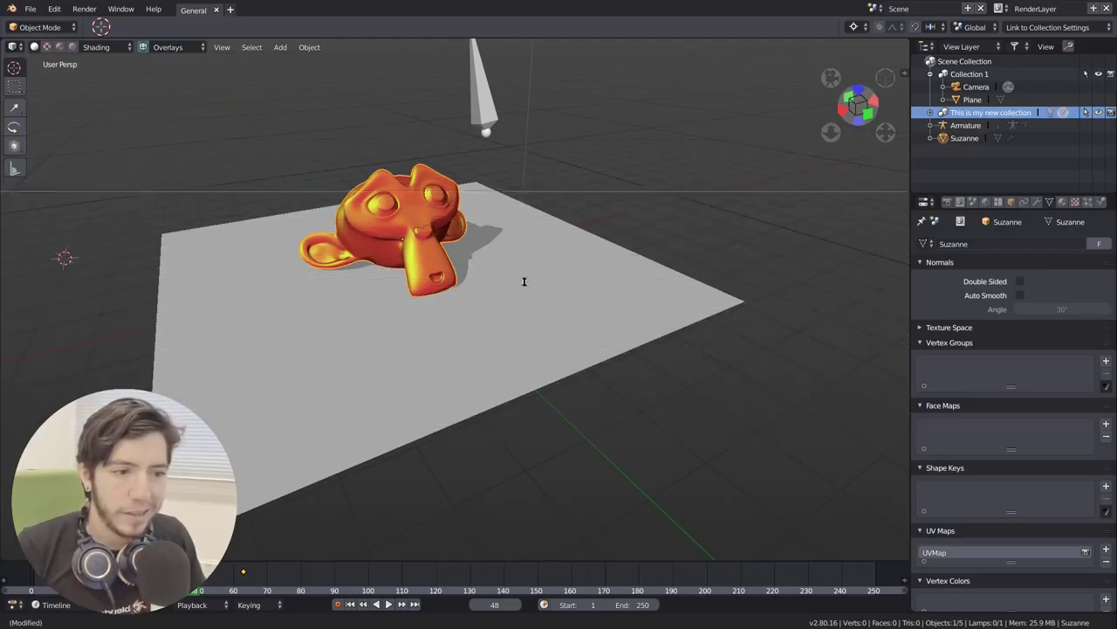
key(Tab)
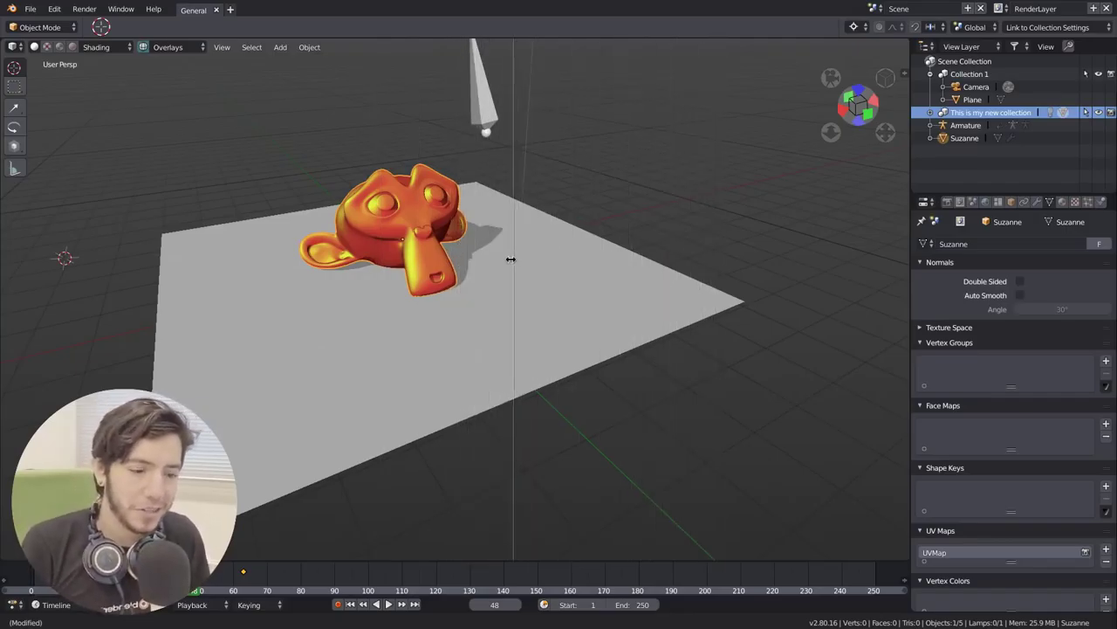
key(Tab)
right_click(491, 309)
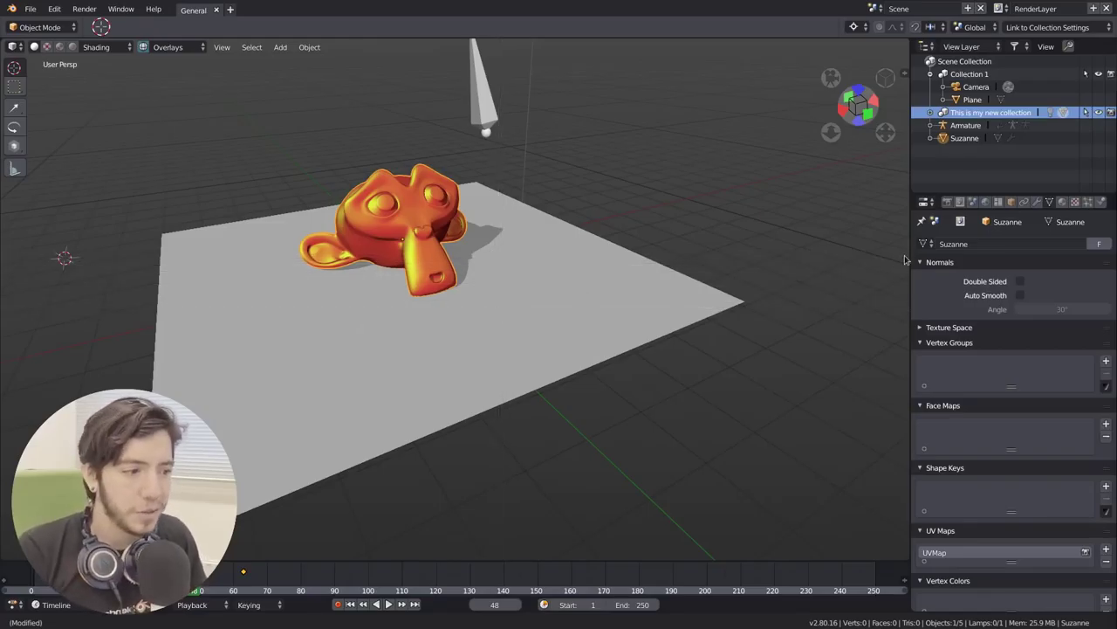
Show the View menu's Area submenu with its quad view and maximize options.
right_click(906, 265)
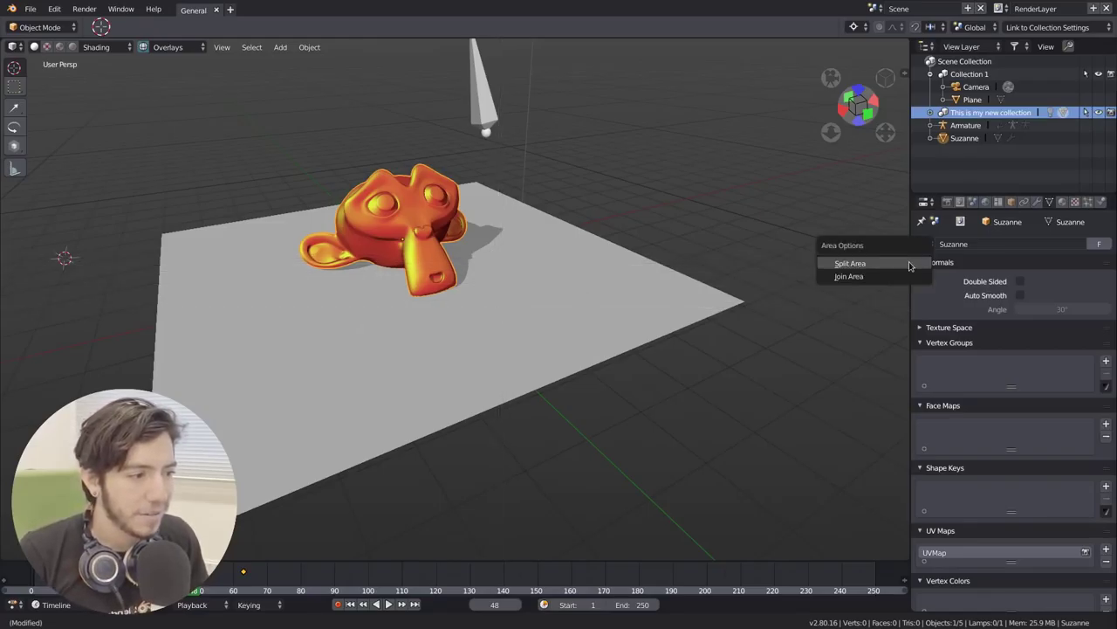
click(224, 48)
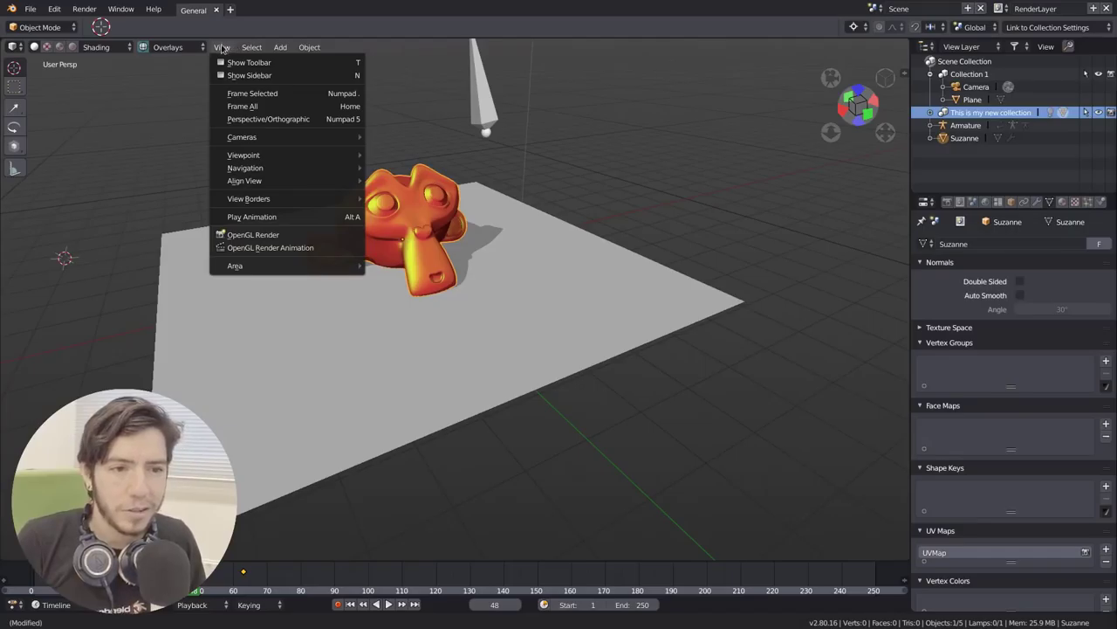
mouse_move(262, 265)
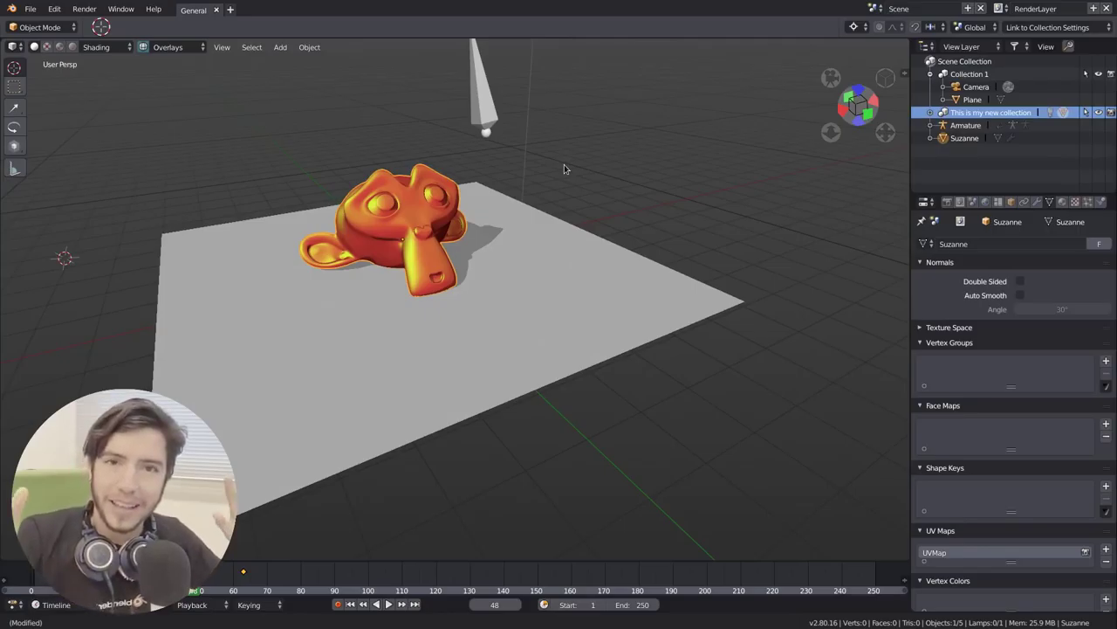
Frame Suzanne with Numpad period and turn on the Wireframe overlay.
scroll(503, 227, up, 3)
key(KP_Decimal)
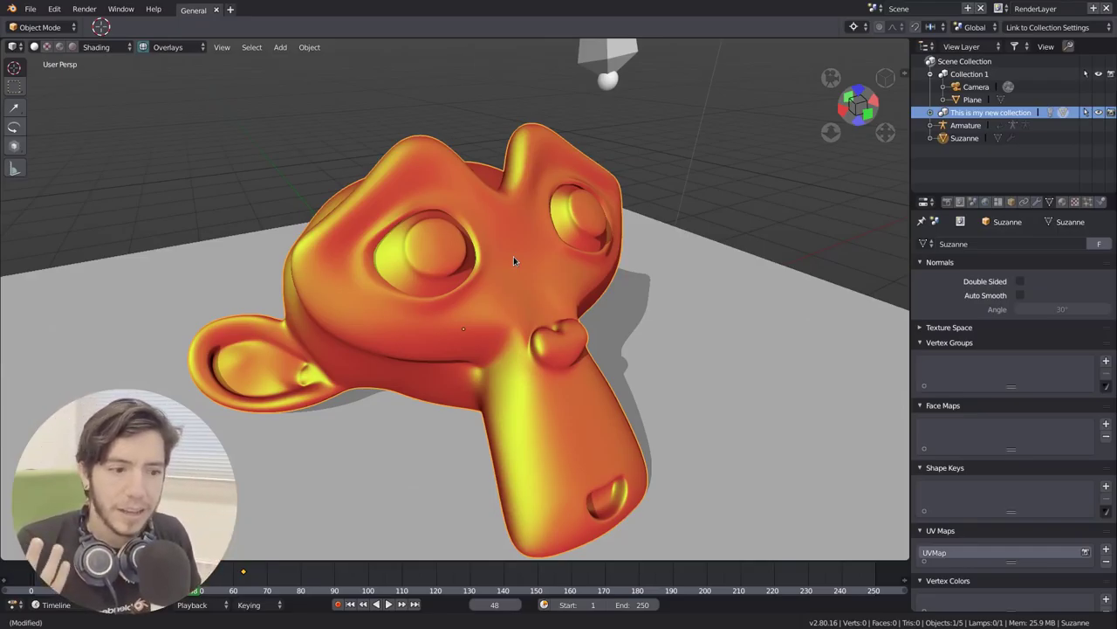
click(170, 47)
click(164, 180)
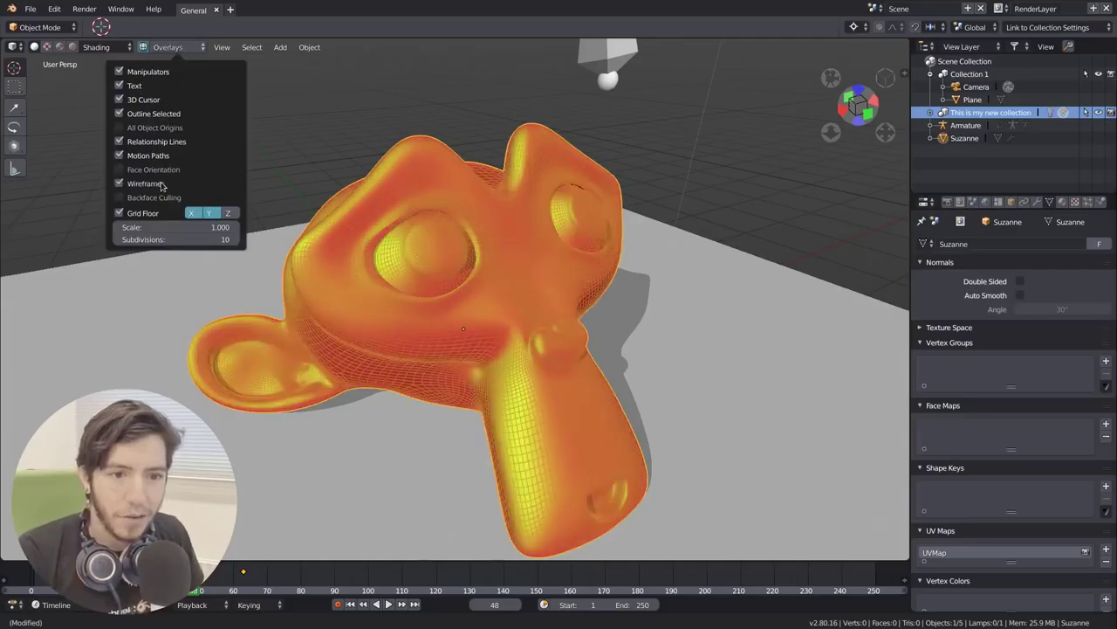
middle_drag(262, 219, 397, 278)
scroll(355, 247, down, 4)
scroll(462, 288, up, 2)
Select the lamp, toggle the wireframe overlay off and on, and enable Face Orientation.
key(alt+a)
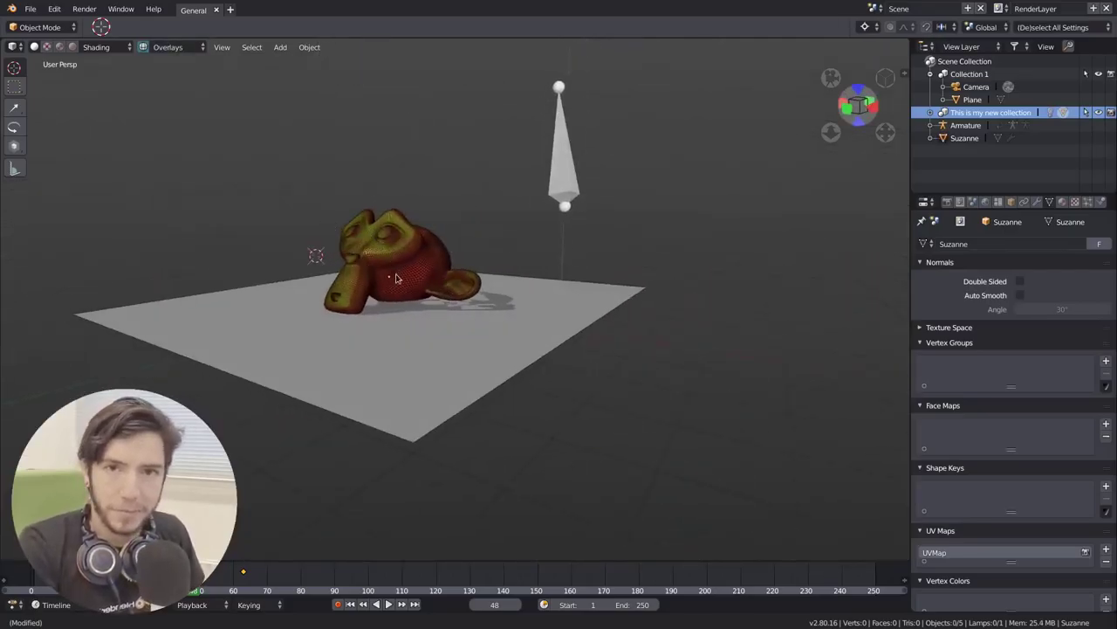
click(530, 292)
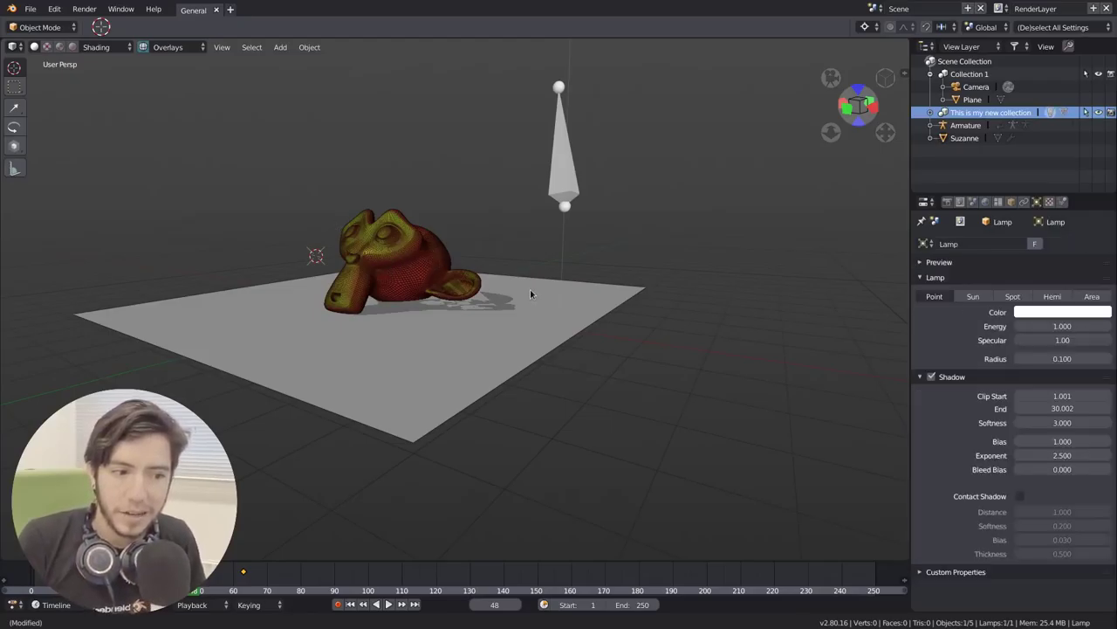
click(177, 50)
click(152, 184)
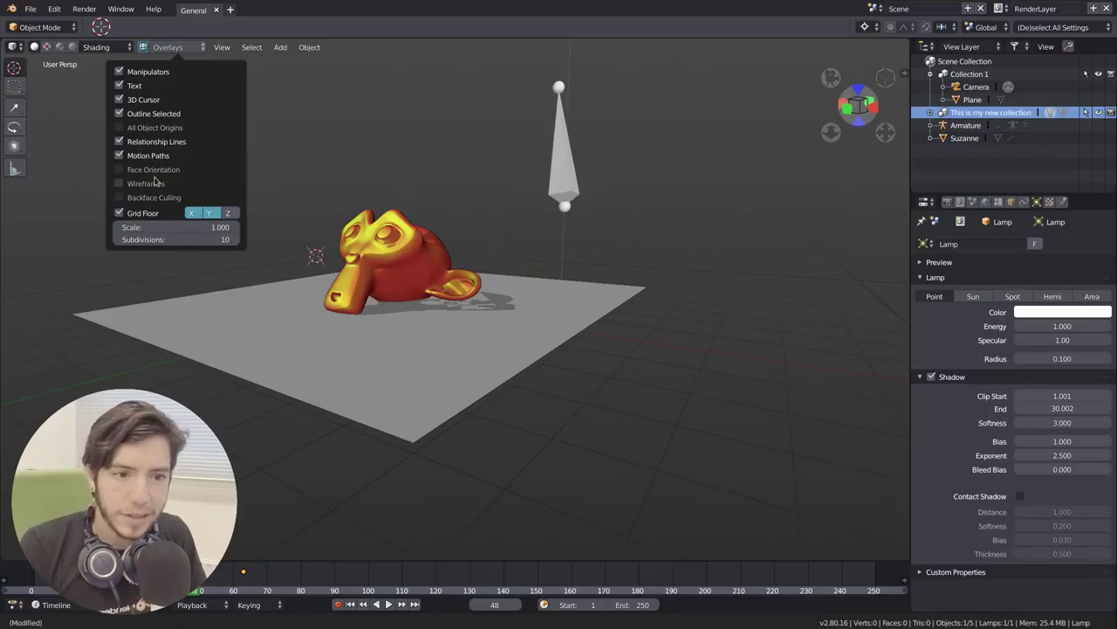
click(154, 183)
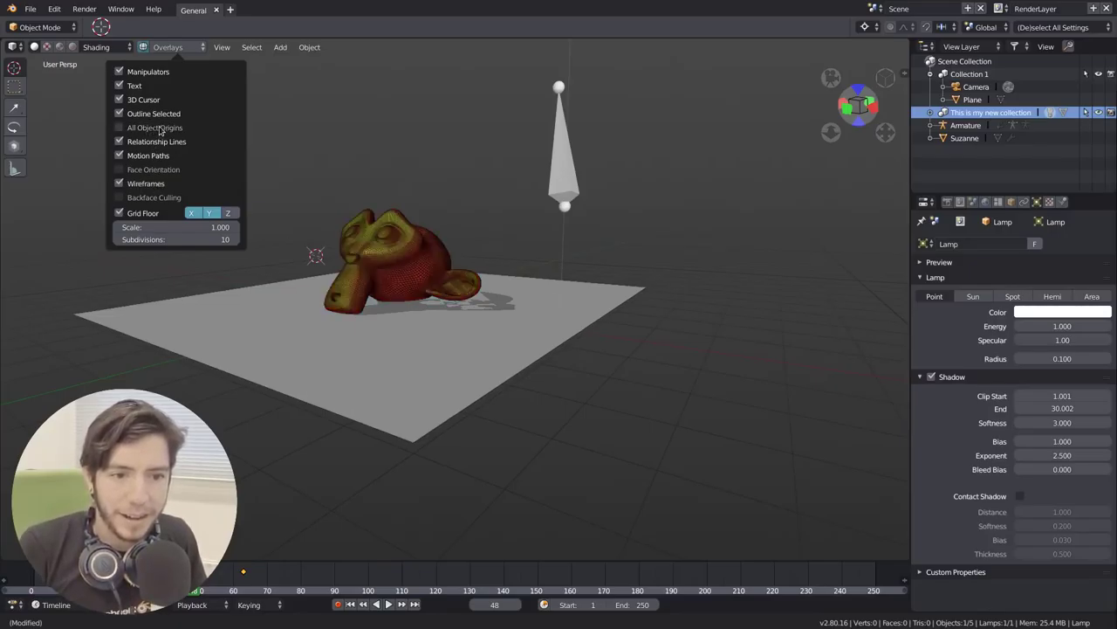
click(154, 170)
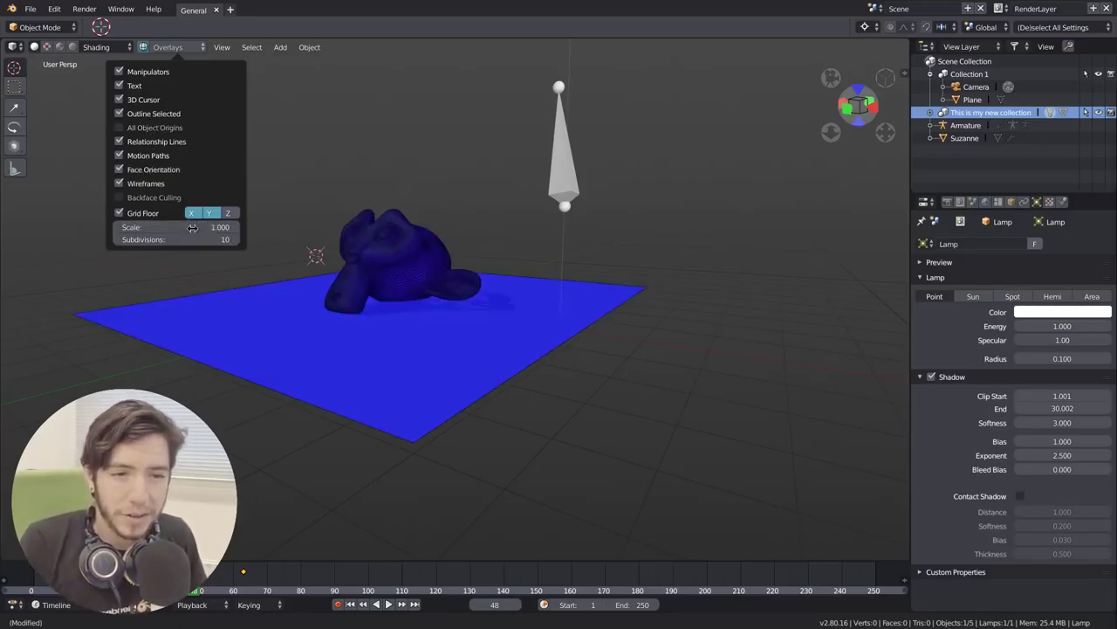
In viewport shading, try single, random and material object colours, then choose flat lighting.
click(107, 47)
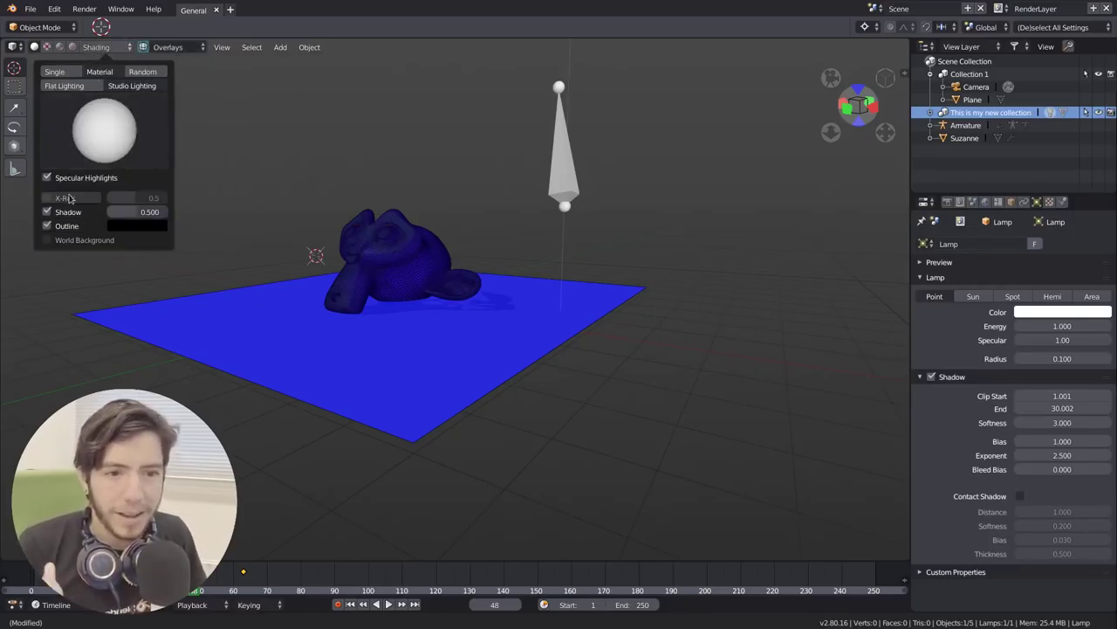
click(61, 73)
click(145, 73)
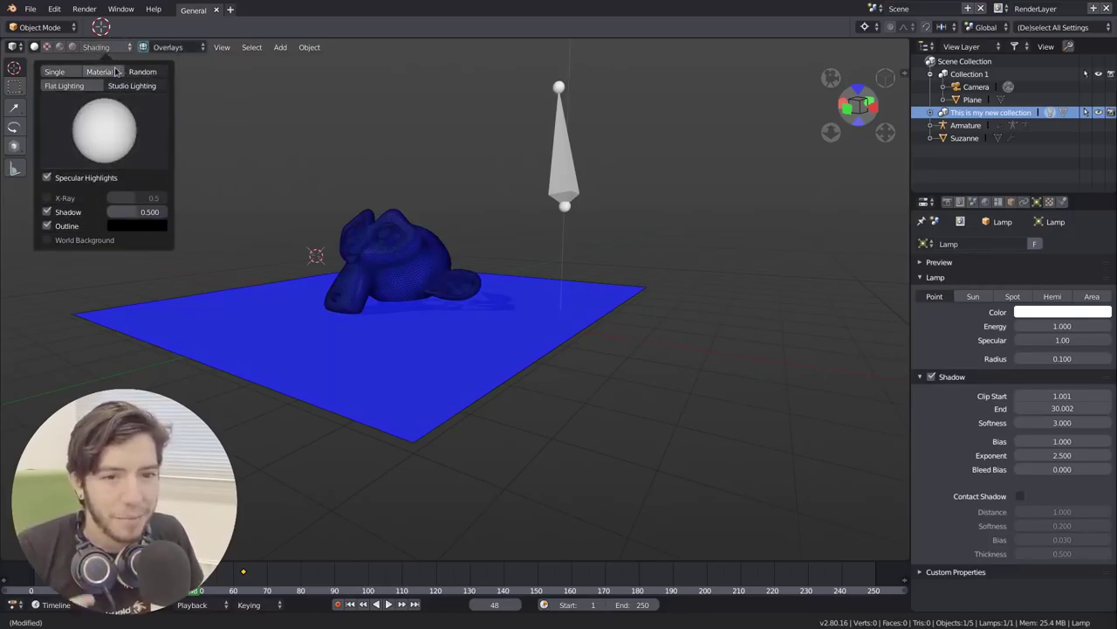
click(116, 72)
click(63, 85)
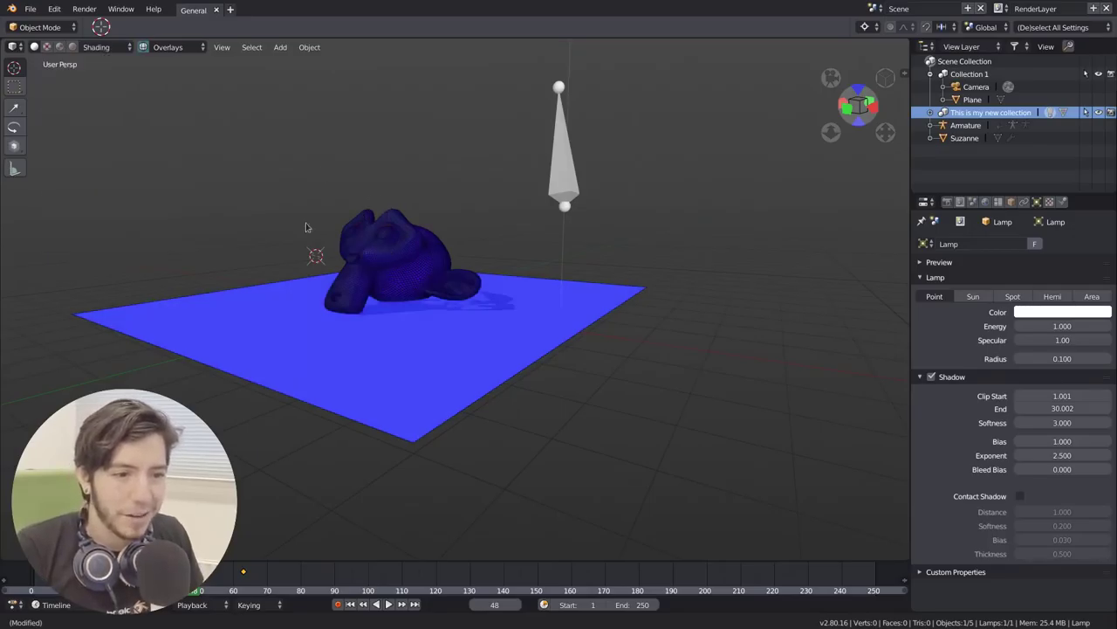
Switch to LookDev with an HDRI, background strength 1.000, and scene lights included.
click(73, 47)
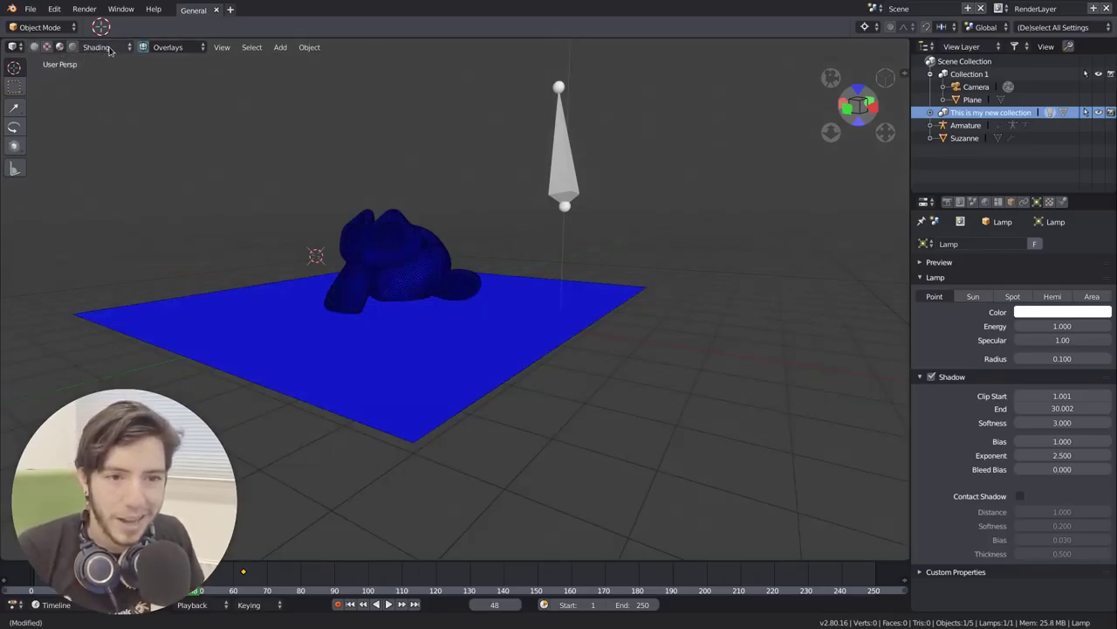
click(109, 48)
click(104, 100)
click(143, 186)
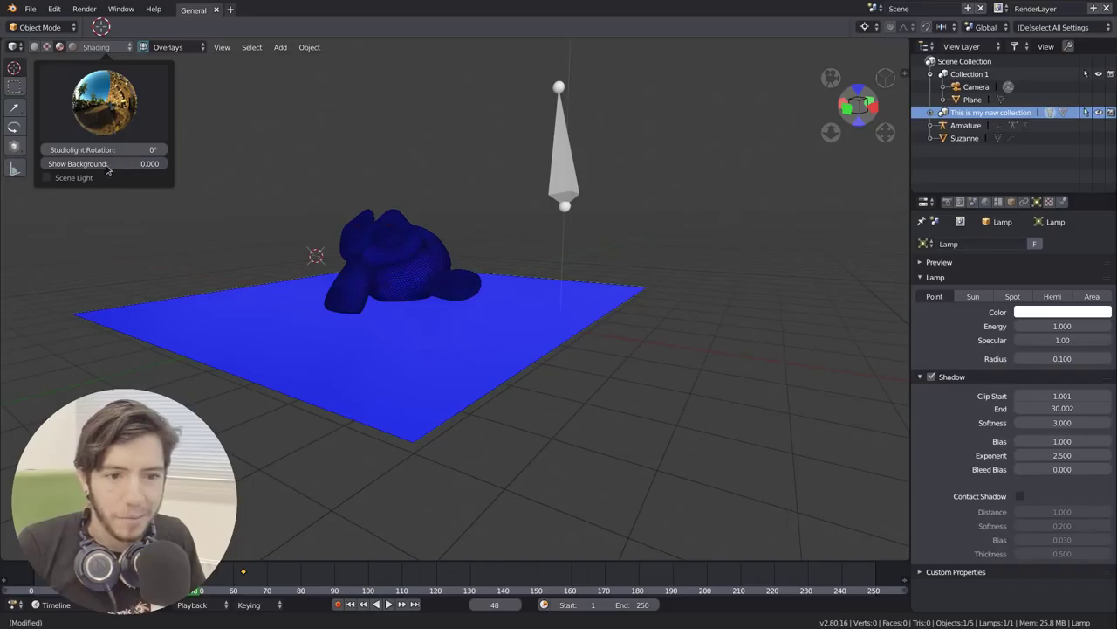
drag(106, 164, 134, 166)
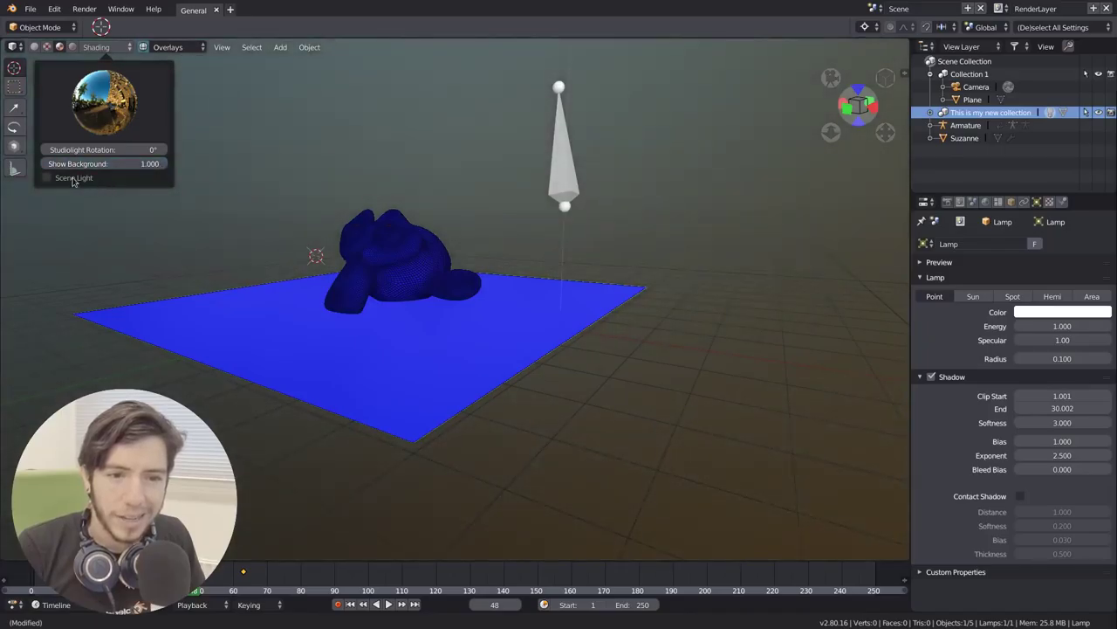
click(73, 179)
Orbit and zoom in close on Suzanne, then return the viewport to solid shading.
middle_drag(255, 261, 332, 254)
scroll(332, 253, up, 3)
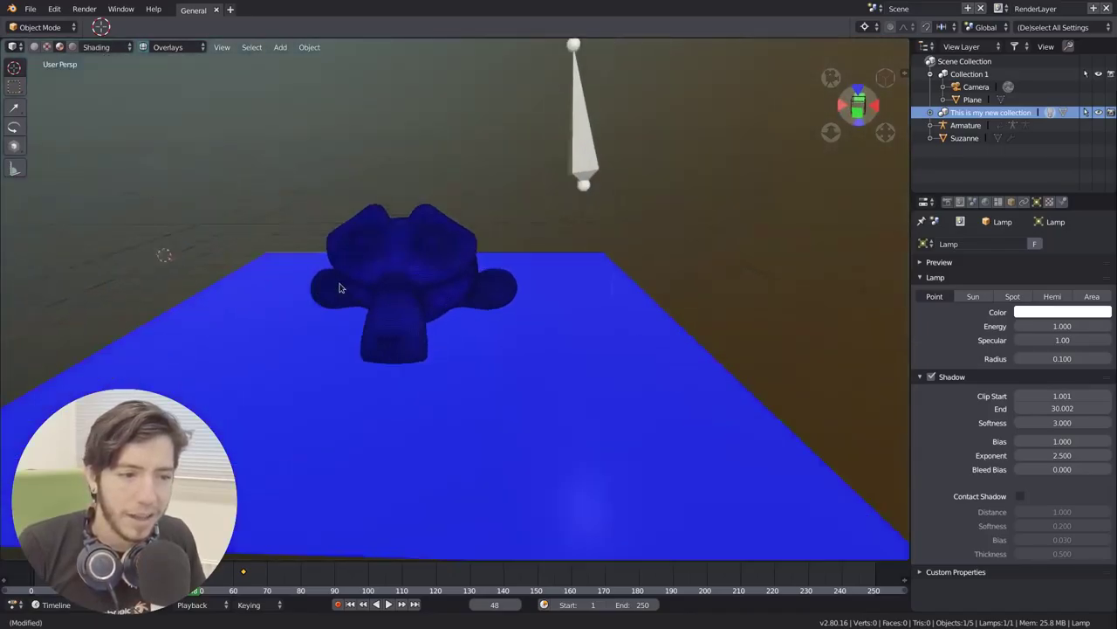
click(98, 47)
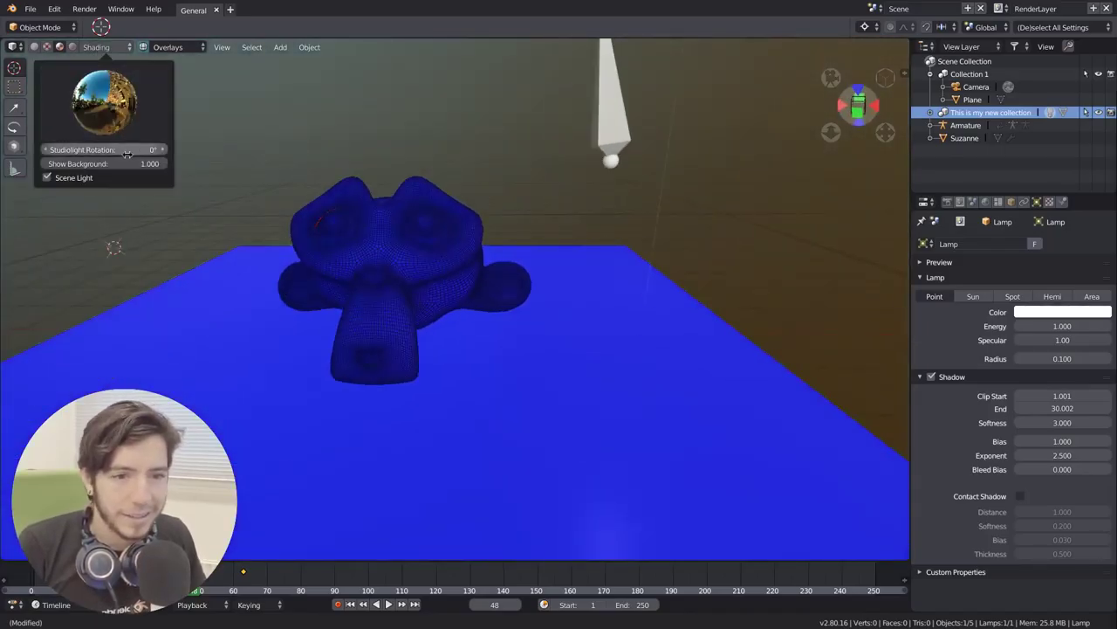
click(46, 47)
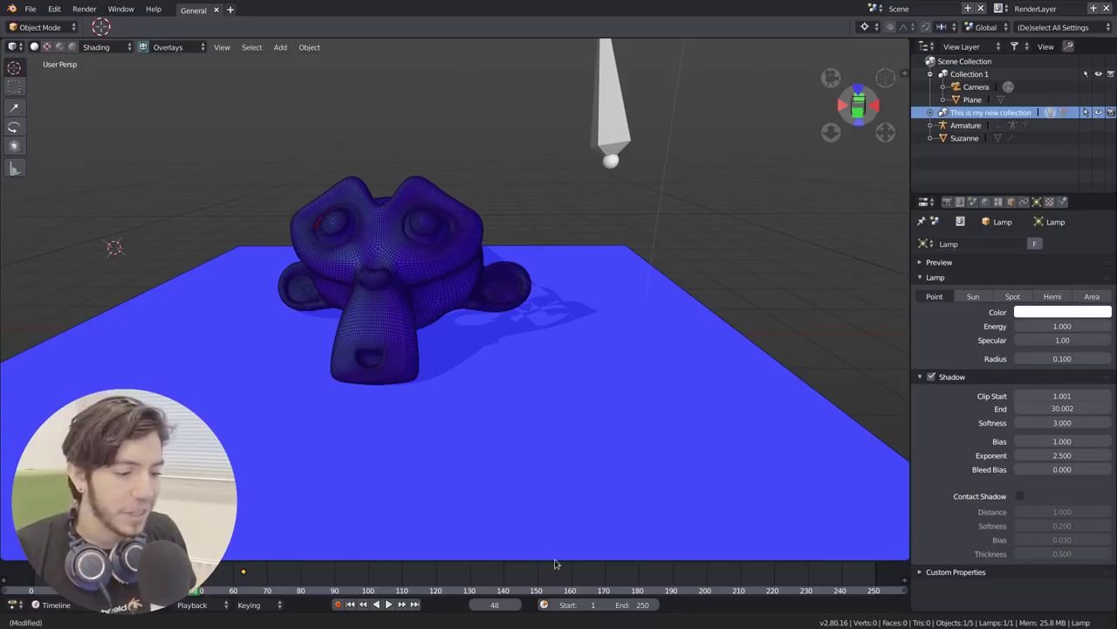
Raise the viewport/timeline border to enlarge the timeline, then orbit the scene to a lower angle.
drag(556, 560, 541, 515)
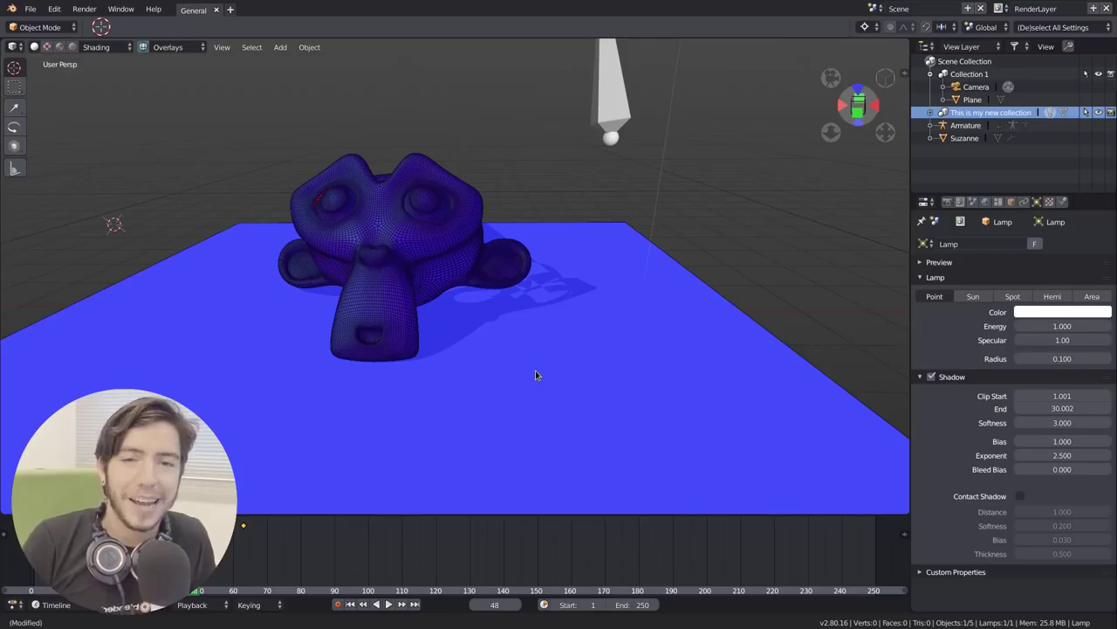
middle_drag(535, 370, 531, 266)
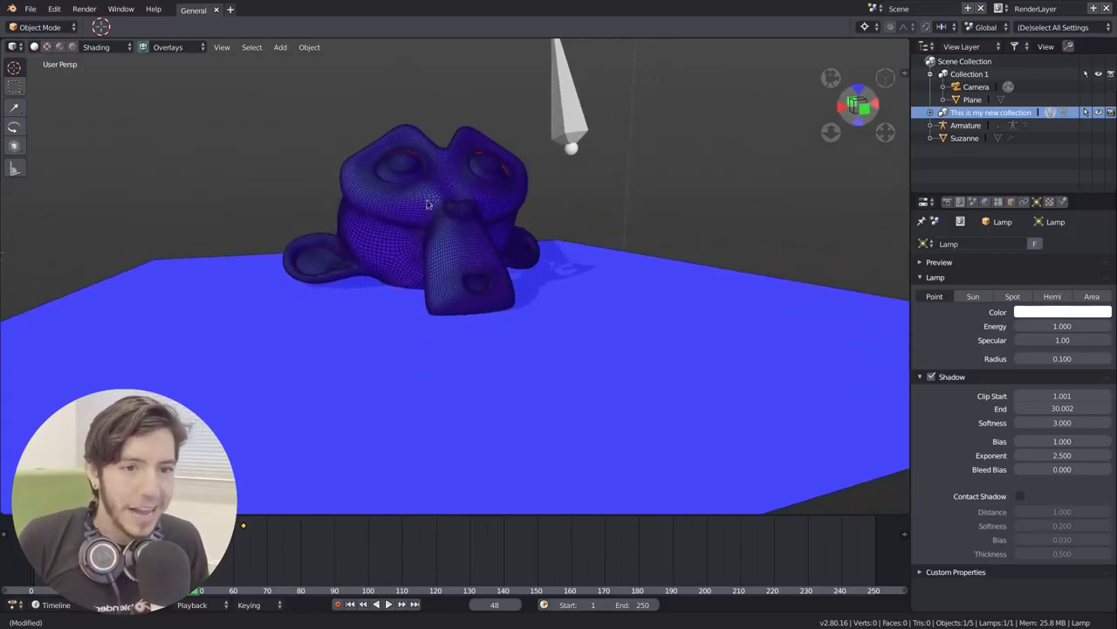